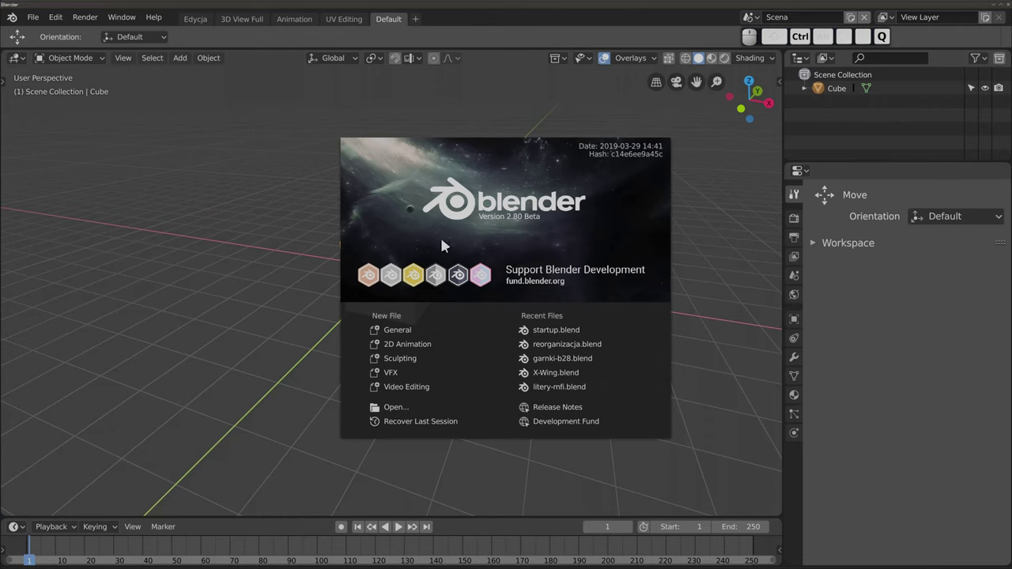
- Close the startup splash to reveal the default cube scene, briefly checking the Select menu
left_click(466, 279)
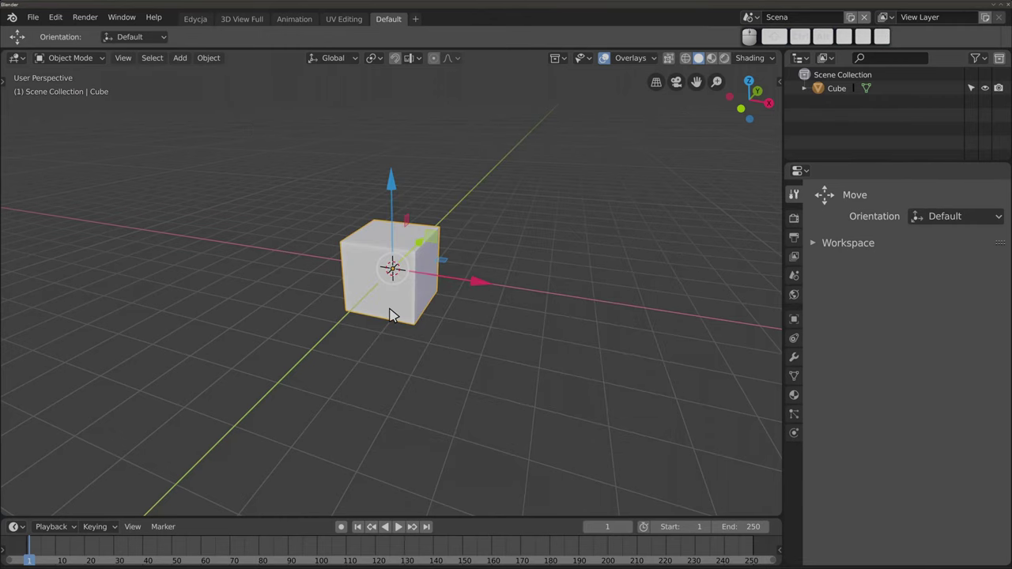
left_click(152, 61)
- Enter Edit Mode on the cube, zoom in, and deselect the whole mesh
key("Tab")
scroll(392, 269, "up", 1)
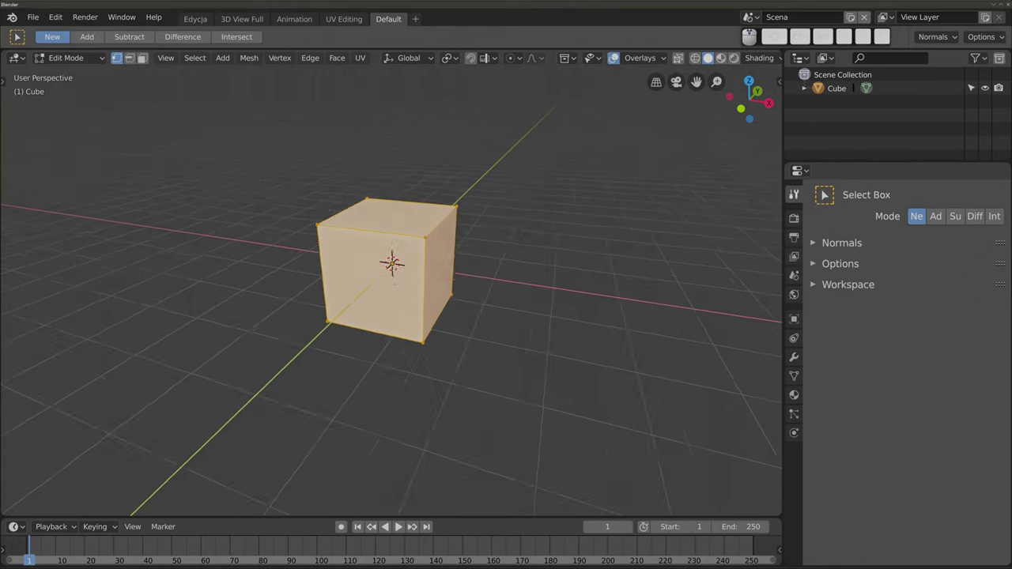
scroll(392, 269, "up", 1)
scroll(392, 269, "up", 1)
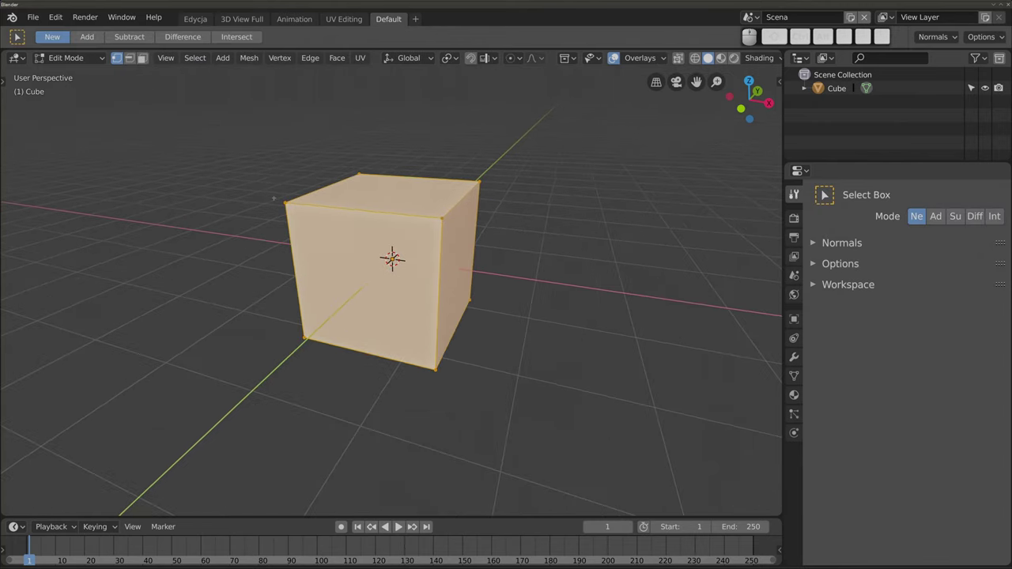
left_click(423, 260)
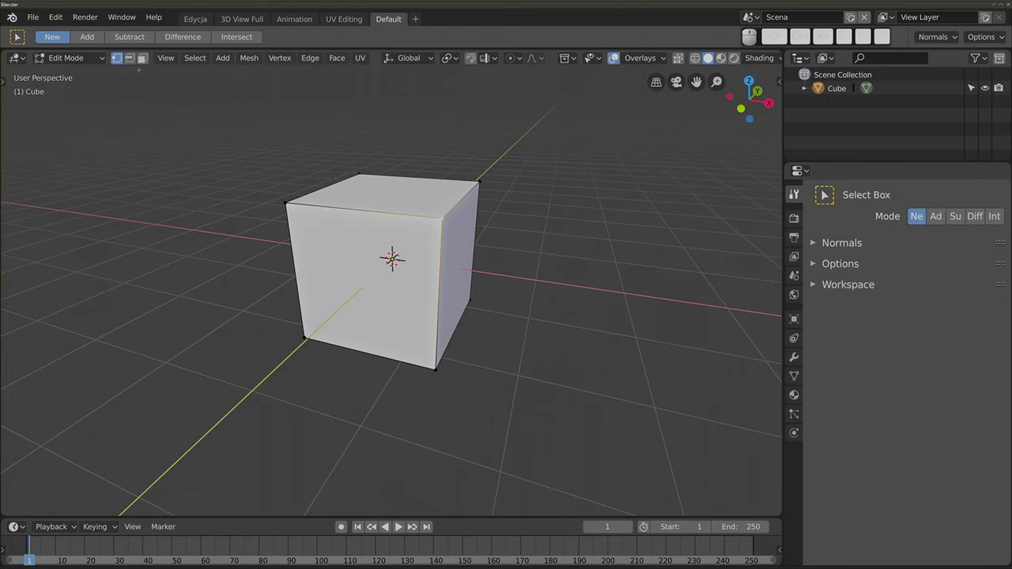
- Switch to edge selection and display the cube in Wireframe shading
left_click(131, 58)
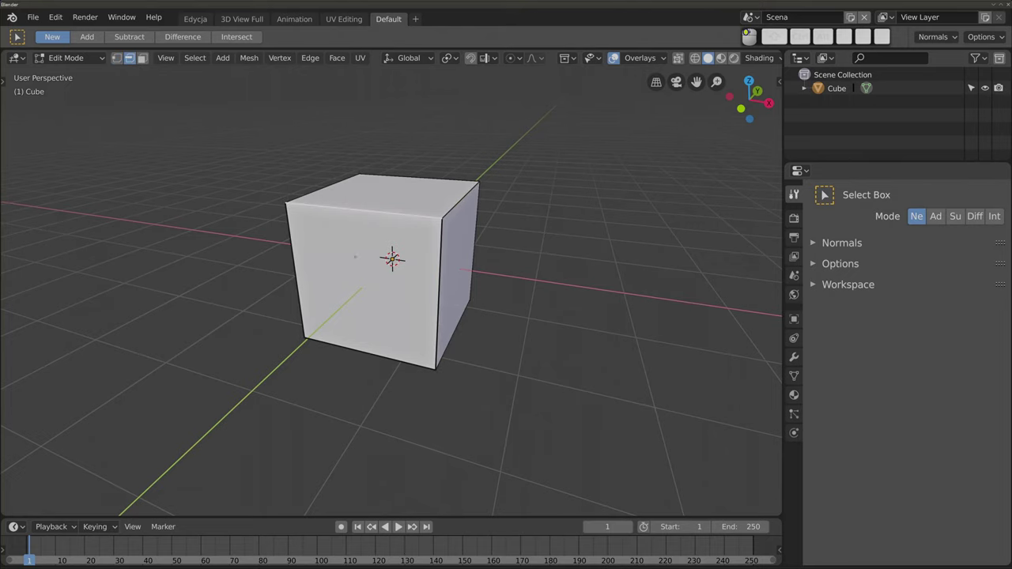
middle_click_drag(355, 257, 307, 297)
key("z")
key("z")
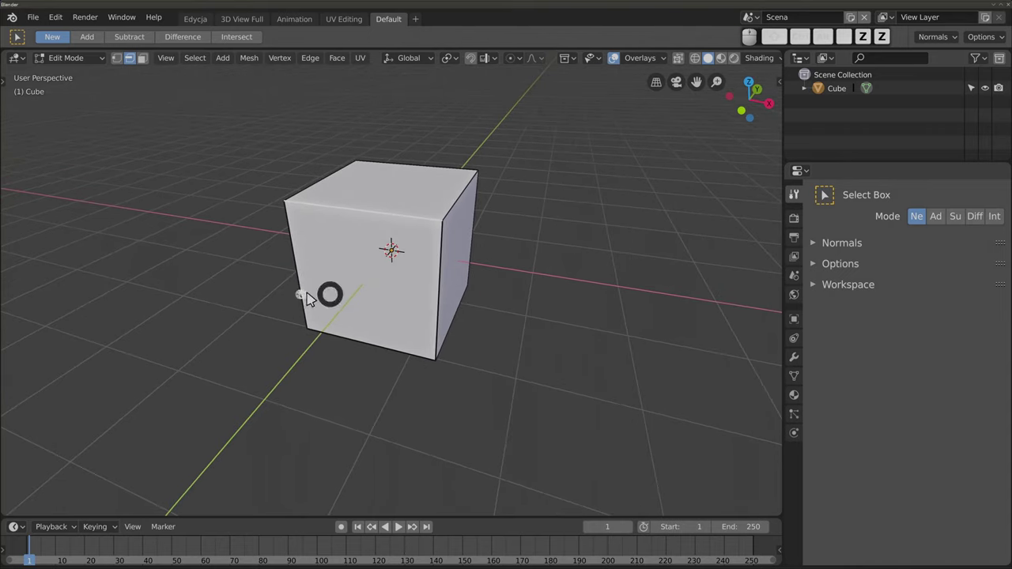
left_click(307, 296)
- Build up an edge selection around the cube's front face and top edges
left_click(453, 201)
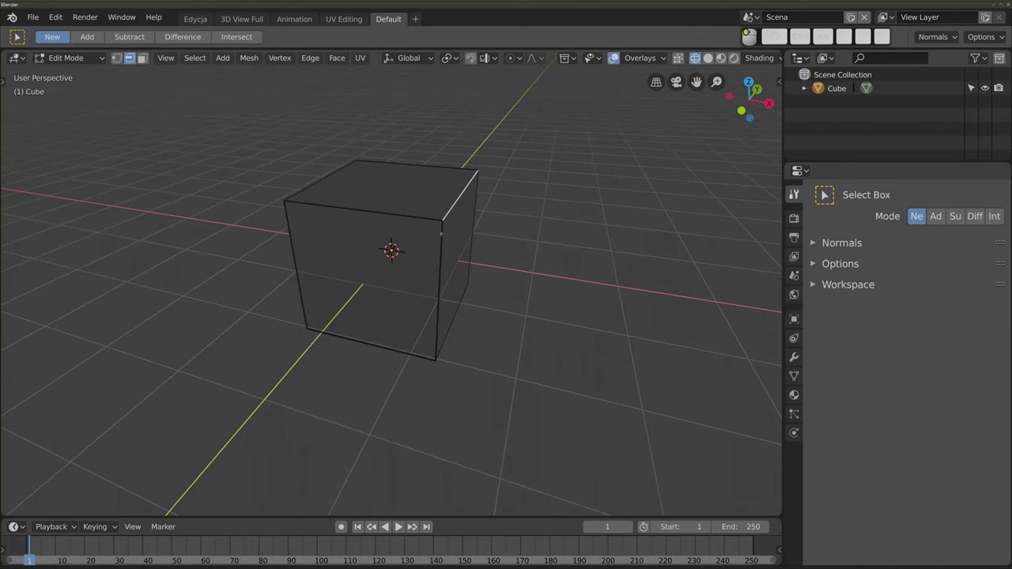
left_click(441, 250)
left_click(355, 210)
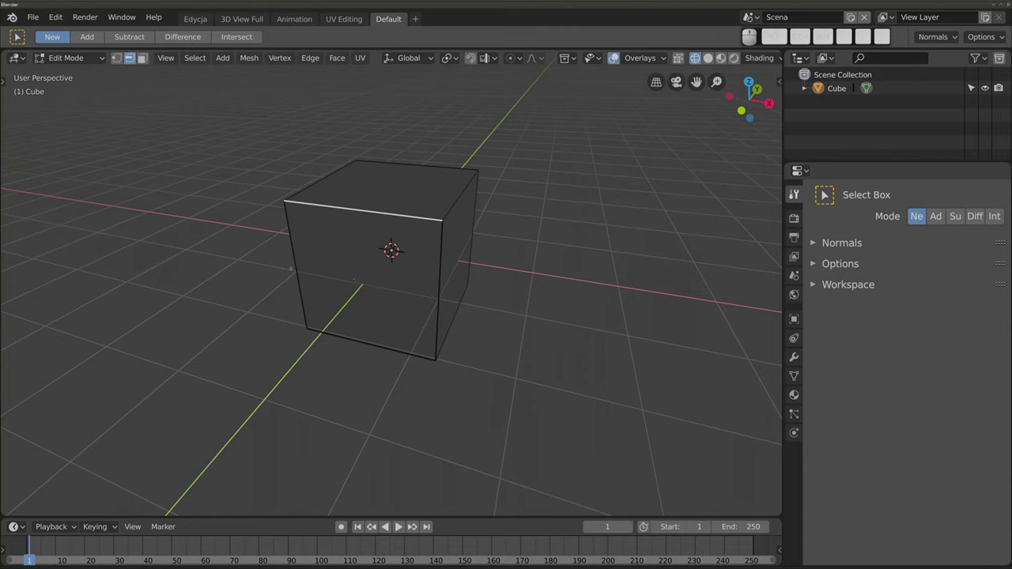
left_click(291, 260, "shift")
left_click(374, 345, "shift")
left_click(434, 304, "shift")
left_click(454, 322, "shift")
left_click(459, 202, "shift")
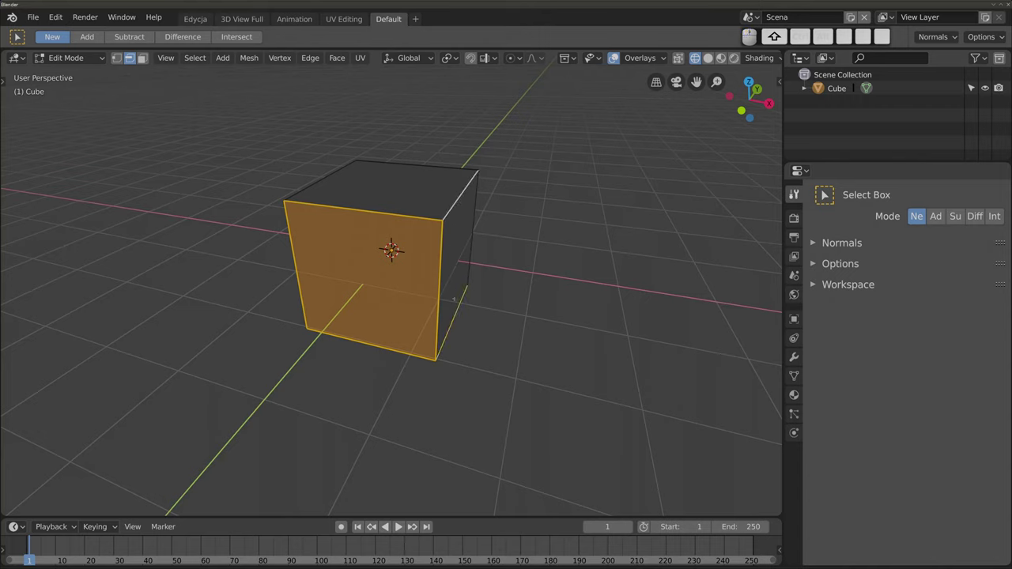
left_click(337, 173, "shift")
left_click(396, 220, "shift")
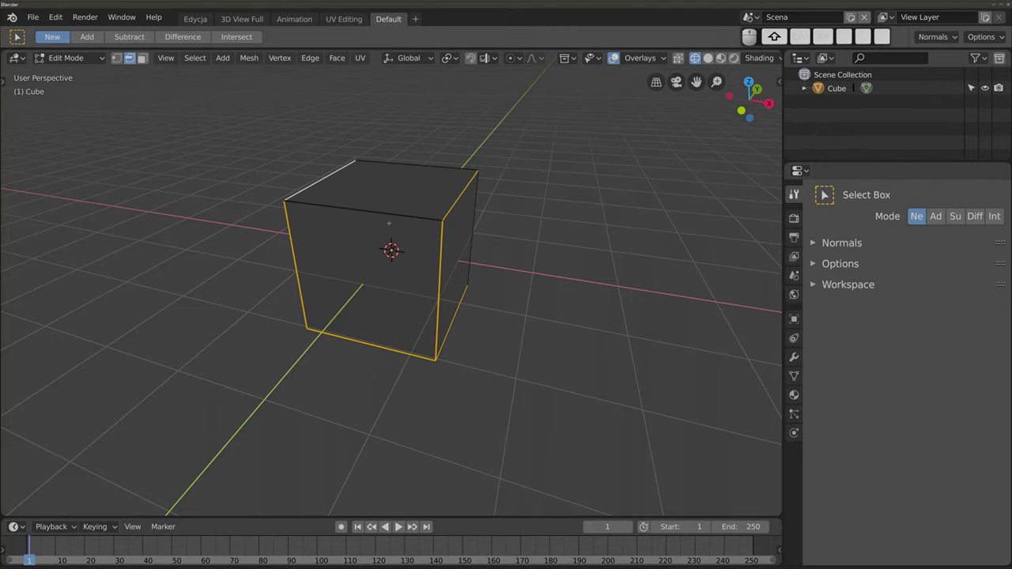
left_click(392, 218, "shift")
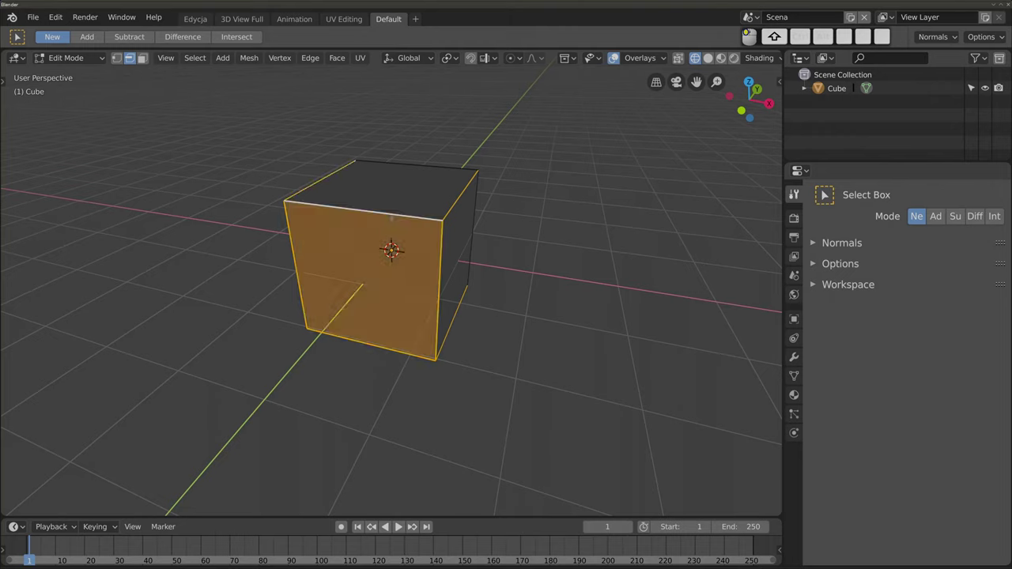
- In face selection mode, pick the top, front and right faces, then select all faces
left_click(141, 59)
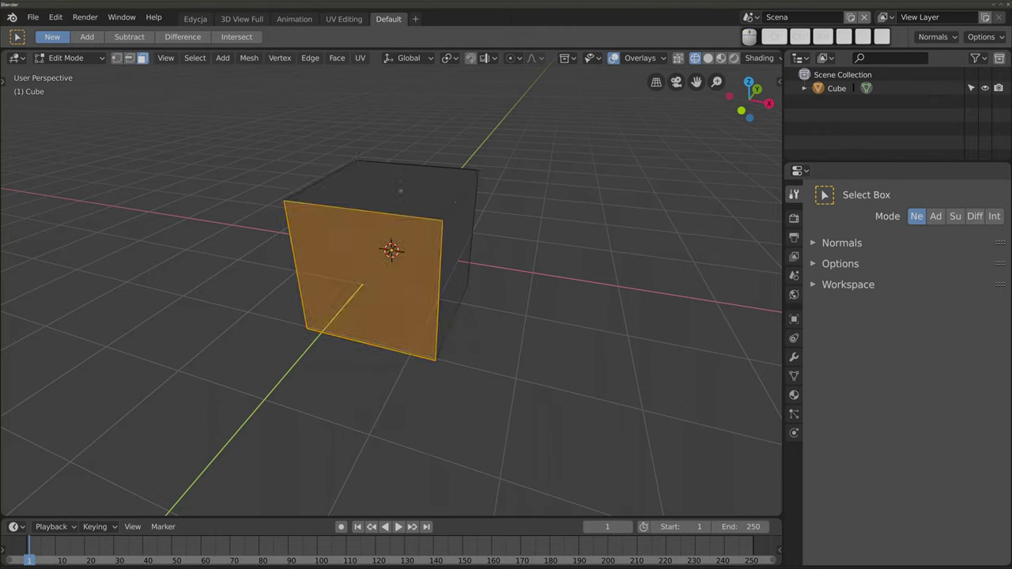
left_click(385, 177)
left_click(364, 277, "shift")
left_click(457, 261, "shift")
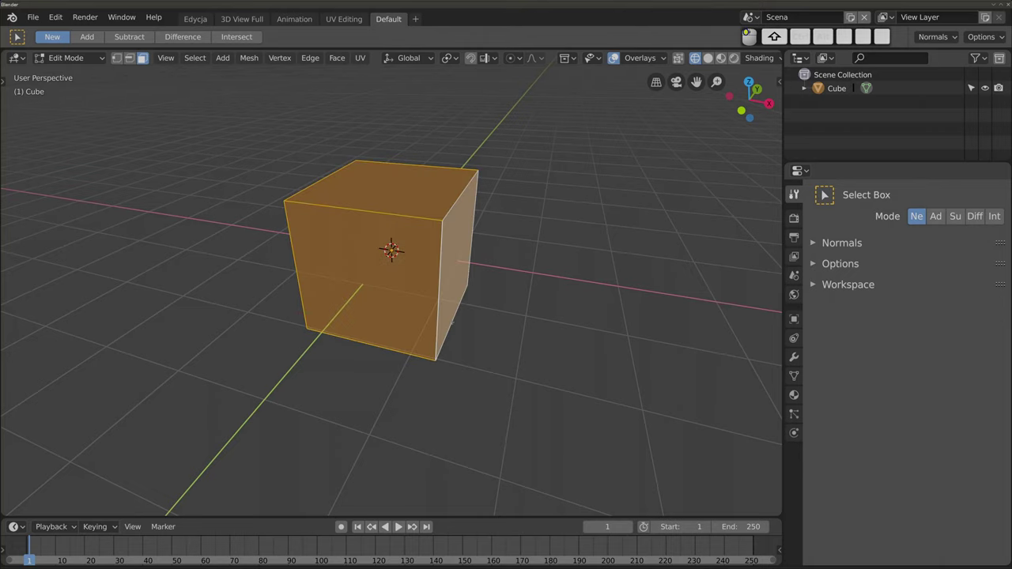
mouse_move(460, 335)
middle_mouse_down()
mouse_move(458, 230)
mouse_move(376, 388)
mouse_move(373, 288)
middle_mouse_up()
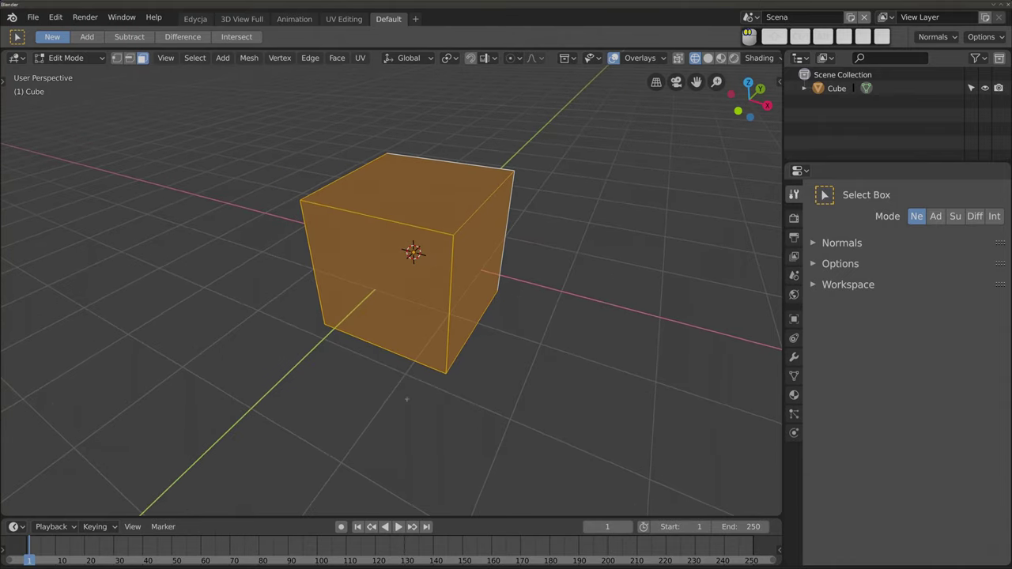
key("a")
key("a")
key("w")
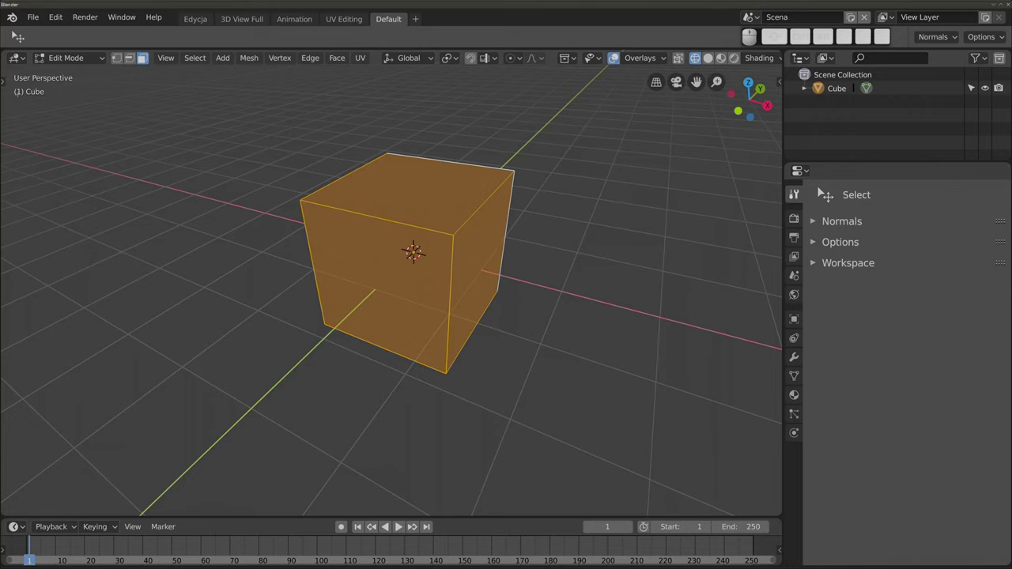
- Subdivide all the cube's faces twice for a dense grid
right_click(400, 162)
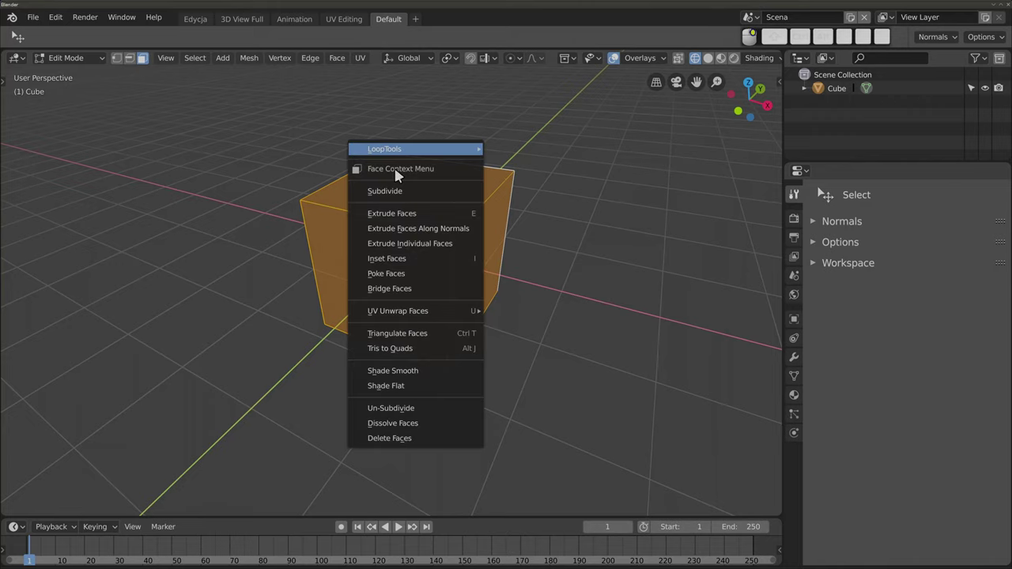
left_click(401, 194)
key("shift+r")
key("shift+r")
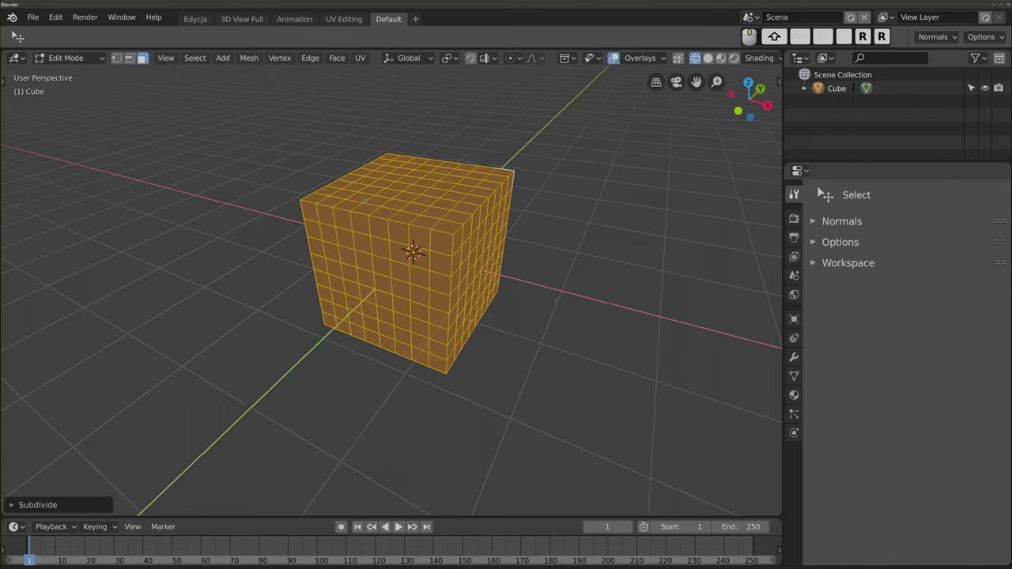
left_click_drag(750, 94, 759, 102)
- In vertex mode, deselect all and select a row of four front vertices
left_click(116, 59)
key("alt+a")
left_click(361, 236, "shift")
left_click(378, 239, "shift")
left_click(398, 242, "shift")
left_click(417, 244, "shift")
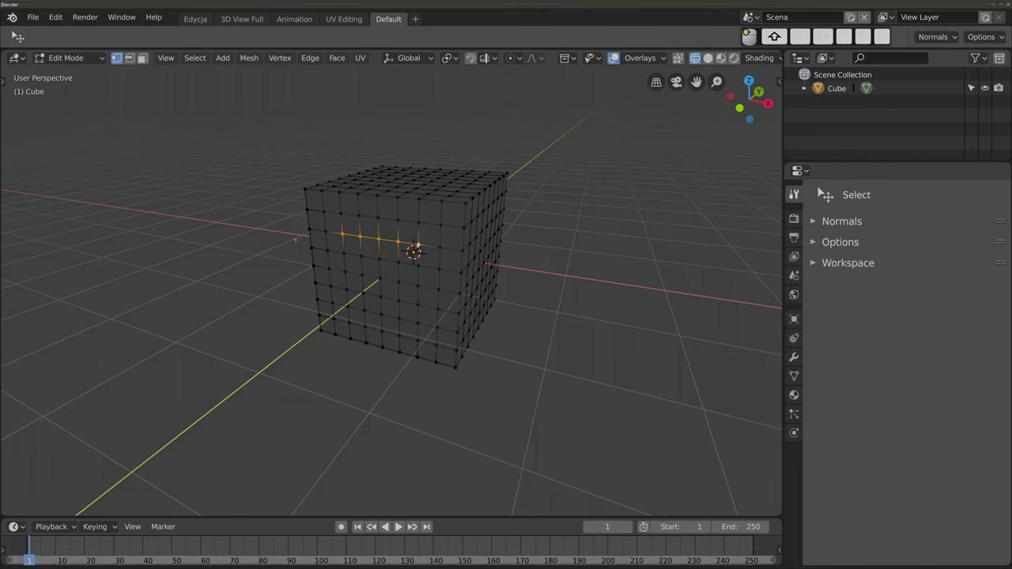
- In edge mode, select several horizontal and vertical edges on the cube's front
left_click(129, 58)
left_click(354, 294)
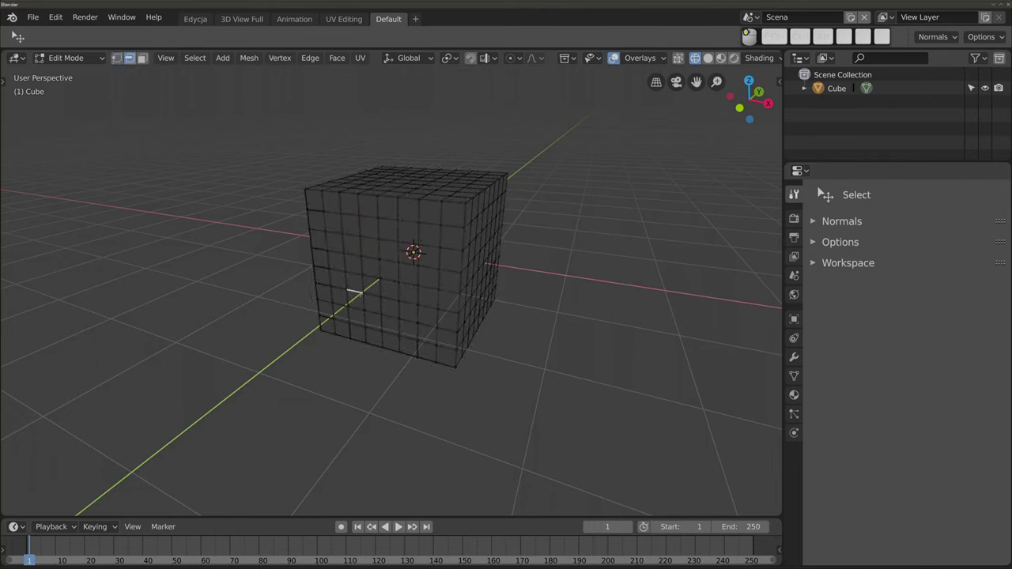
left_click(389, 279, "shift")
left_click(380, 269, "shift")
left_click(378, 228, "shift")
left_click(418, 234, "shift")
- Zoom in and select two vertical edges of one square, then view it in vertex mode
scroll(373, 301, "up", 3)
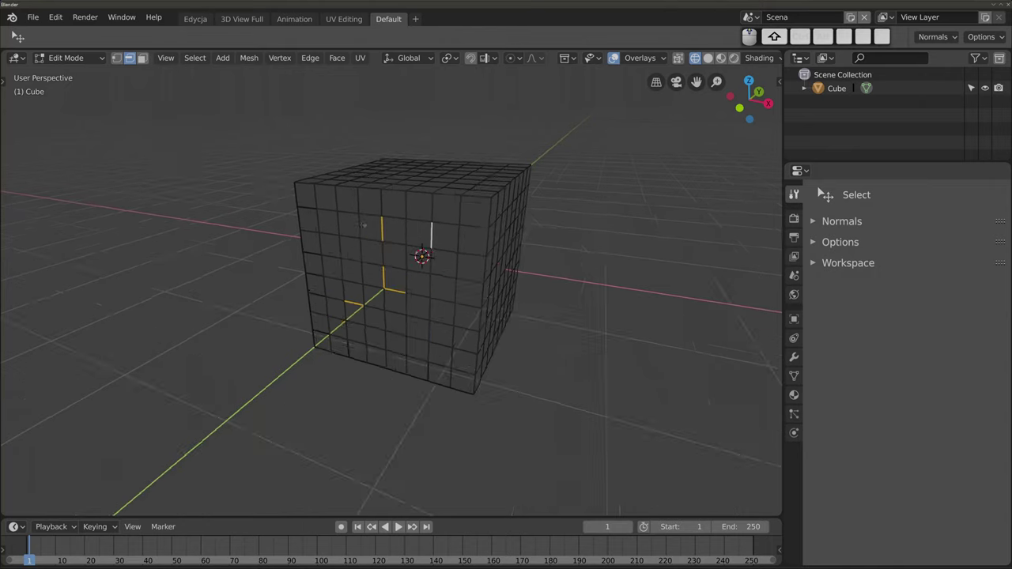
scroll(375, 231, "up", 3)
left_click(362, 230)
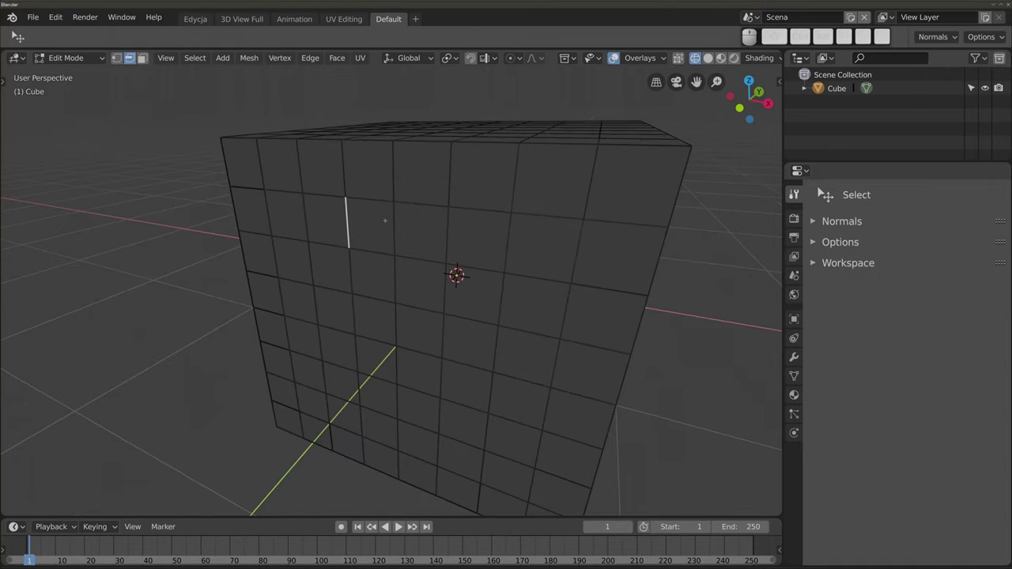
scroll(357, 215, "up", 3)
left_click(455, 298, "shift")
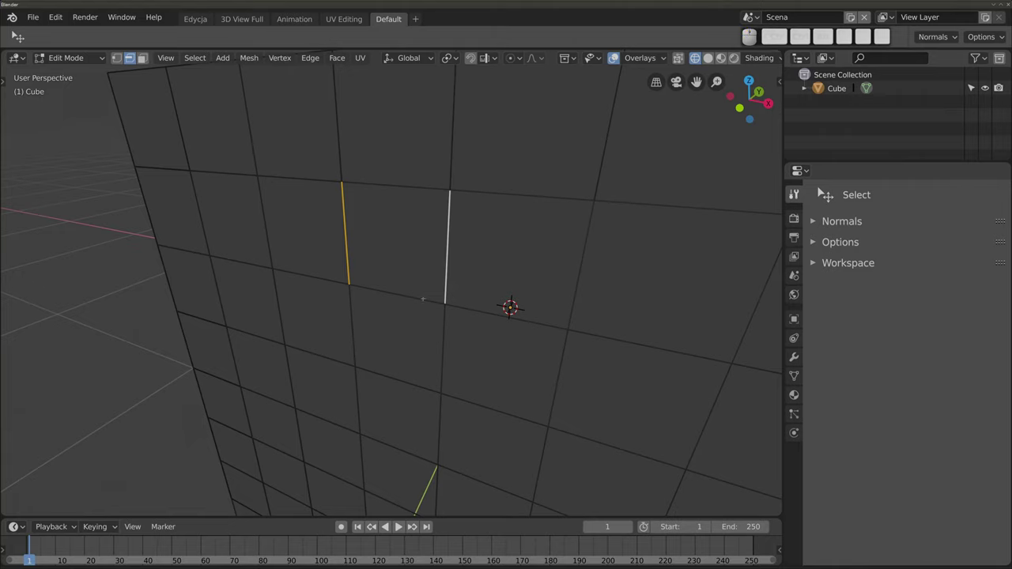
left_click(117, 58)
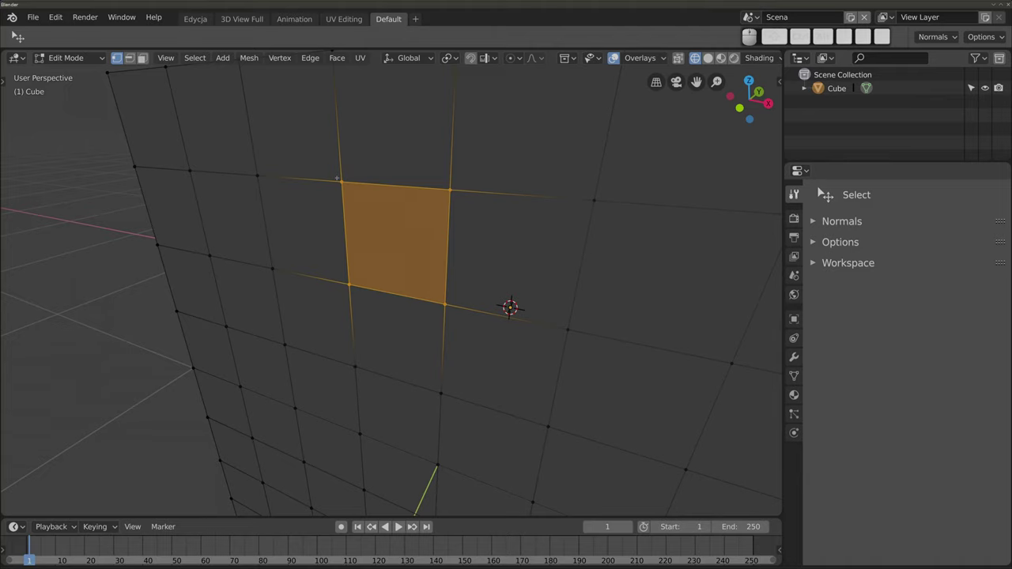
- Select the four corner vertices of one grid square
left_click(340, 181)
left_click(349, 285, "shift")
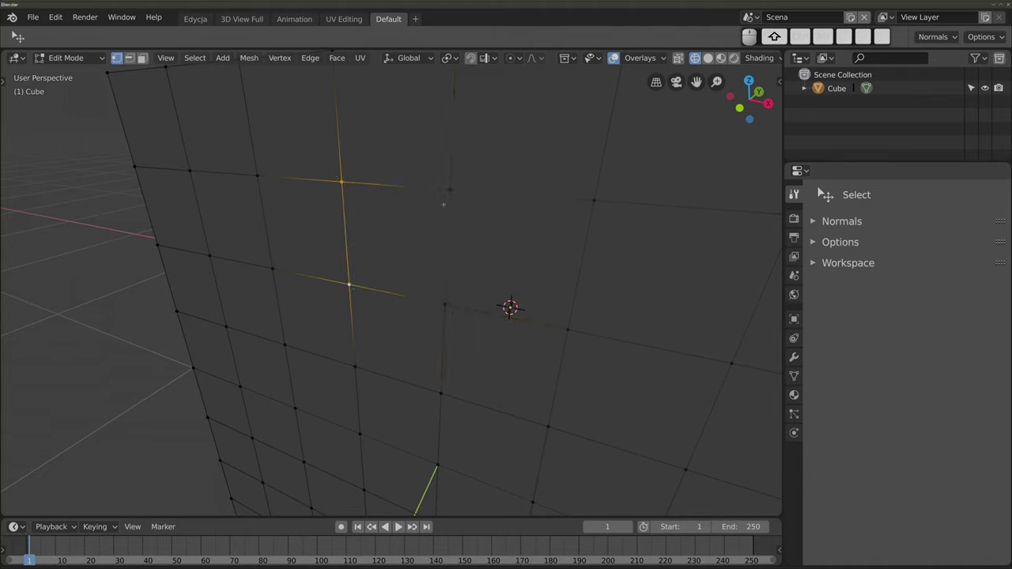
left_click(450, 190, "shift")
left_click(445, 304, "shift")
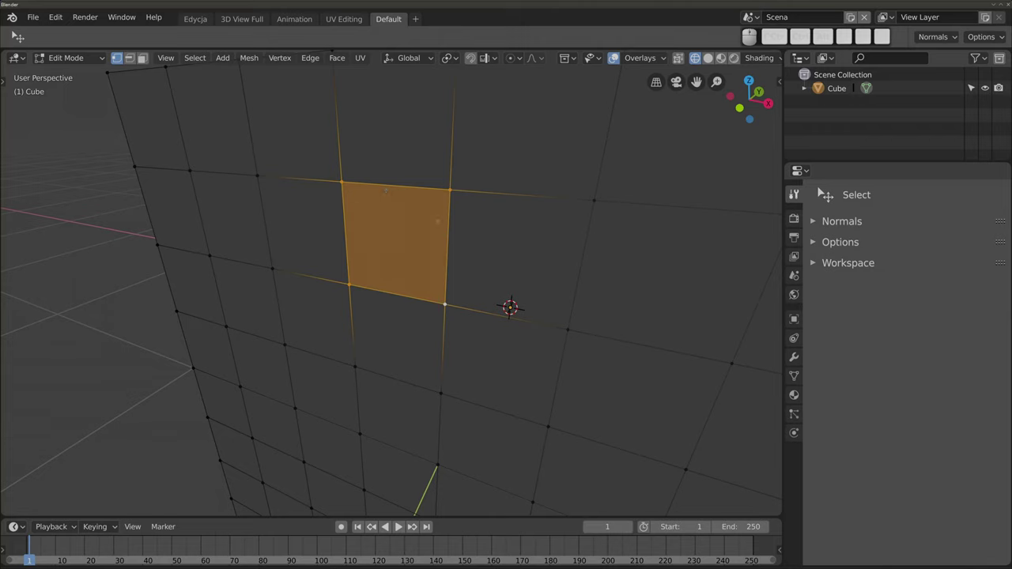
- In edge mode, select the square's left and right edges, then its top and bottom edges
left_click(130, 60)
left_click(346, 233)
left_click(446, 253, "shift")
left_click(391, 191)
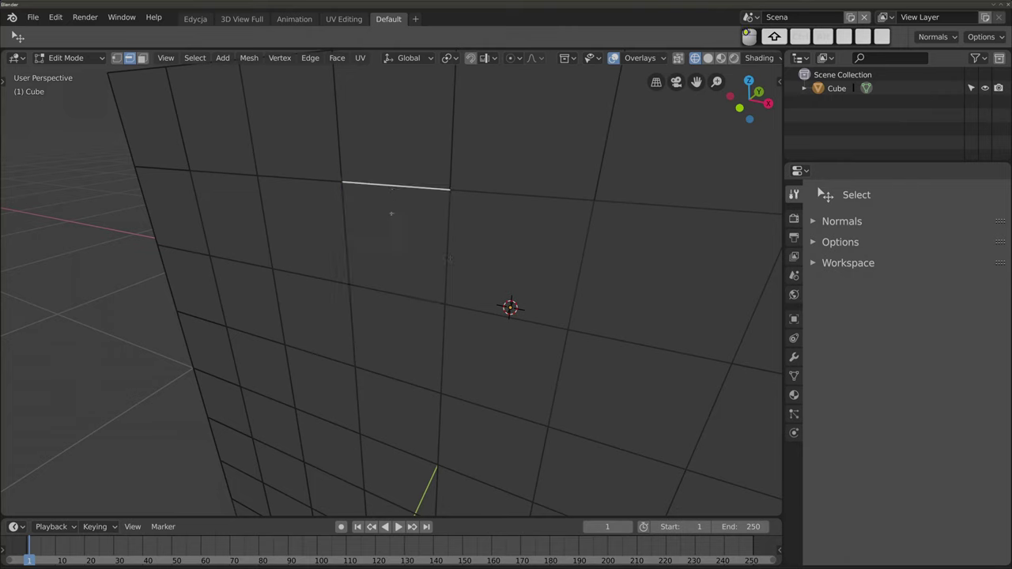
left_click(399, 296, "shift")
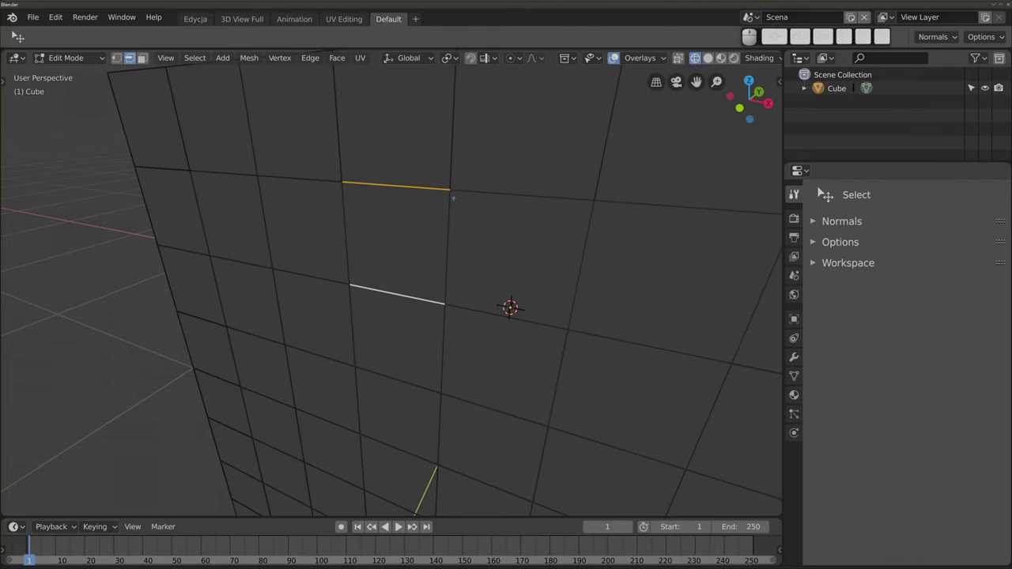
- In face mode, select five adjacent front faces in an L shape, then zoom out
key("3")
left_click(303, 229)
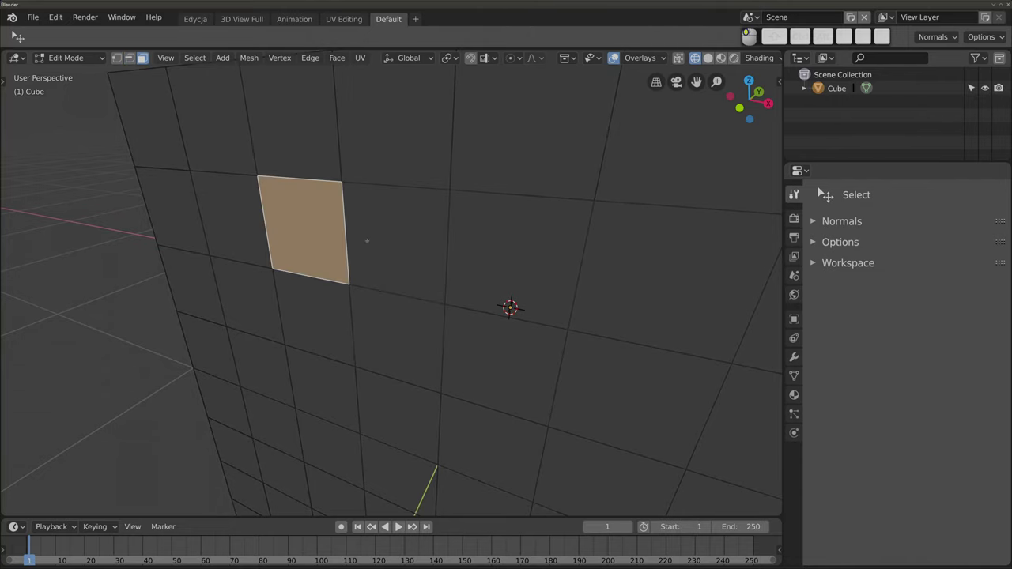
left_click(396, 328, "shift")
left_click(393, 233, "shift")
left_click(520, 237, "shift")
left_click(502, 355, "shift")
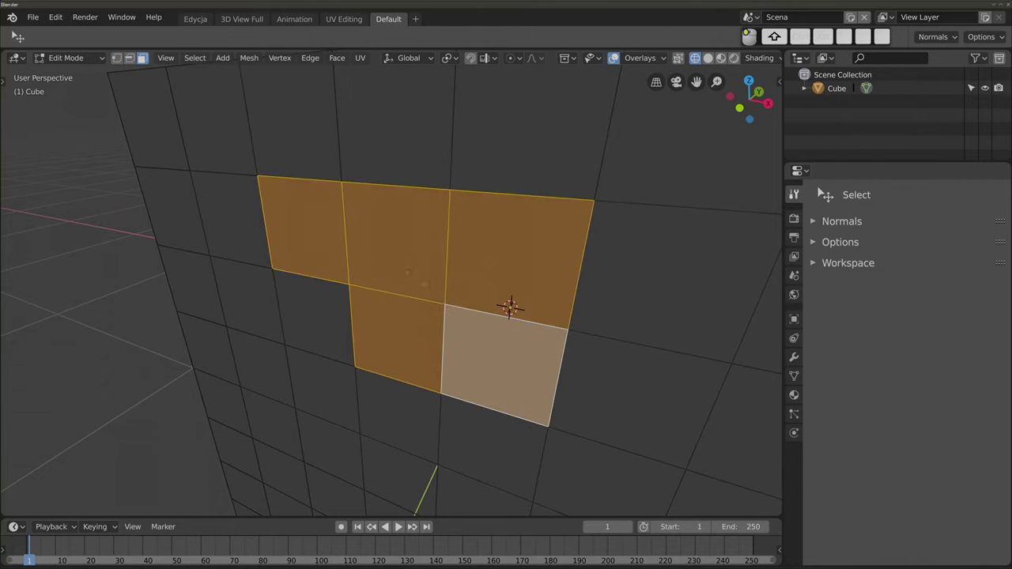
scroll(502, 356, "down", 3)
scroll(392, 296, "down", 2)
mouse_move(392, 296)
middle_mouse_down()
mouse_move(372, 285)
mouse_move(423, 289)
middle_mouse_up()
scroll(392, 297, "down", 2)
- Box-select the front faces, then remove an upper-left block from the selection
key("alt+a")
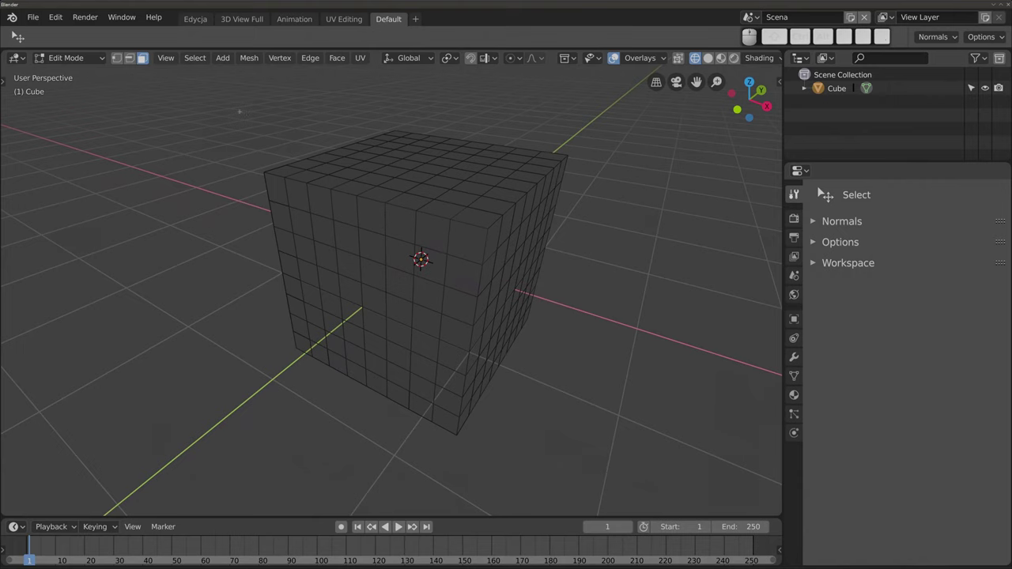
left_click_drag(239, 112, 408, 413)
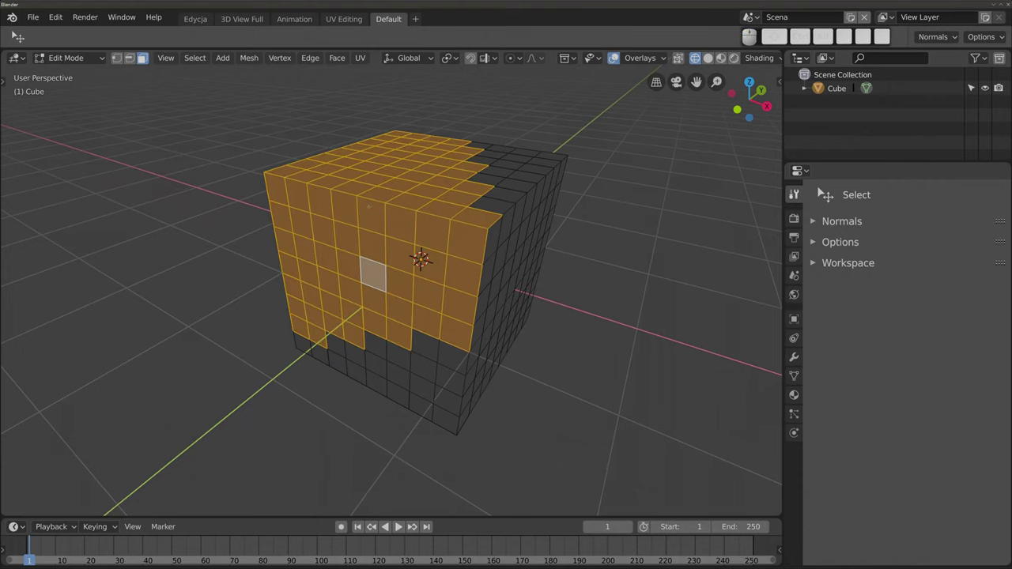
key("b")
left_click_drag(247, 103, 369, 267)
middle_click_drag(369, 266, 400, 298)
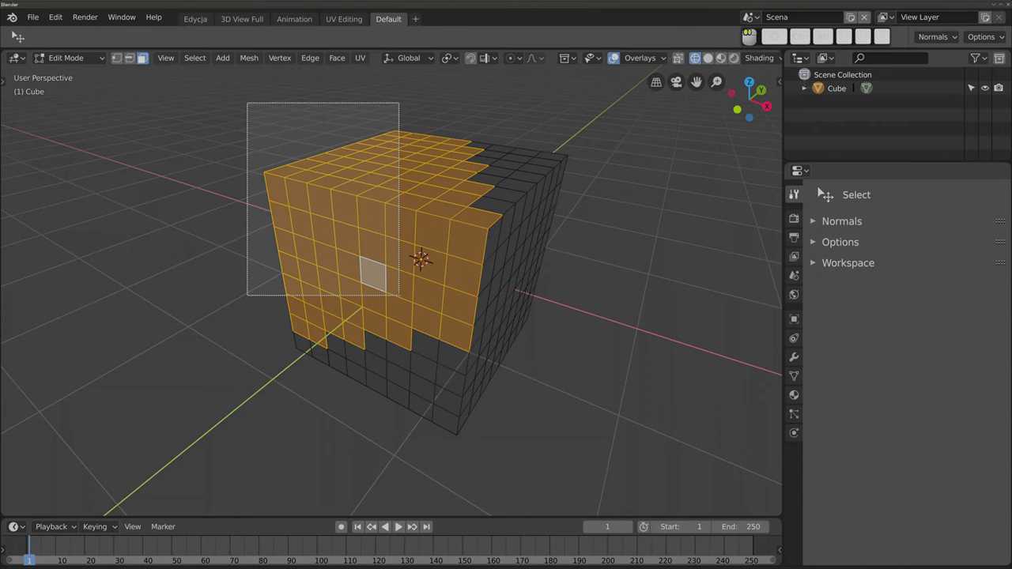
mouse_move(350, 258)
middle_mouse_down()
mouse_move(365, 264)
mouse_move(289, 178)
middle_mouse_up()
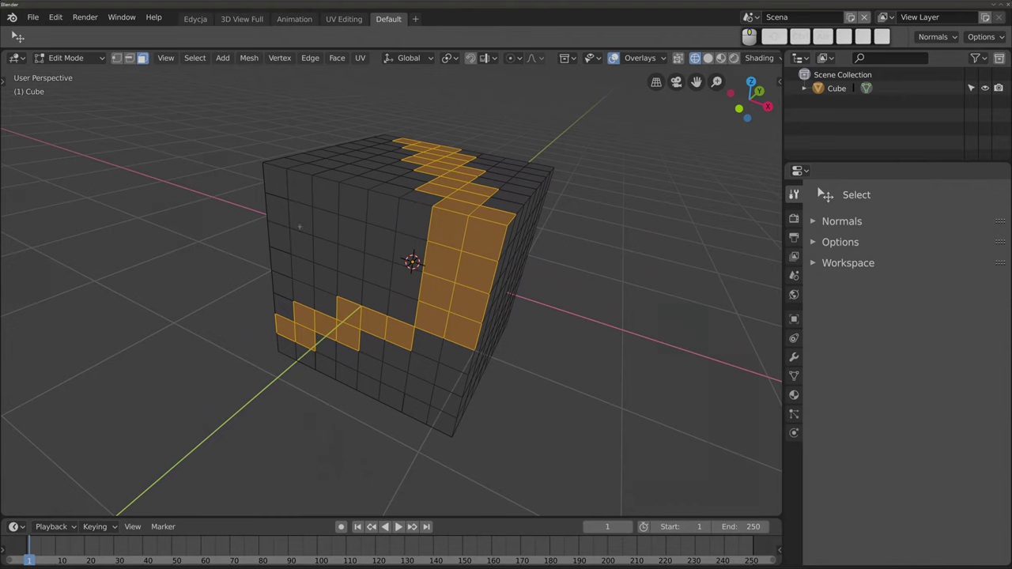
- Clear the selection and circle-paint a band of faces across the top and front
key("alt+a")
key("c")
mouse_move(319, 162)
left_mouse_down()
mouse_move(338, 362)
mouse_move(277, 238)
left_mouse_up()
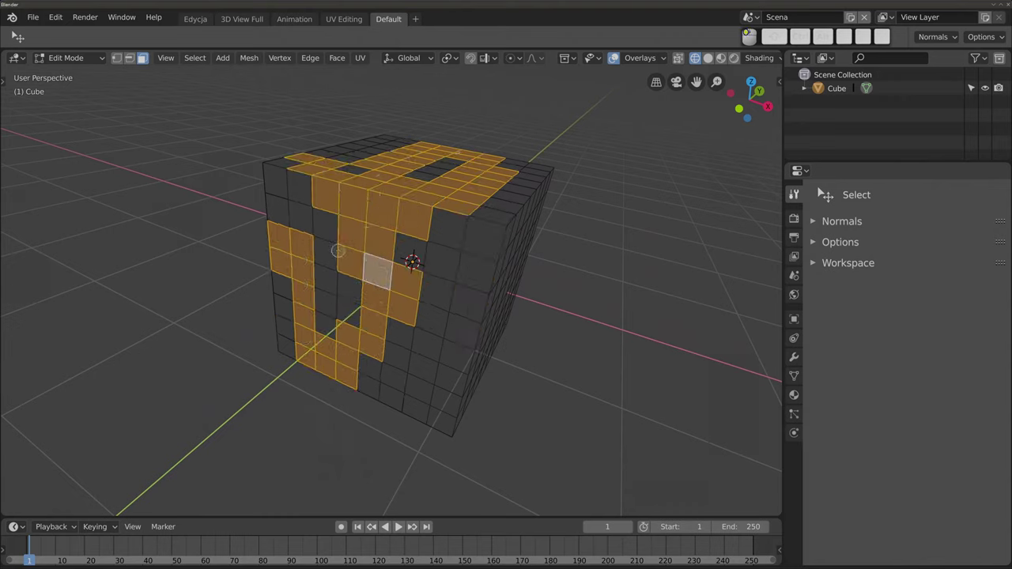
middle_click_drag(277, 237, 285, 241)
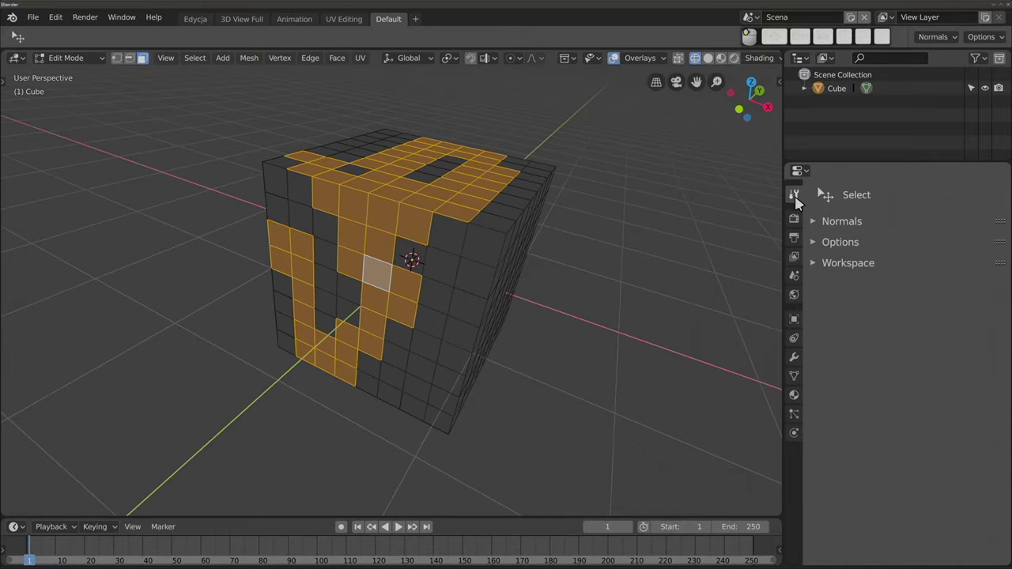
- Expand the Options and Normals tool settings and deselect all faces
left_click(836, 250)
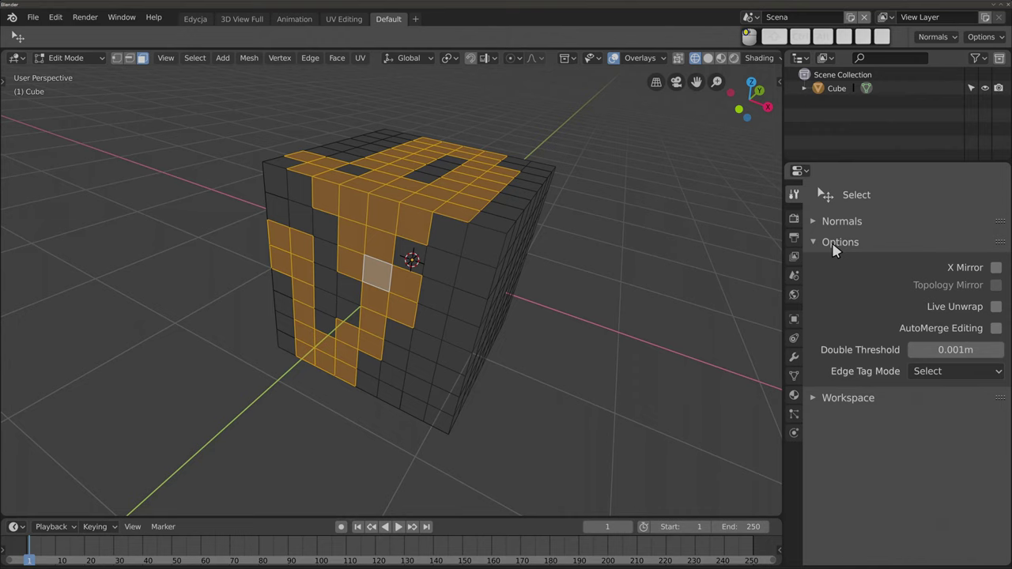
left_click(836, 226)
mouse_move(419, 241)
middle_mouse_down()
mouse_move(443, 237)
mouse_move(411, 246)
mouse_move(550, 242)
middle_mouse_up()
key("alt+a")
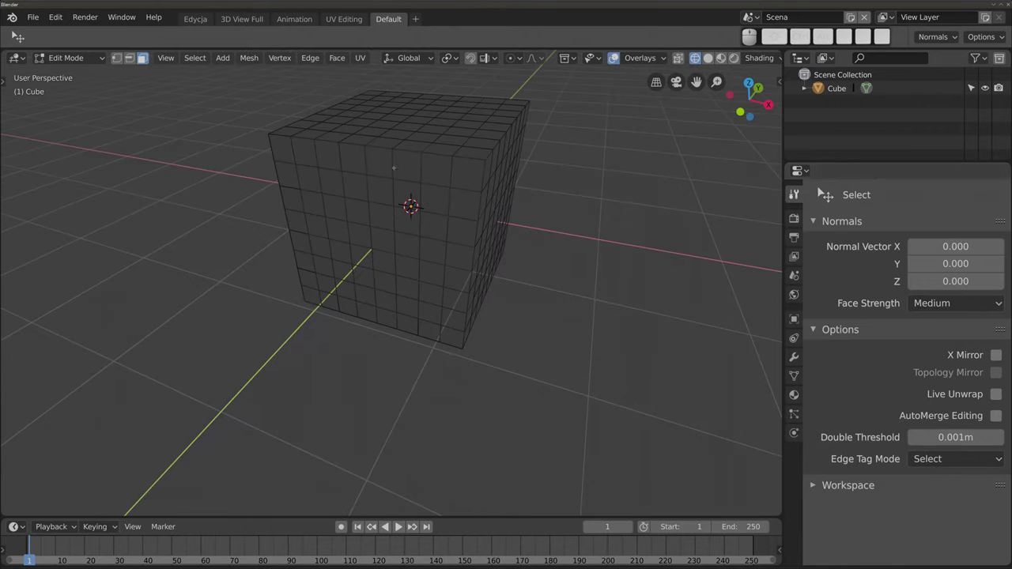
- Switch to the Select Box tool in Add mode and box-select the front faces
key("t")
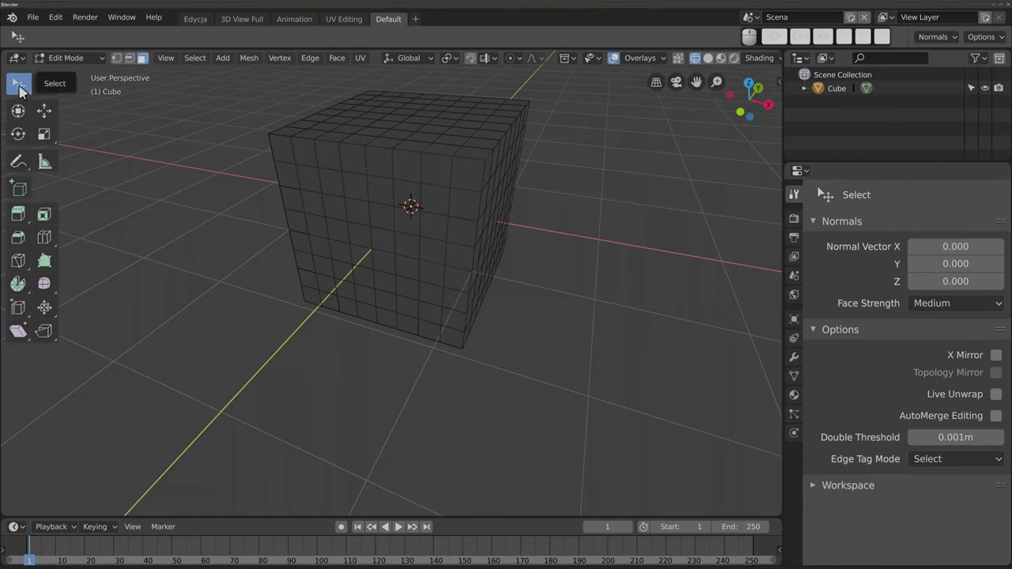
left_click(20, 86)
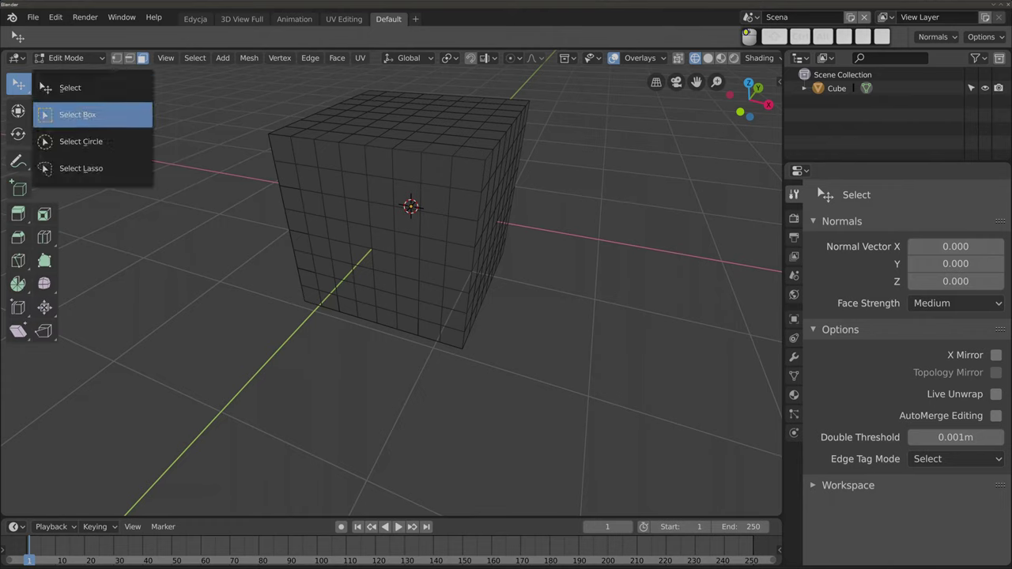
left_click(78, 115)
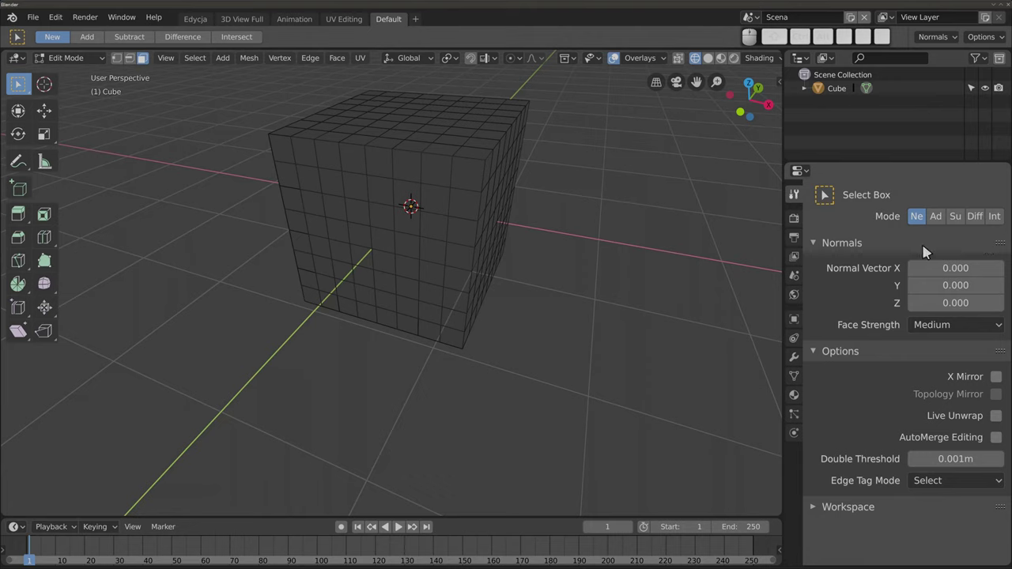
left_click(935, 216)
left_click_drag(311, 168, 436, 304)
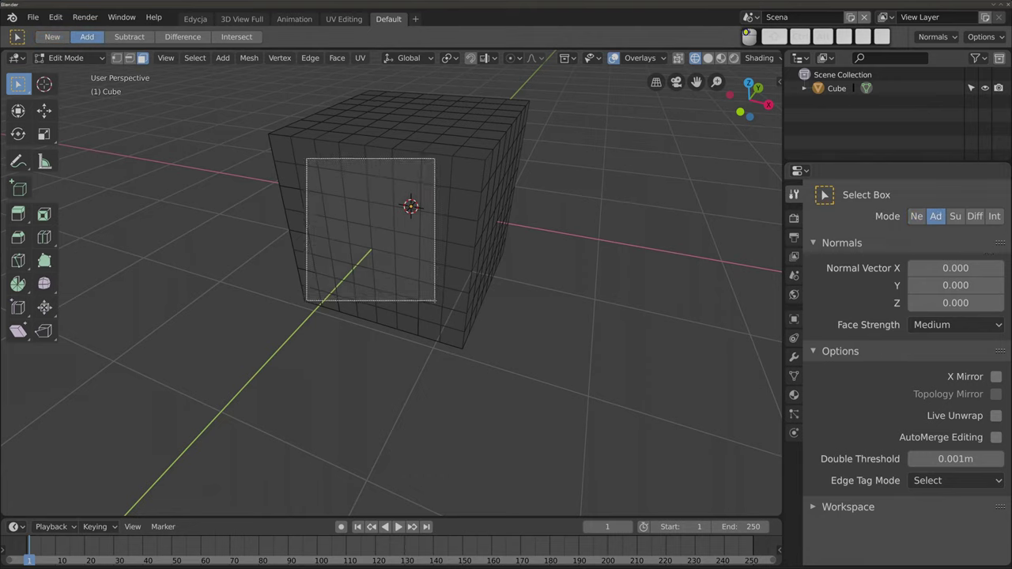
- Set Select Box to Difference mode, toggle faces with a box, then deselect all
left_click(976, 216)
left_click_drag(349, 105, 566, 293)
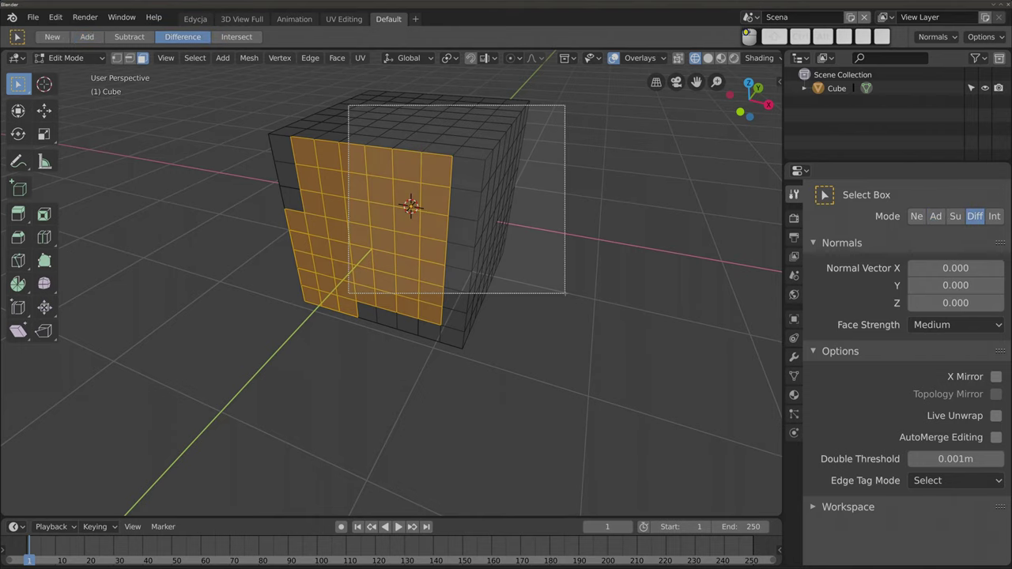
key("alt+a")
mouse_move(382, 216)
middle_mouse_down()
mouse_move(365, 224)
mouse_move(351, 294)
middle_mouse_up()
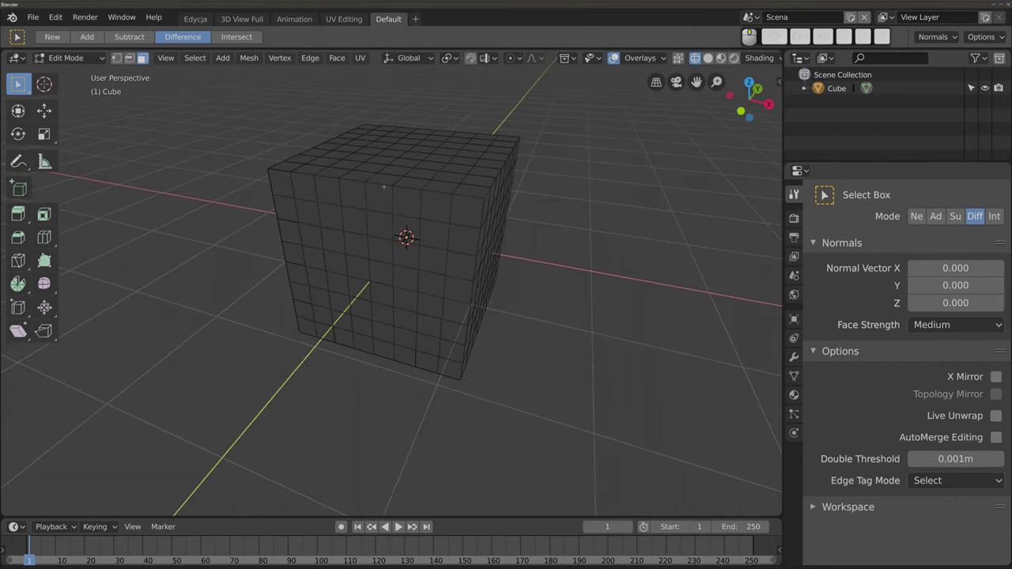
middle_click_drag(383, 186, 379, 199)
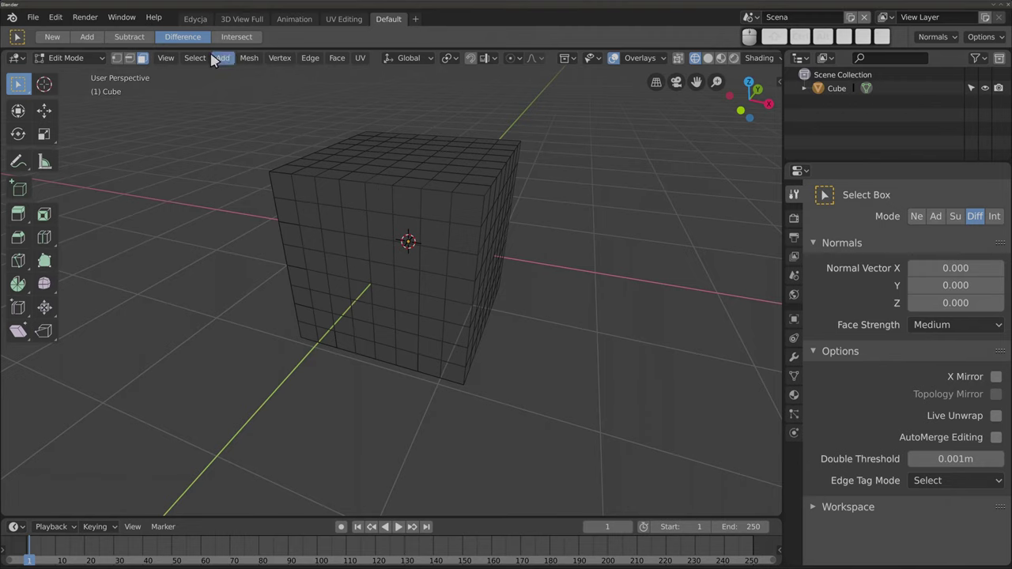
- Switch the viewport to Solid shading, browse the Select menu, and return to face selection
key("1")
key("z")
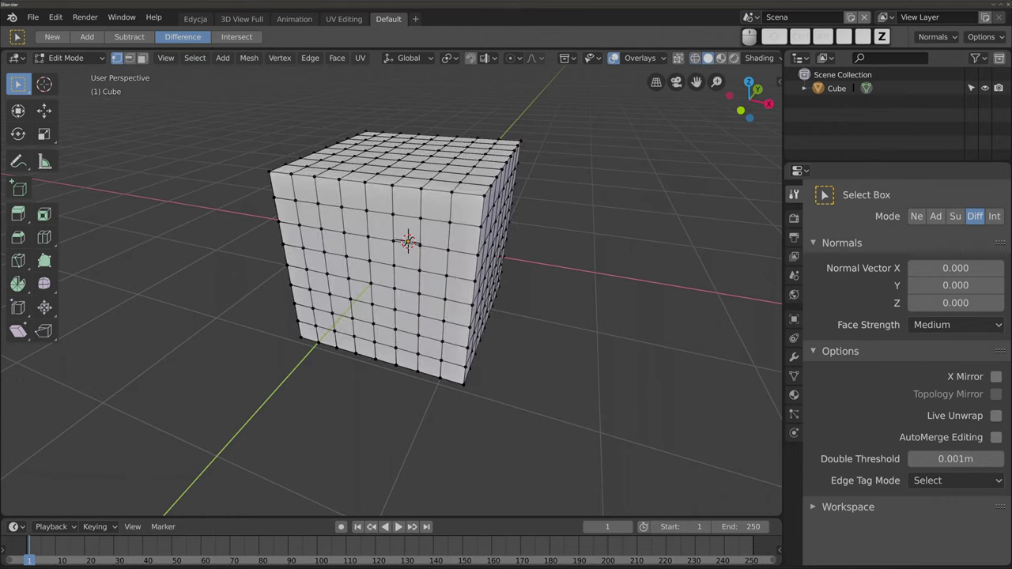
left_click(194, 58)
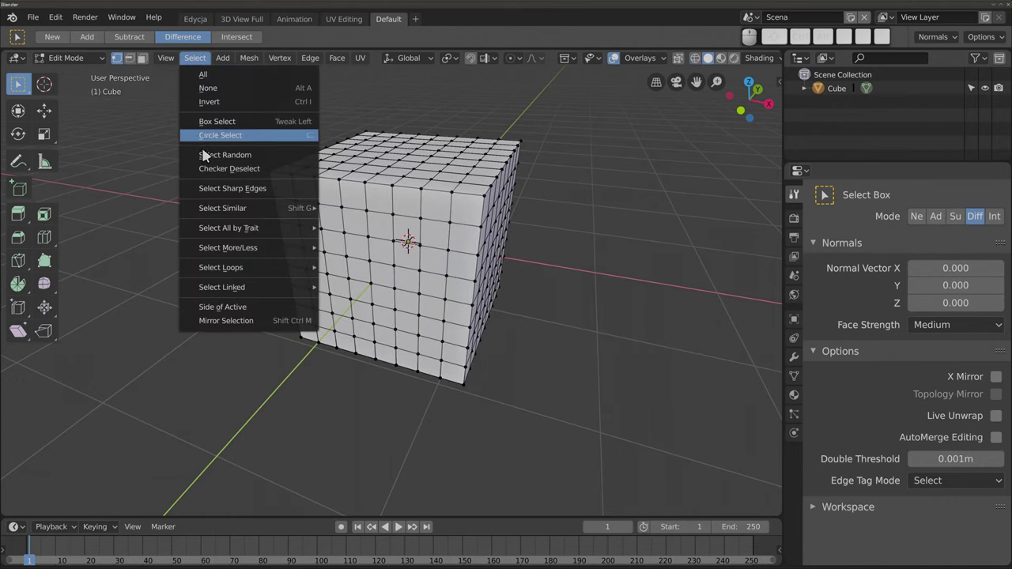
left_click(280, 175)
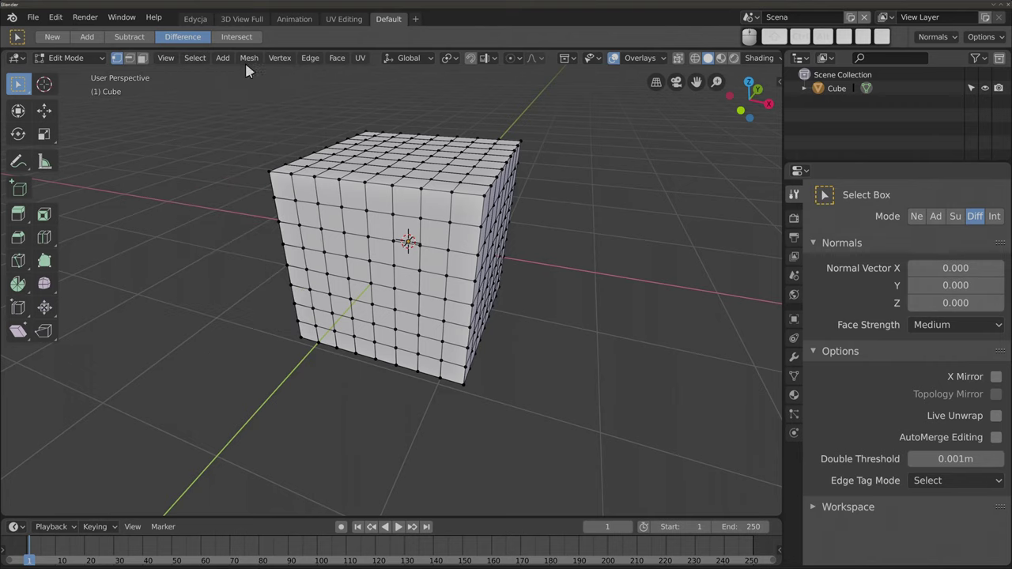
left_click(248, 59)
left_click(221, 60)
left_click(142, 59)
- Select two adjacent faces near the centre of the cube's front
left_click(385, 254)
left_click(408, 242)
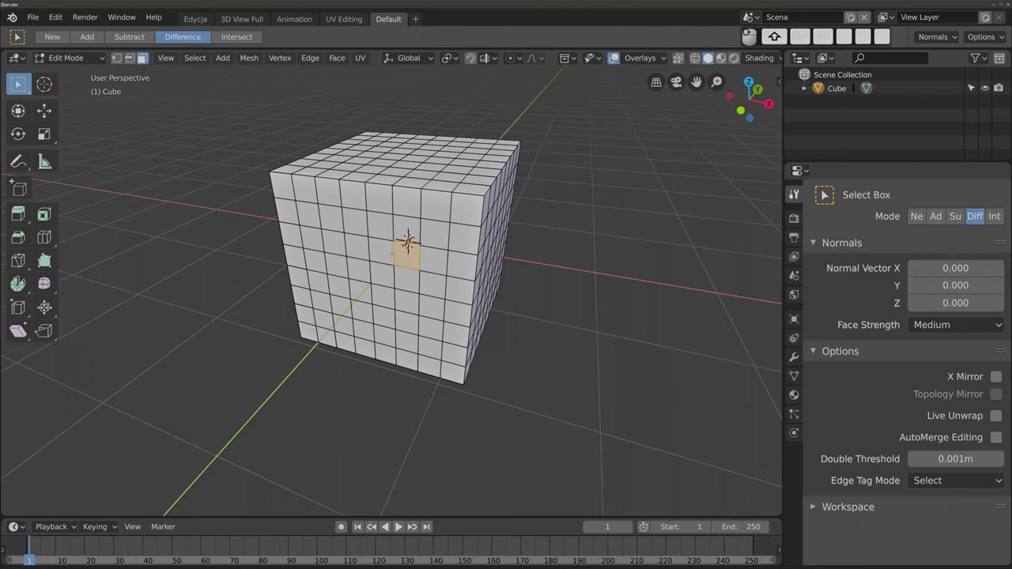
left_click(381, 252, "shift")
middle_click_drag(395, 316, 443, 285)
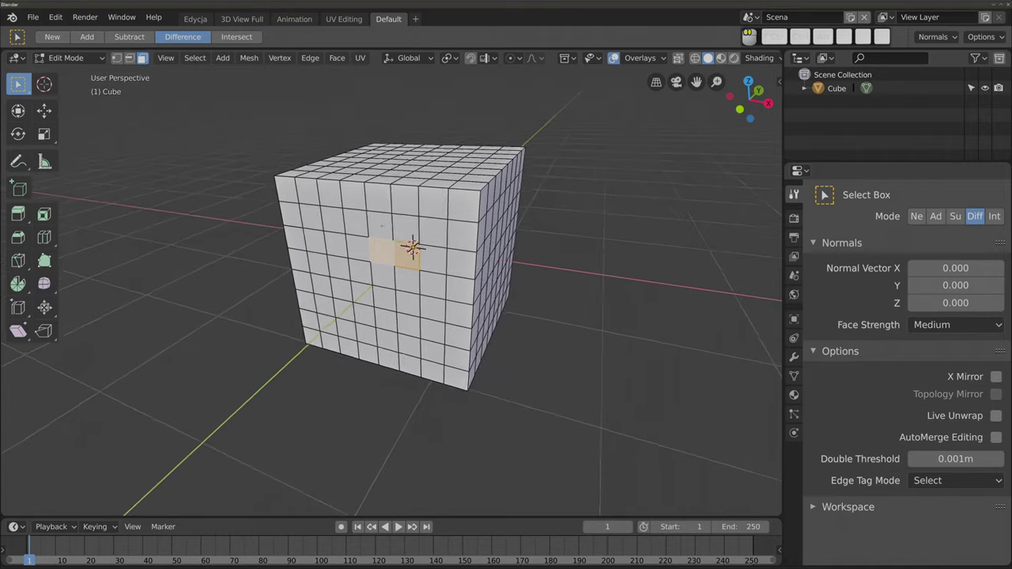
middle_click_drag(369, 265, 325, 247)
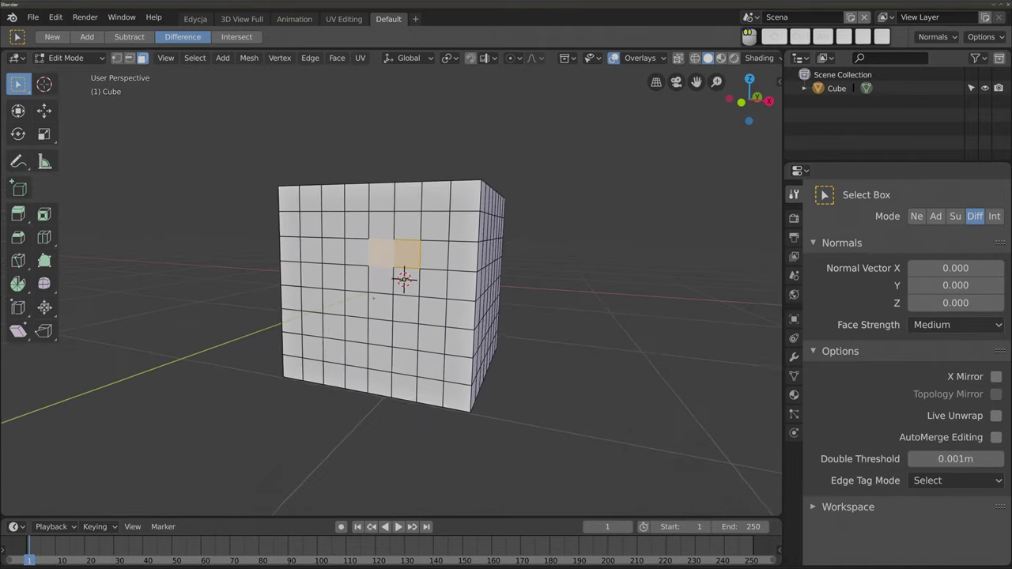
- Extend the selection as a shortest-path row of faces out to the cube's left edge
left_click(288, 247, "ctrl")
middle_click_drag(326, 268, 300, 272)
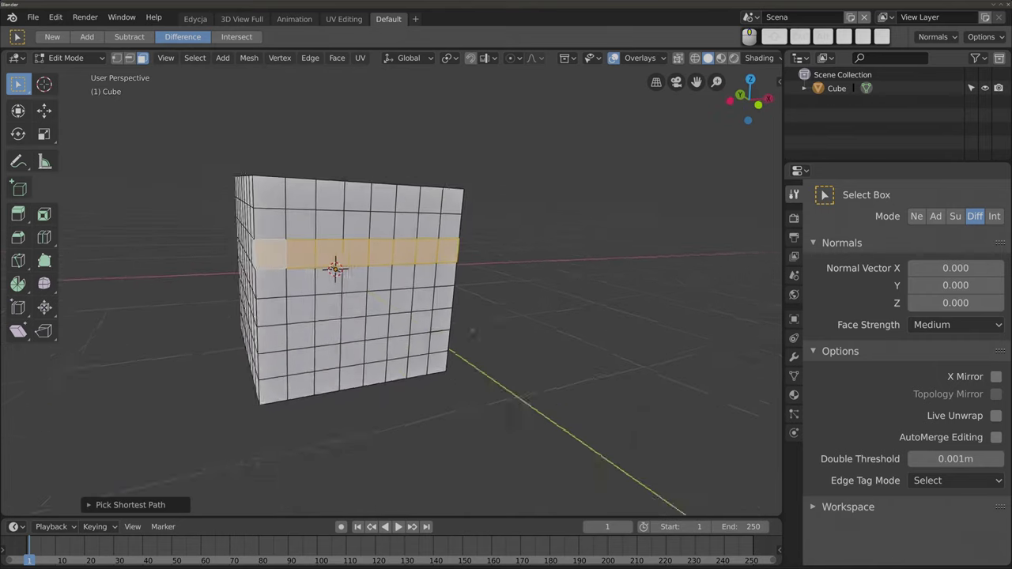
mouse_move(368, 258)
middle_mouse_down()
mouse_move(422, 271)
mouse_move(378, 316)
mouse_move(384, 351)
mouse_move(403, 227)
mouse_move(390, 215)
middle_mouse_up()
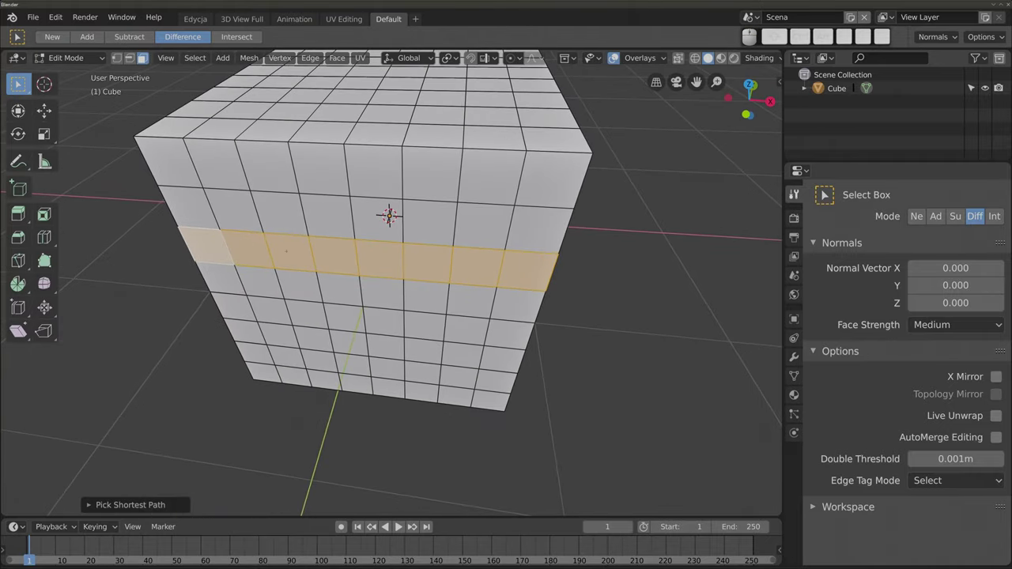
middle_click_drag(143, 166, 202, 164, "shift")
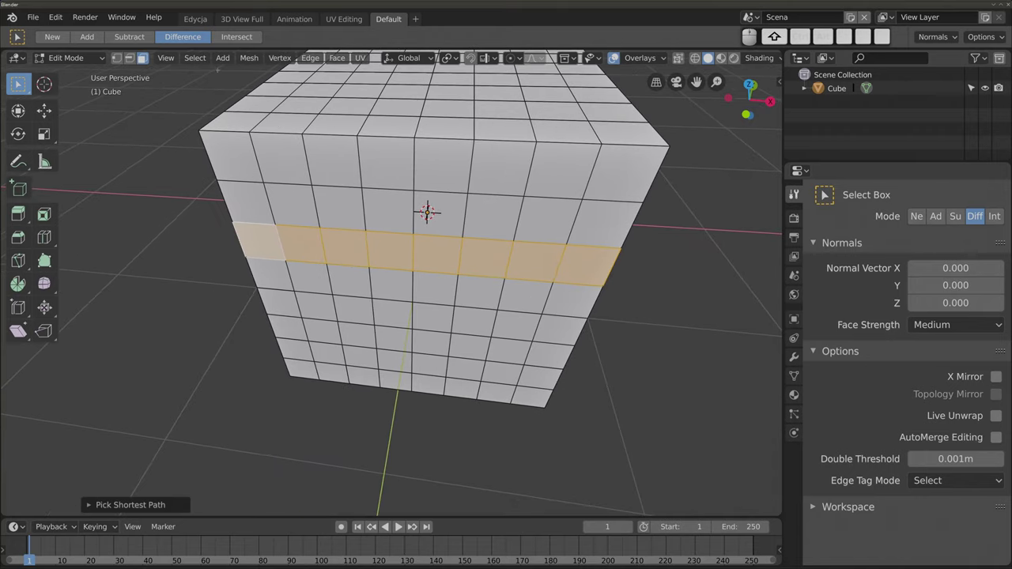
left_click(195, 58)
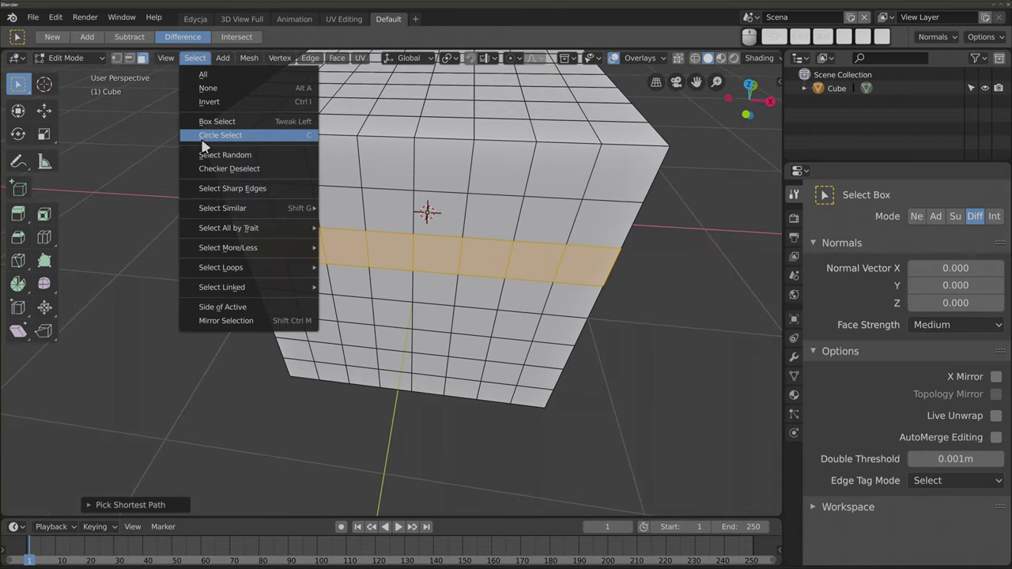
- Apply Checker Deselect to the row, trying Nth Element 3 to 5 before settling on 2
left_click(203, 168)
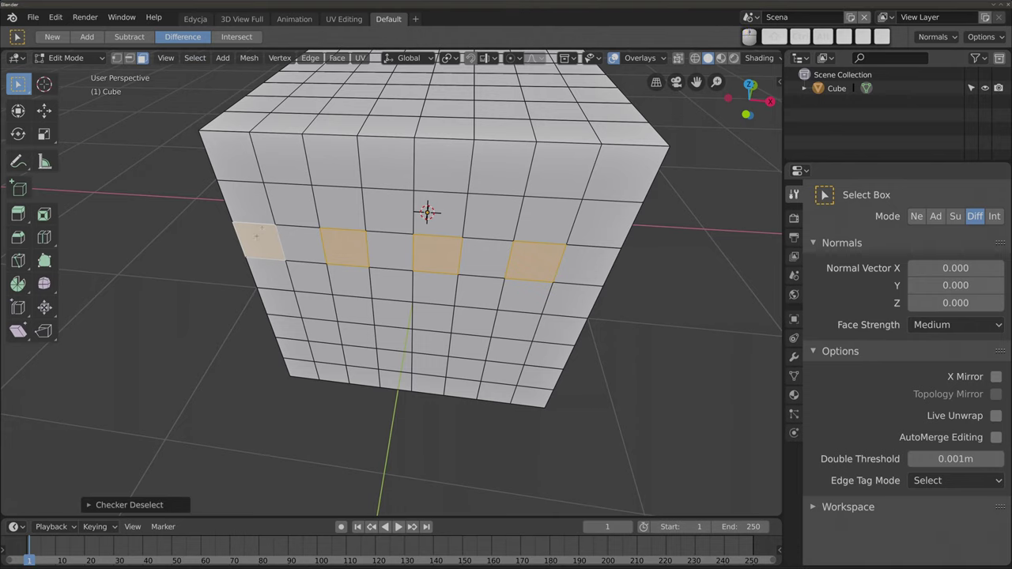
left_click(138, 506)
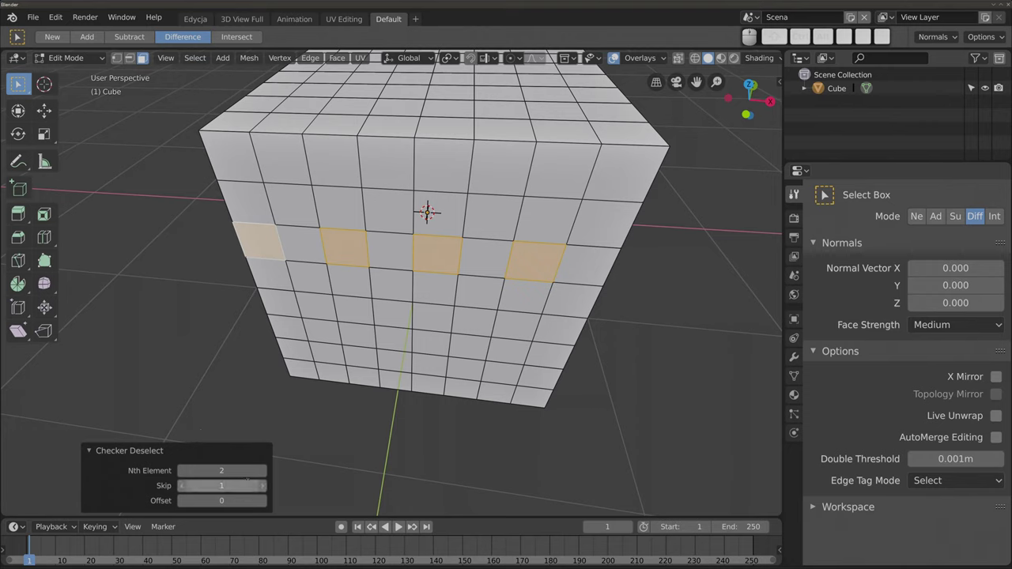
left_click(263, 472)
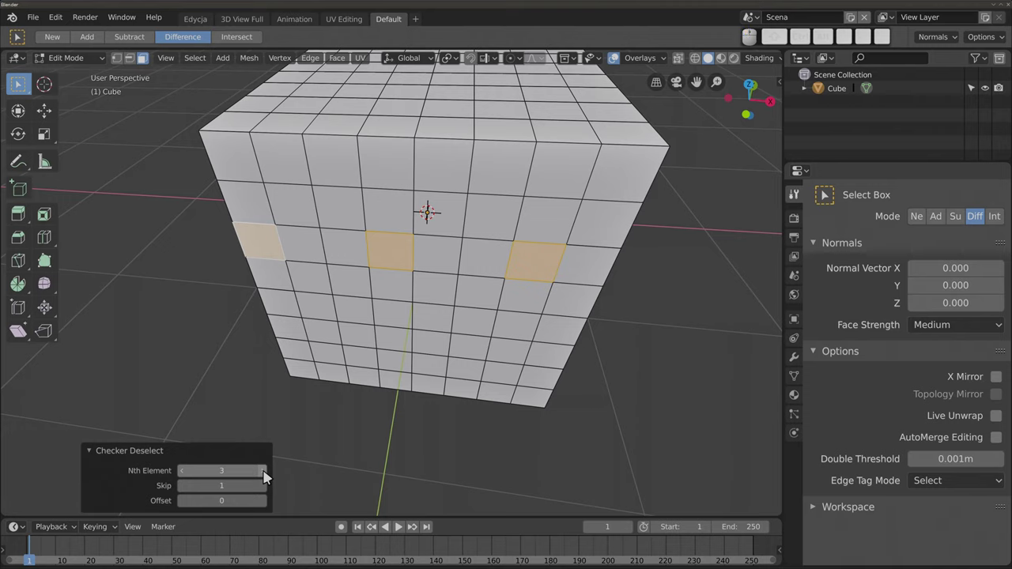
left_click(264, 473)
left_click(263, 472)
left_click(182, 472)
left_click(182, 472)
left_click(181, 472)
- Set Skip to 2, step Offset from 1 up to 4, then clear the face selection
left_click(264, 490)
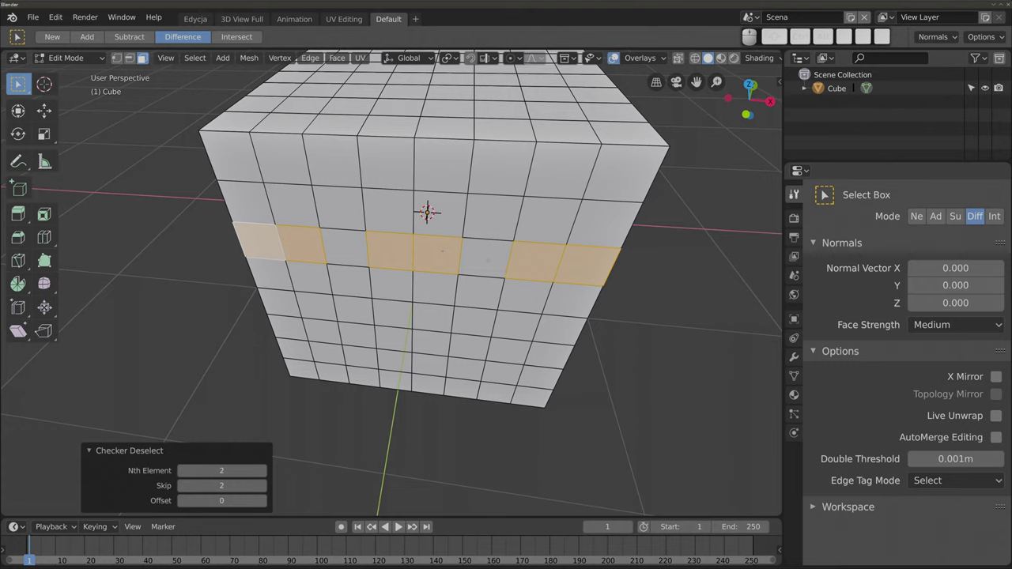
left_click(262, 501)
left_click(263, 501)
left_click(263, 501)
left_click(263, 502)
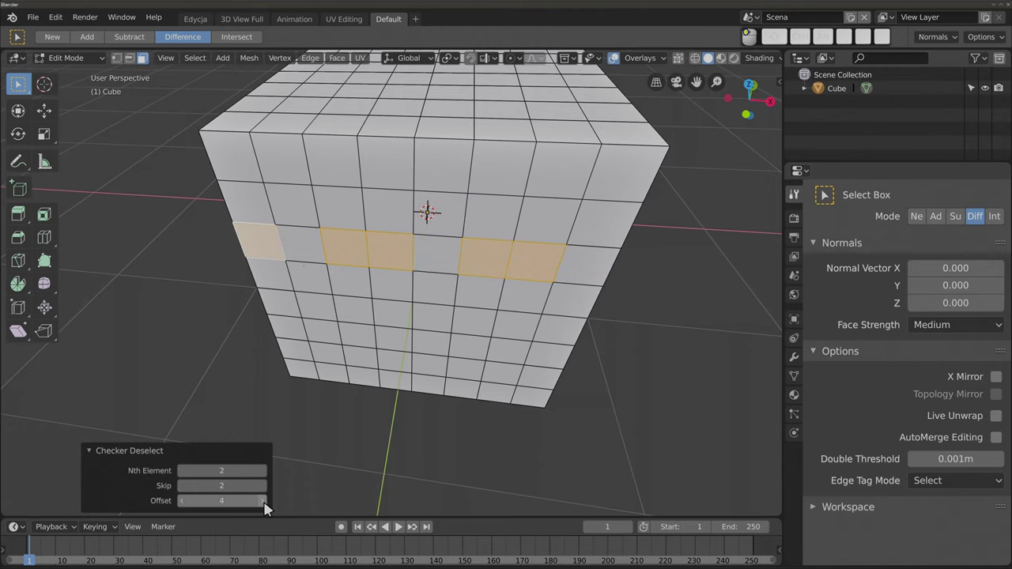
scroll(343, 253, "down", 3)
key("alt+a")
- Delete the subdivided cube object in Object Mode
middle_click_drag(343, 253, 377, 218)
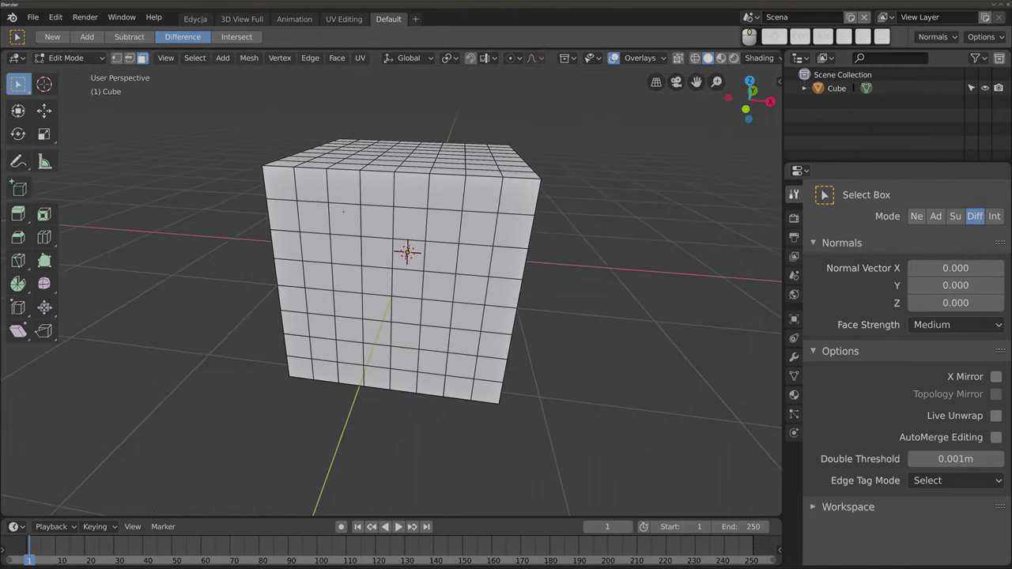
scroll(378, 218, "down", 3)
key("x")
key("Escape")
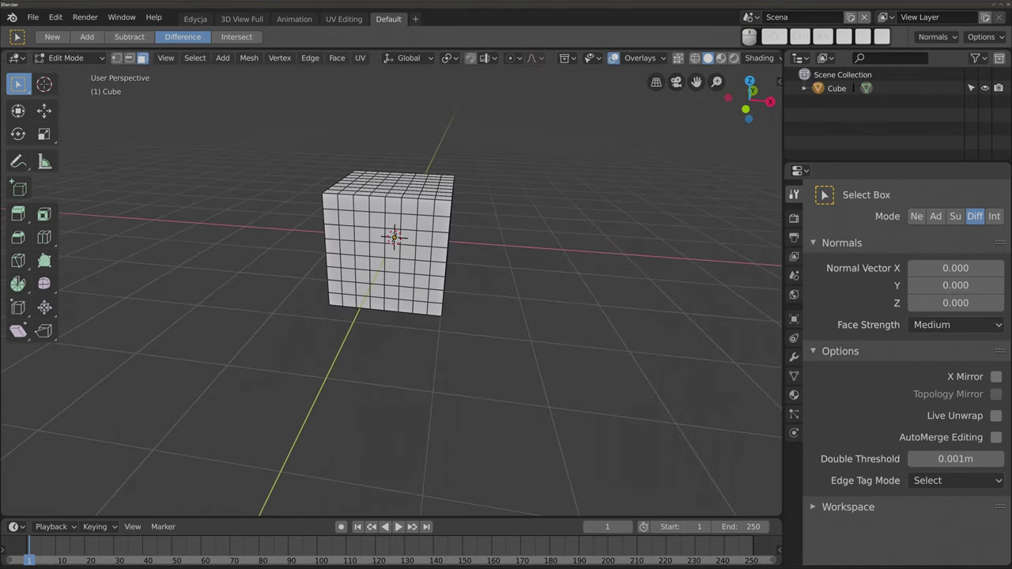
key("a")
key("Tab")
key("x")
left_click(396, 240)
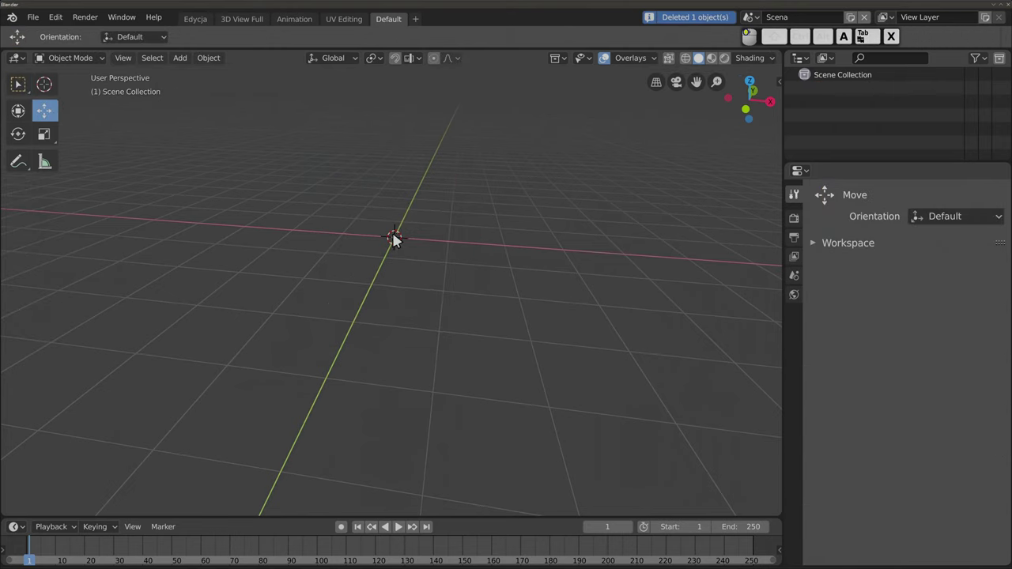
- Add a new cube and scale it along X into a long bar
key("shift+a")
left_click(457, 218)
scroll(392, 261, "down", 3)
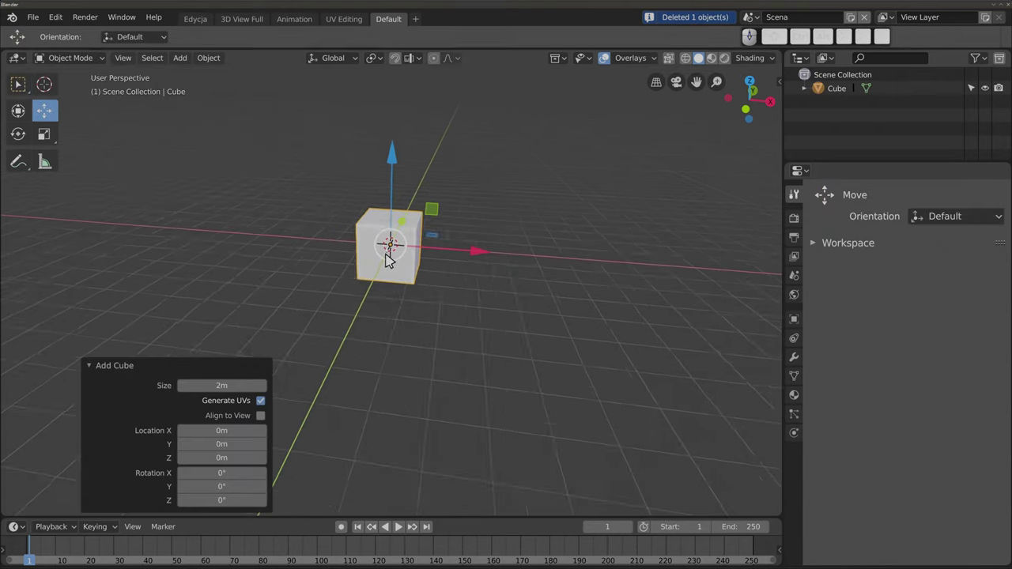
key("s")
key("x")
left_click(726, 348)
- Add dozens of evenly spaced loop cuts along the bar, deselect all, and switch to edge select
key("Tab")
key("ctrl+r")
scroll(447, 254, "up", 10)
scroll(447, 253, "up", 10)
scroll(446, 253, "up", 10)
scroll(447, 253, "up", 10)
left_click(392, 246)
key("Escape")
key("a")
key("2")
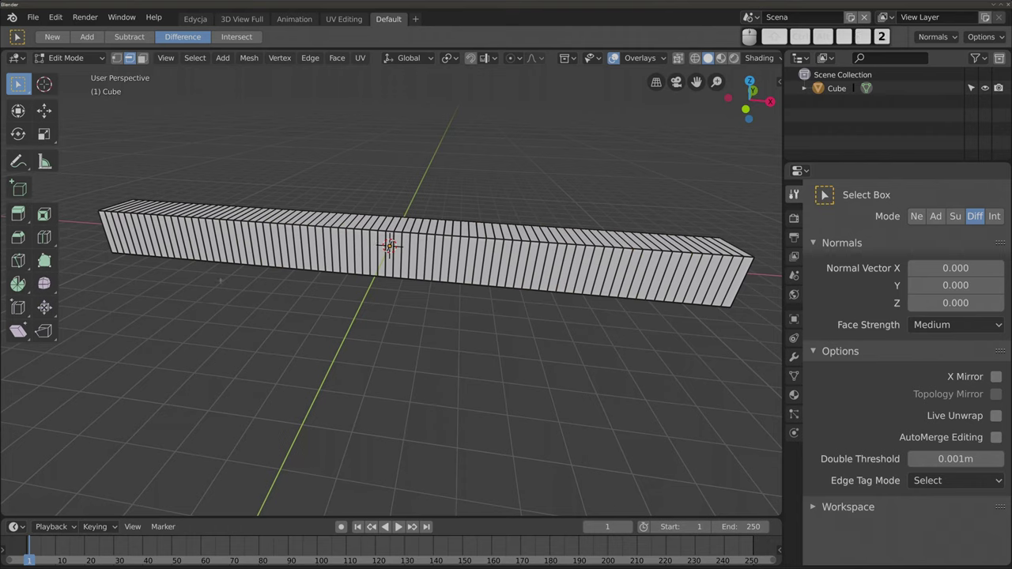
- Switch to face select, pick the beam's left end face, and undo an accidental extrusion
left_click(142, 57)
left_click(108, 231)
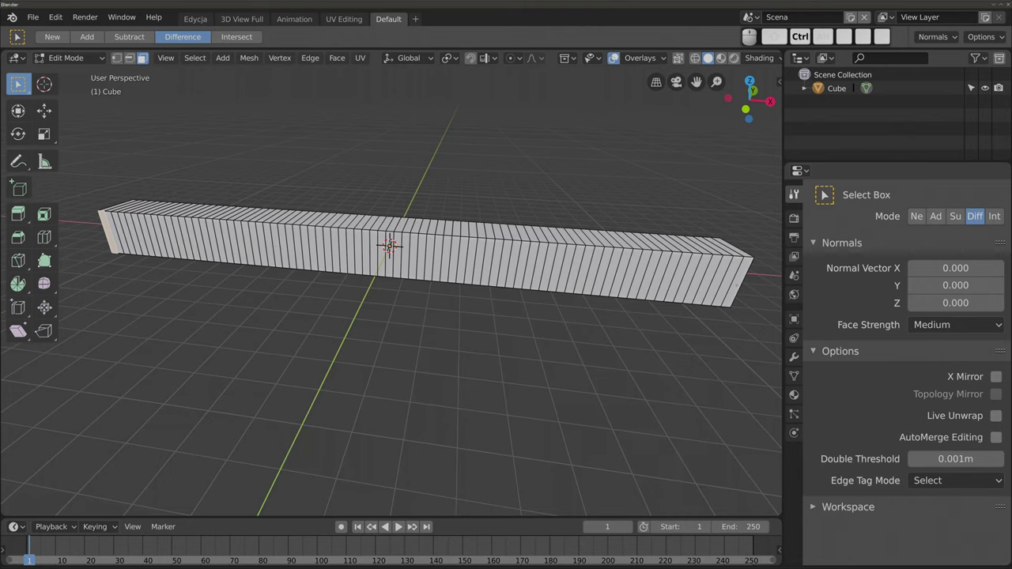
right_click(759, 282, "ctrl")
key("ctrl+z")
- Paint-select the faces along the beam's front, then clear the selection
right_click(736, 285, "shift")
left_click_drag(111, 233, 748, 283)
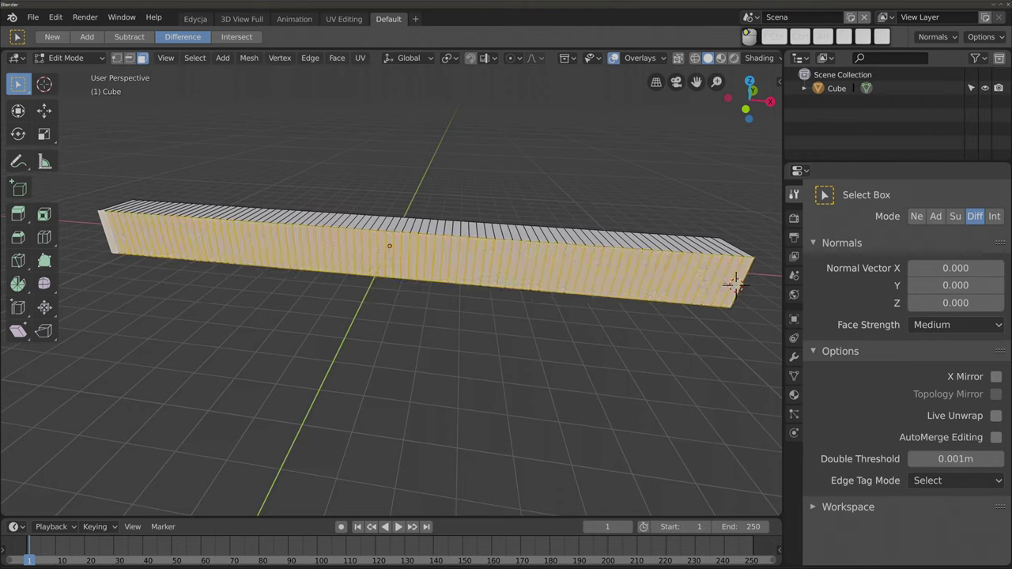
middle_click_drag(735, 285, 747, 277)
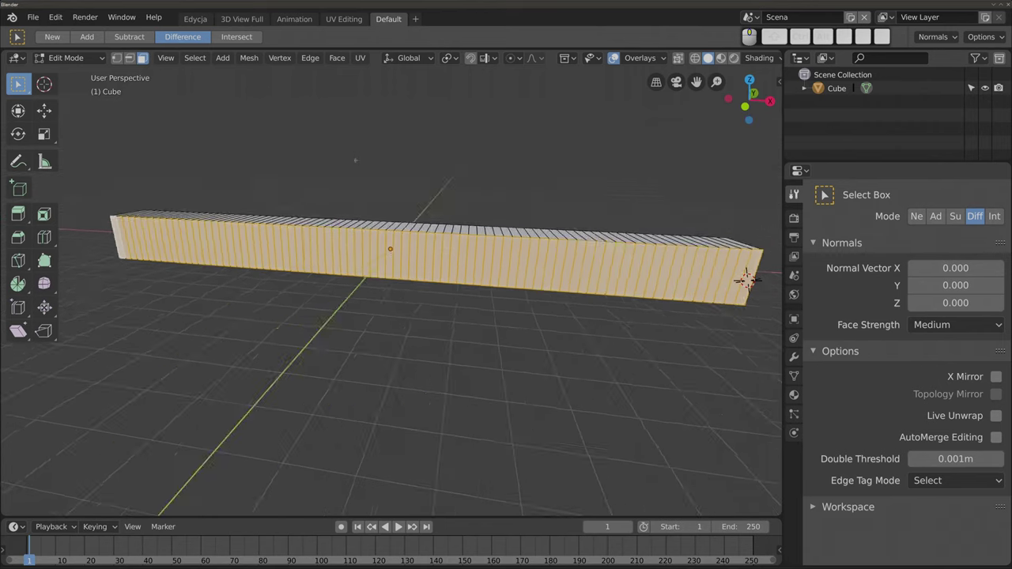
key("alt+a")
- Set Select With to Right in the Keymap preferences and close Preferences
key("ctrl+alt+u")
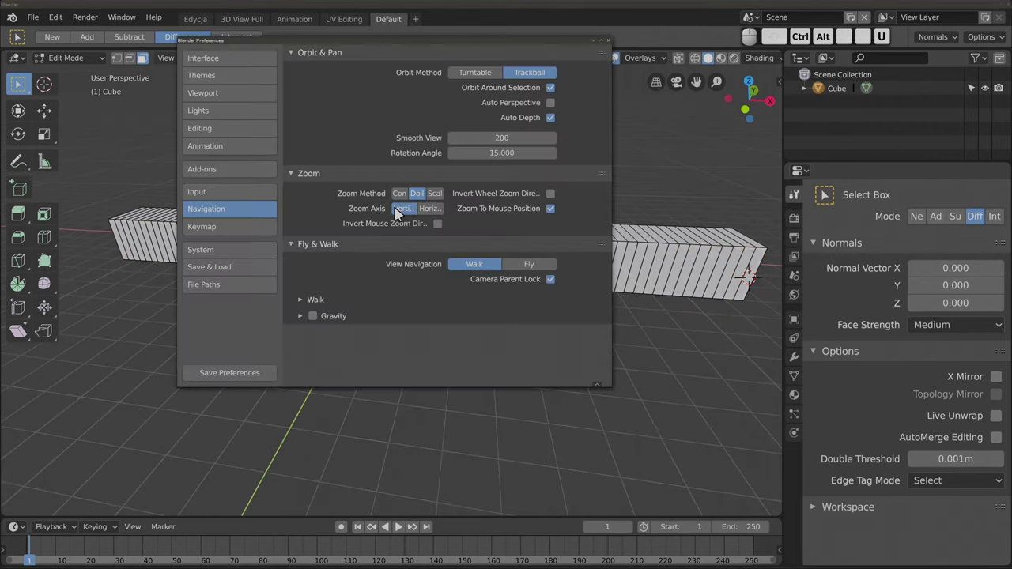
left_click(233, 228)
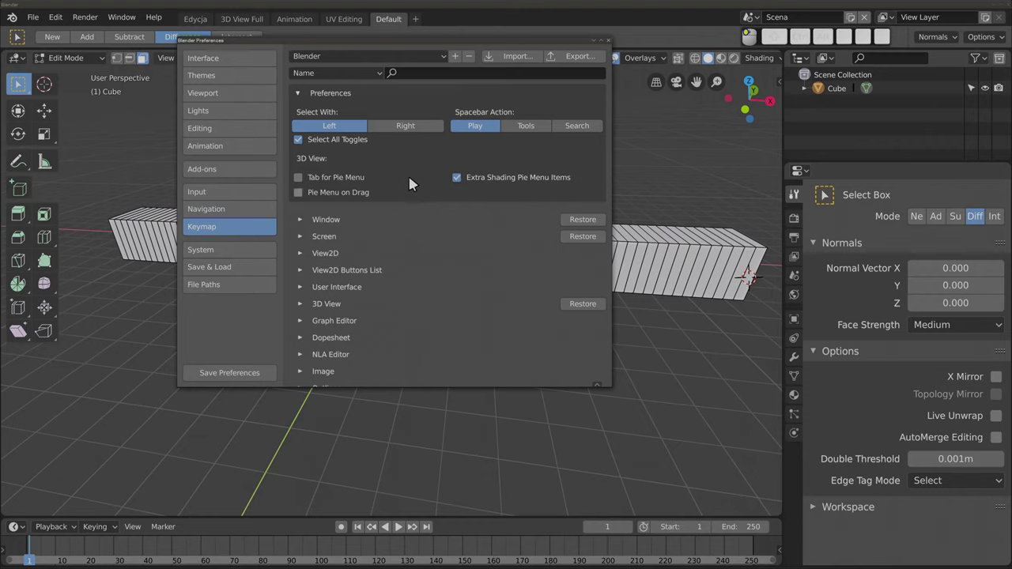
left_click(411, 130)
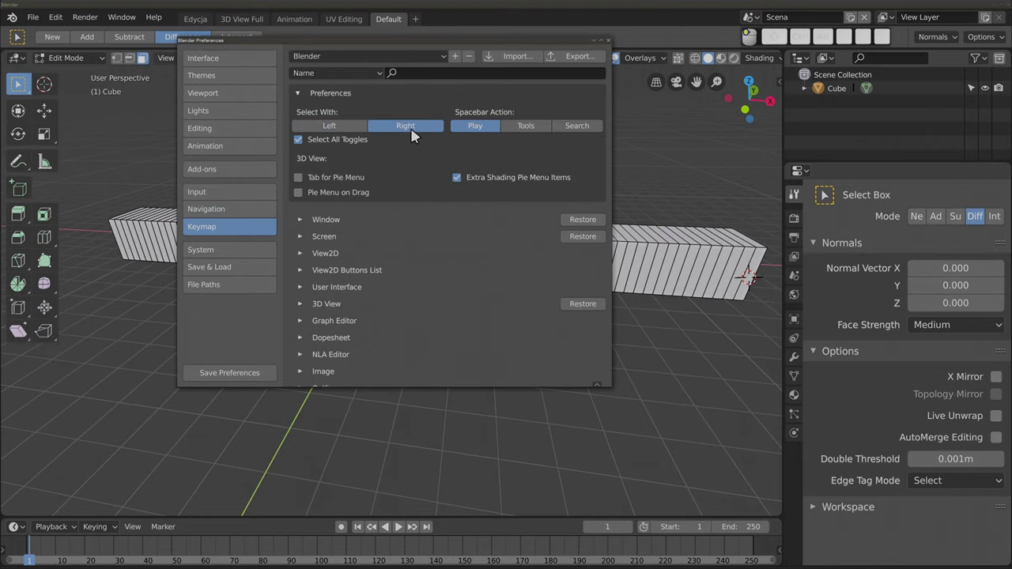
left_click(646, 37)
- Zoom in along the beam and Shift+Alt-click a vertical face loop, toggling it until it stays selected
scroll(391, 285, "down", 2)
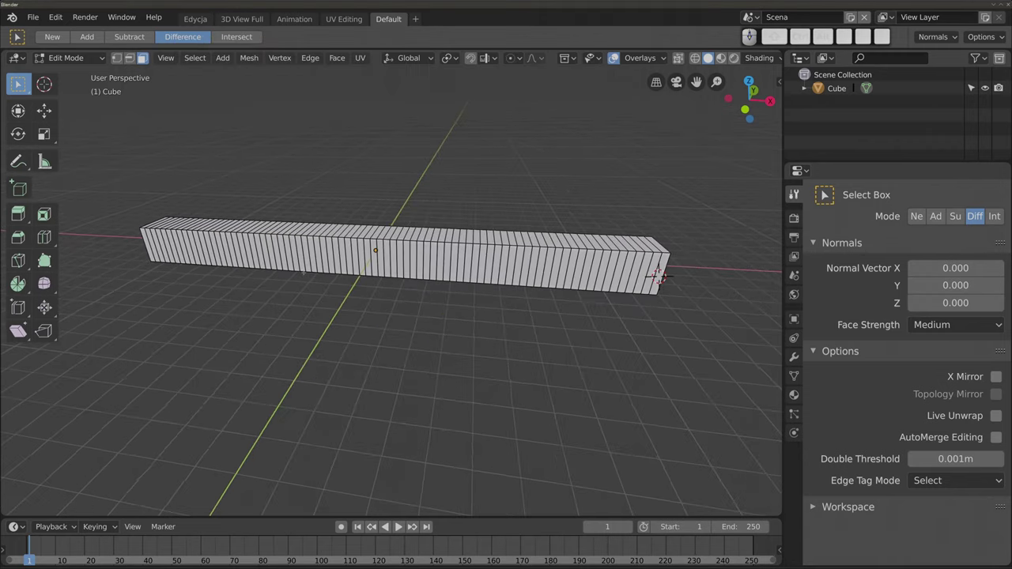
key("shift+alt")
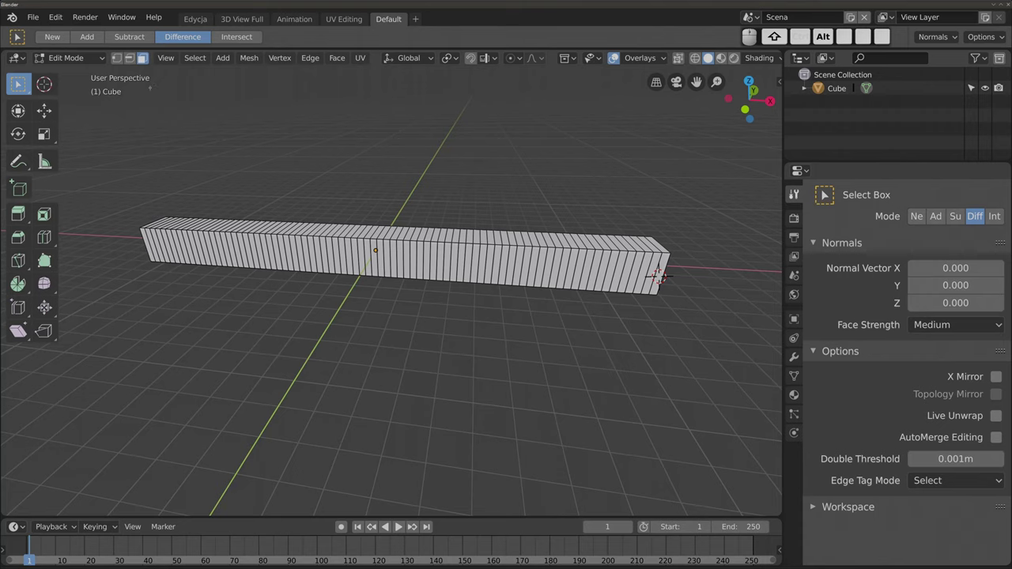
scroll(376, 250, "up", 3)
scroll(418, 232, "up", 2)
mouse_move(443, 226)
middle_mouse_down()
mouse_move(413, 244)
mouse_move(416, 234)
middle_mouse_up()
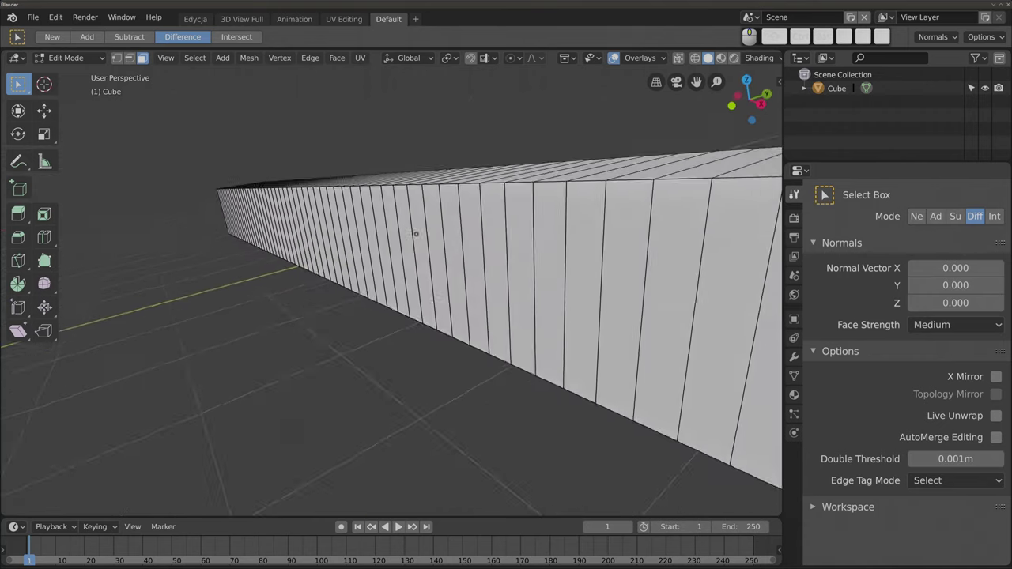
scroll(415, 234, "down", 2)
scroll(416, 228, "down", 2)
scroll(389, 233, "down", 1)
scroll(371, 224, "down", 2)
scroll(369, 223, "up", 2)
scroll(356, 214, "up", 2)
middle_click_drag(348, 209, 328, 198)
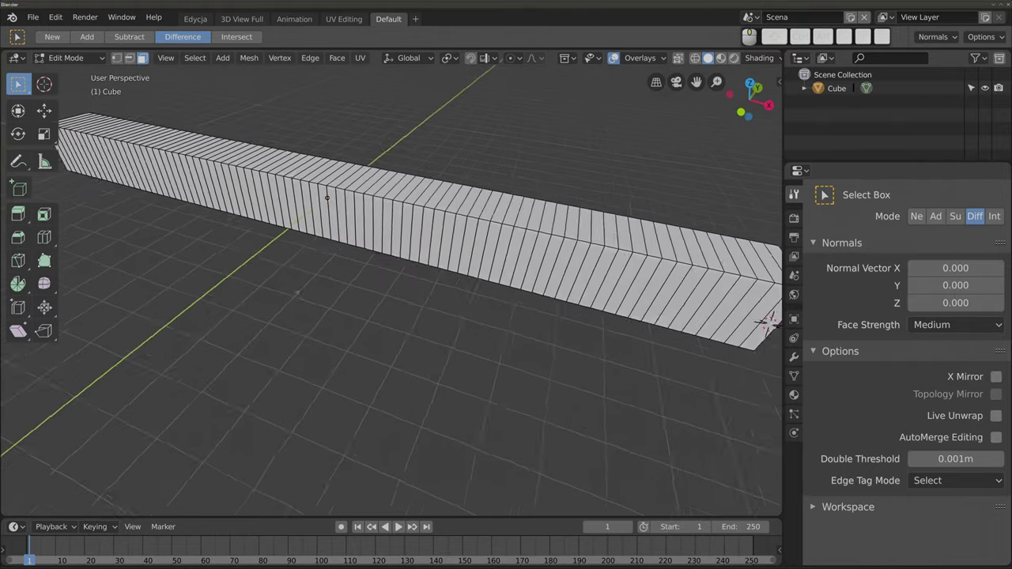
scroll(380, 230, "down", 2)
middle_click_drag(380, 229, 372, 238)
scroll(379, 237, "down", 1)
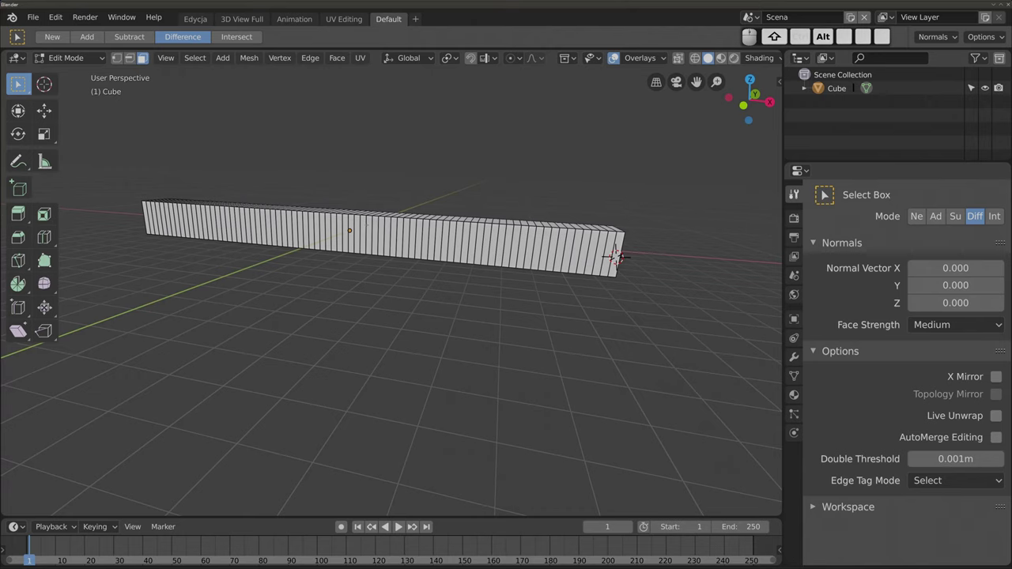
scroll(380, 237, "up", 2)
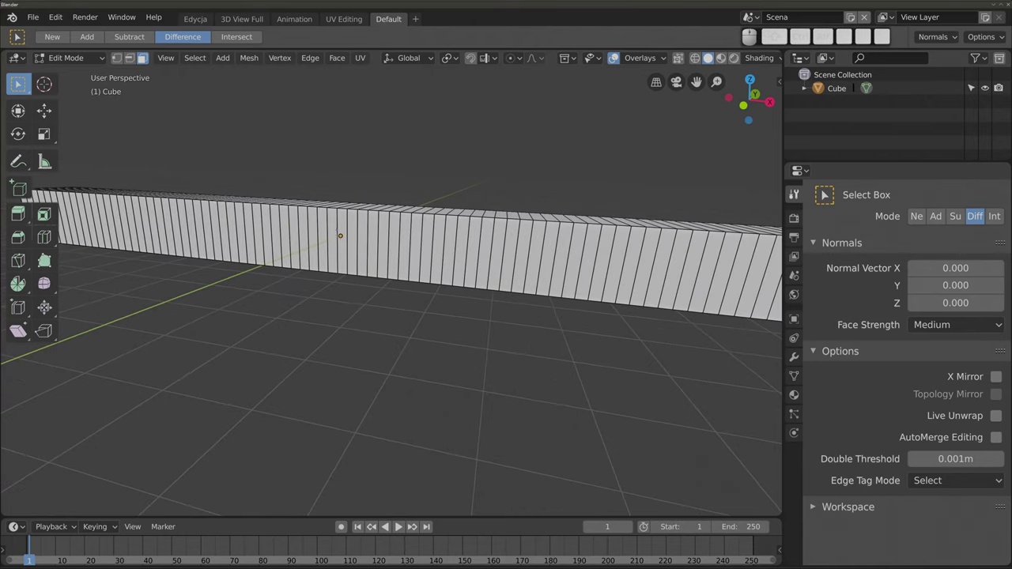
left_click(338, 253, "alt+shift")
left_click(338, 254, "alt+shift")
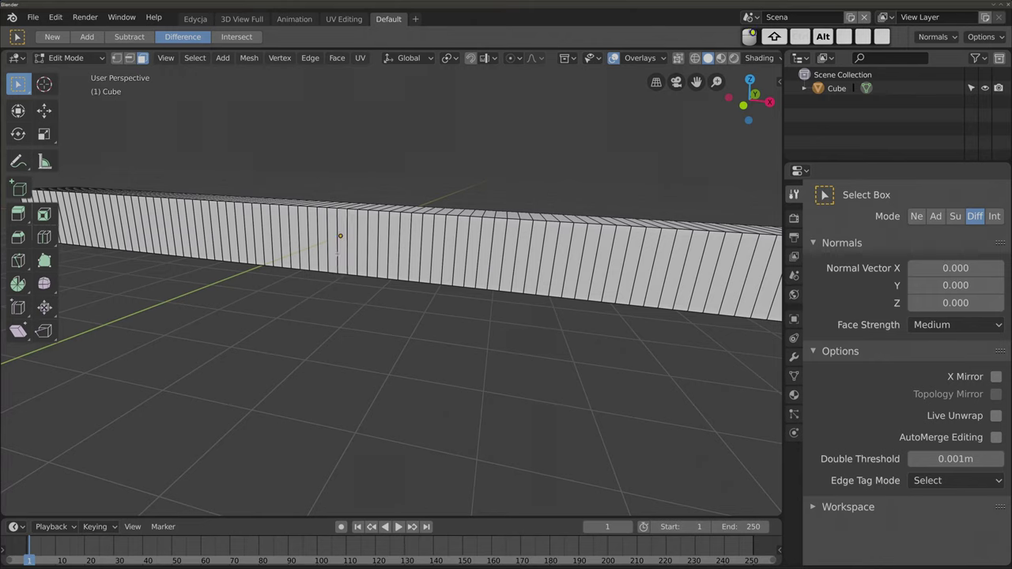
left_click(337, 253, "alt+shift")
left_click(338, 254, "alt+shift")
left_click(339, 253, "alt+shift")
left_click(338, 253, "alt+shift")
left_click(338, 253, "alt+shift")
left_click(339, 253, "alt+shift")
left_click(338, 252, "alt+shift")
- Deselect all the beam's faces and orbit to a side-on view
scroll(337, 253, "down", 2)
scroll(338, 253, "down", 3)
key("alt+a")
scroll(338, 253, "up", 3)
mouse_move(379, 450)
middle_mouse_down()
mouse_move(400, 345)
mouse_move(475, 332)
middle_mouse_up()
mouse_move(162, 233)
left_mouse_down()
mouse_move(251, 274)
mouse_move(646, 252)
left_mouse_up()
mouse_move(642, 242)
middle_mouse_down()
mouse_move(355, 163)
mouse_move(345, 178)
middle_mouse_up()
- Set Select With back to Left in Preferences and close the window
key("ctrl+comma")
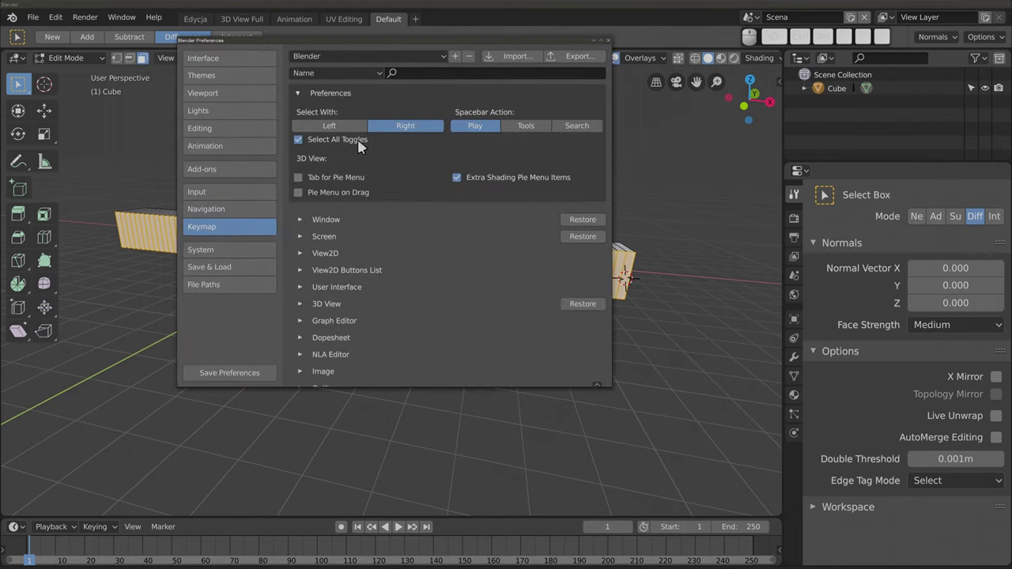
left_click(324, 126)
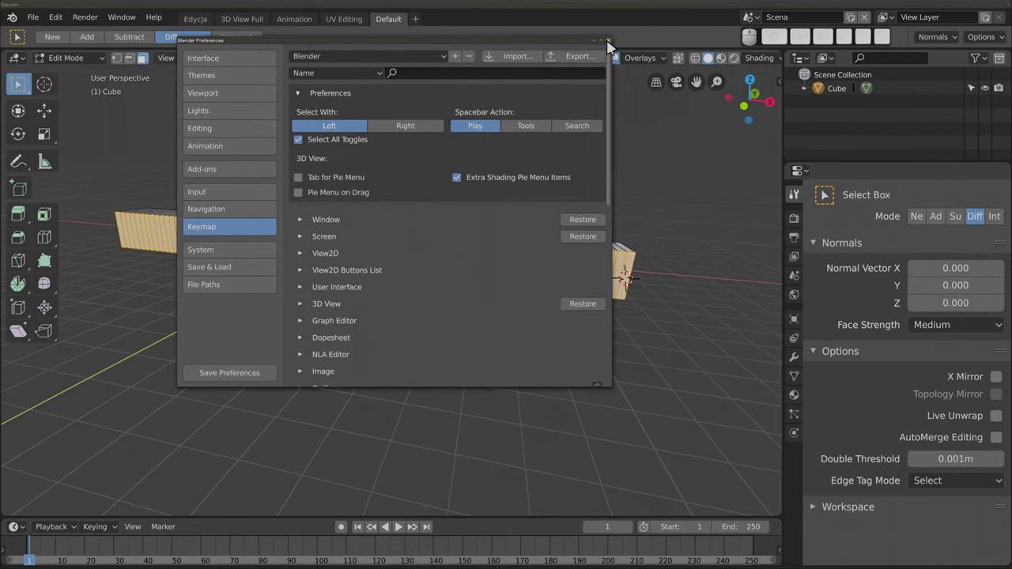
left_click(607, 40)
mouse_move(625, 277)
middle_mouse_down("shift")
mouse_move(678, 283)
mouse_move(645, 296)
mouse_move(653, 283)
middle_mouse_up("shift")
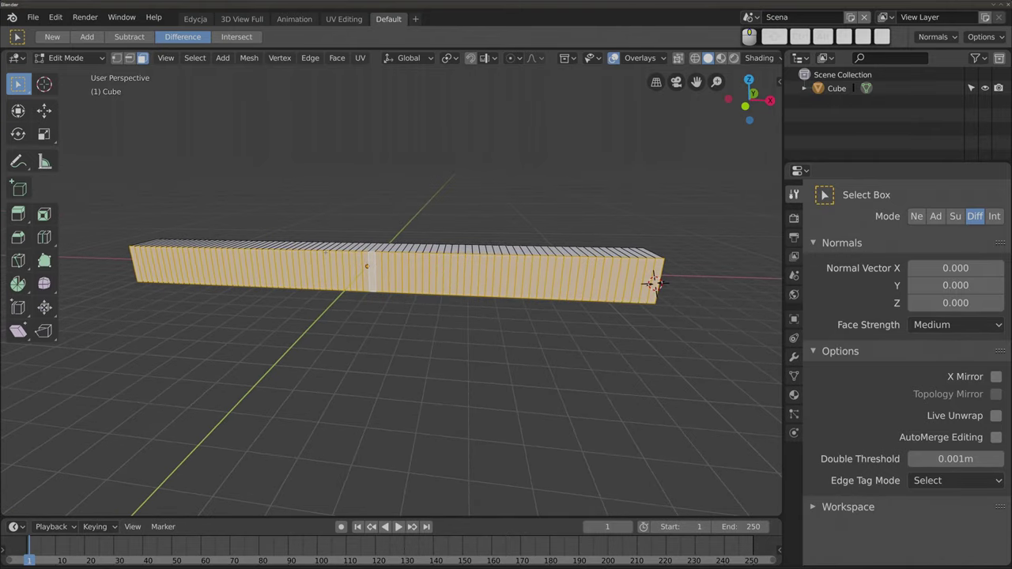
- Shift-click the beam's left end face into the selection and orbit until the beam runs horizontally
left_click(653, 283, "shift")
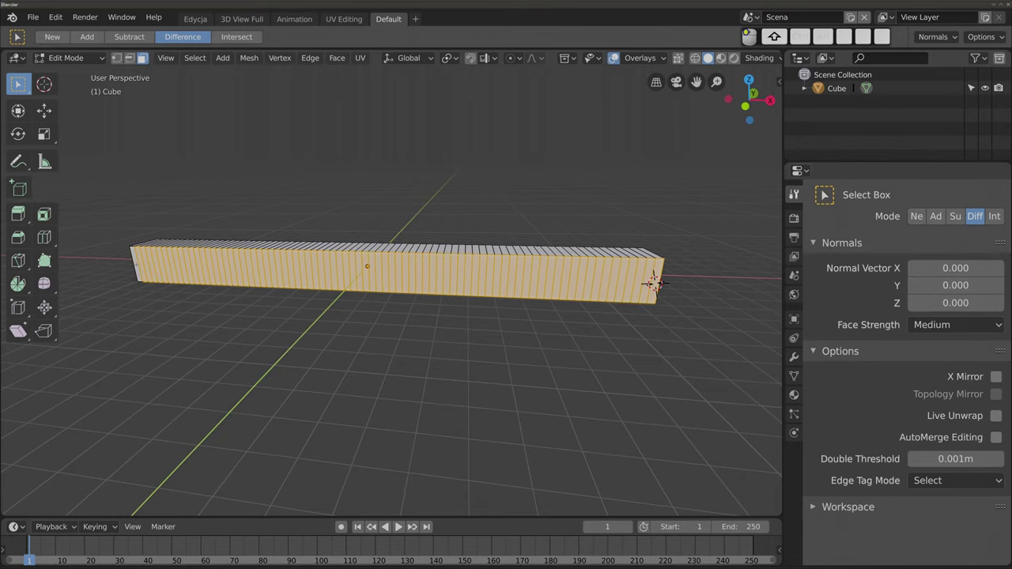
left_click(653, 283, "shift")
middle_click_drag(653, 283, 602, 300)
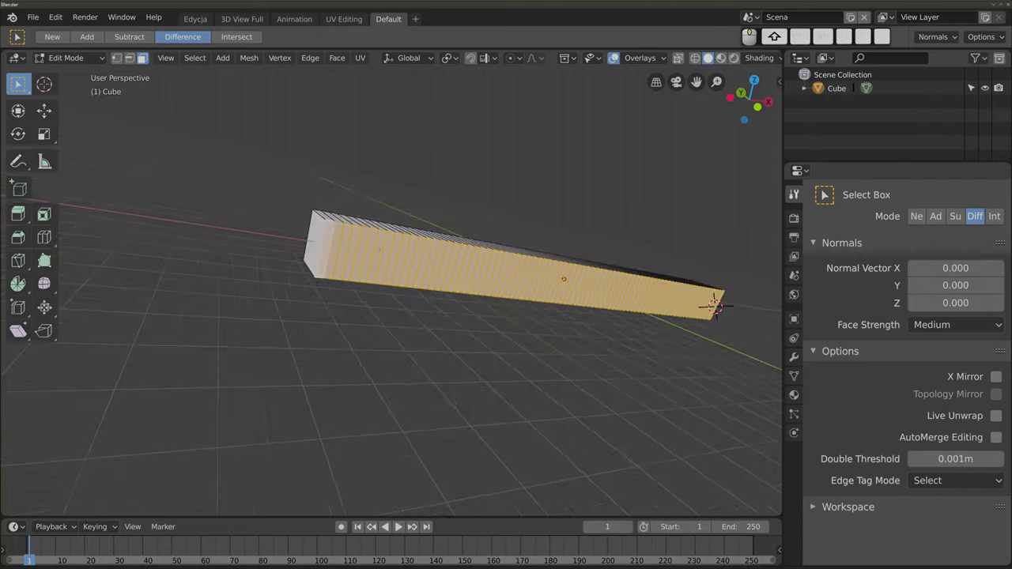
scroll(392, 292, "up", 1)
scroll(391, 293, "up", 2)
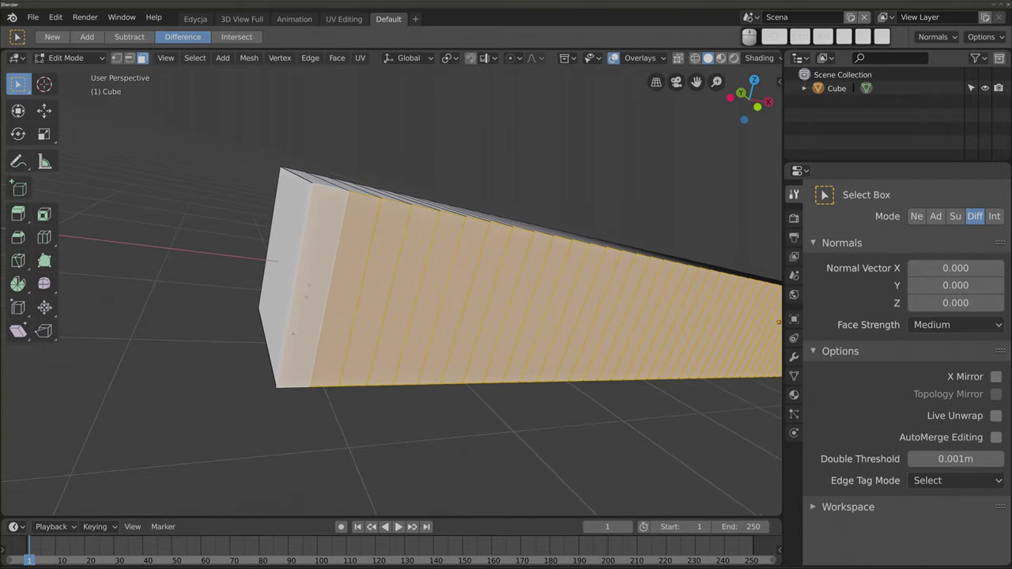
scroll(708, 326, "down", 3)
scroll(708, 326, "down", 2)
mouse_move(708, 326)
middle_mouse_down()
mouse_move(482, 262)
mouse_move(193, 104)
middle_mouse_up()
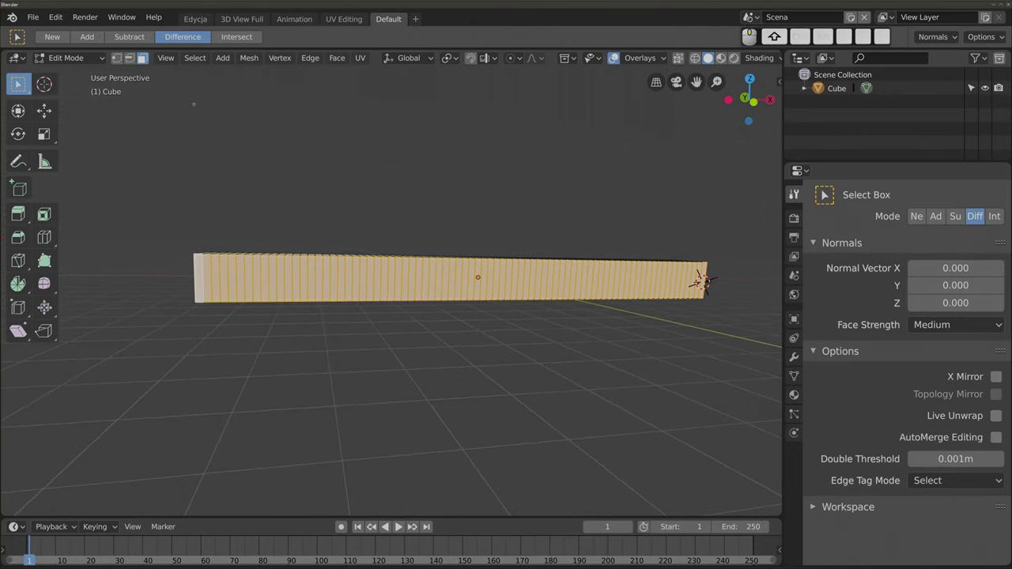
left_click(194, 57)
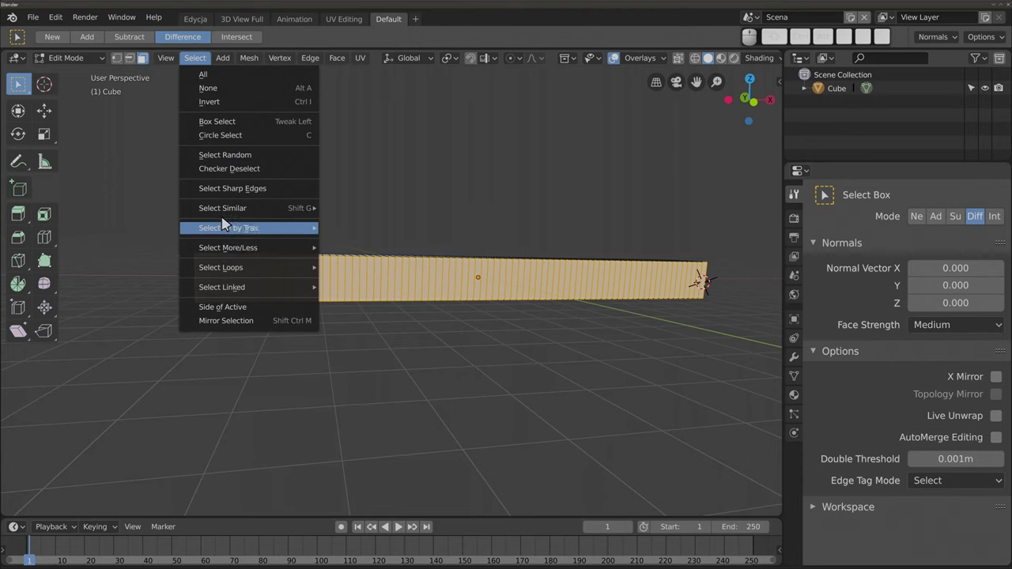
- Apply Checker Deselect to the beam's faces with Offset 0, Skip 3 and Nth Element 3
left_click(217, 169)
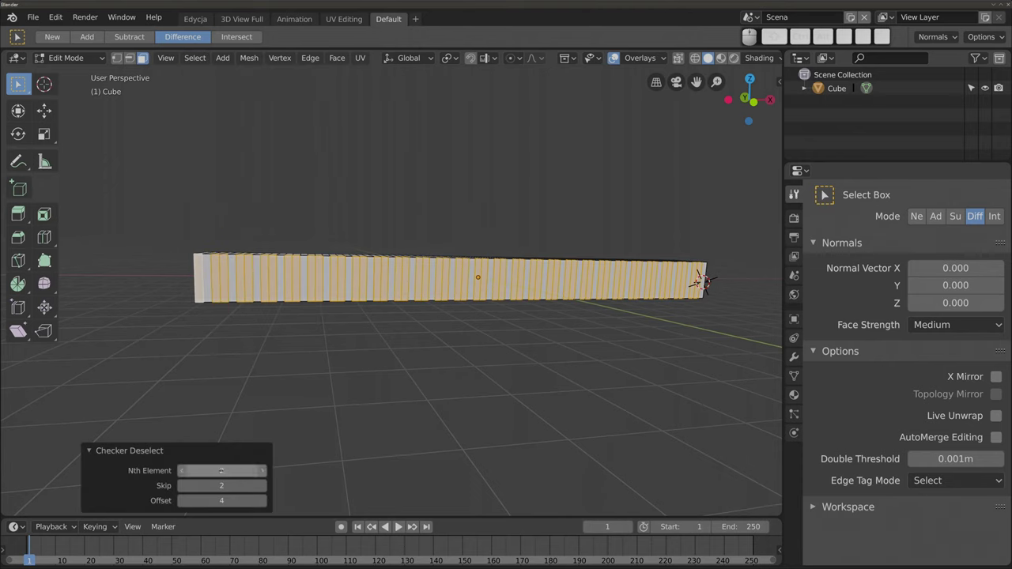
left_click_drag(208, 486, 198, 485)
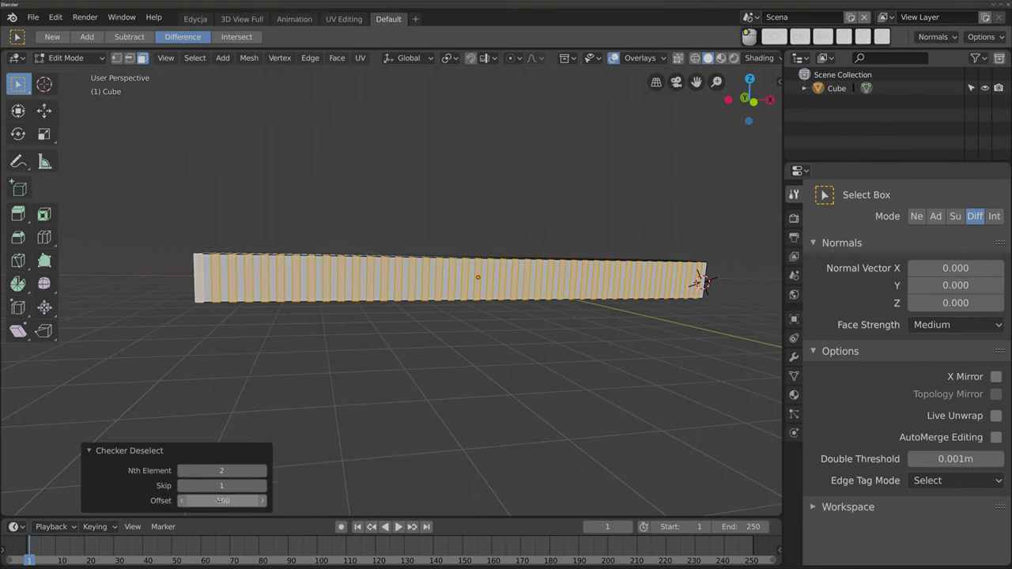
left_click(223, 501)
key("Return")
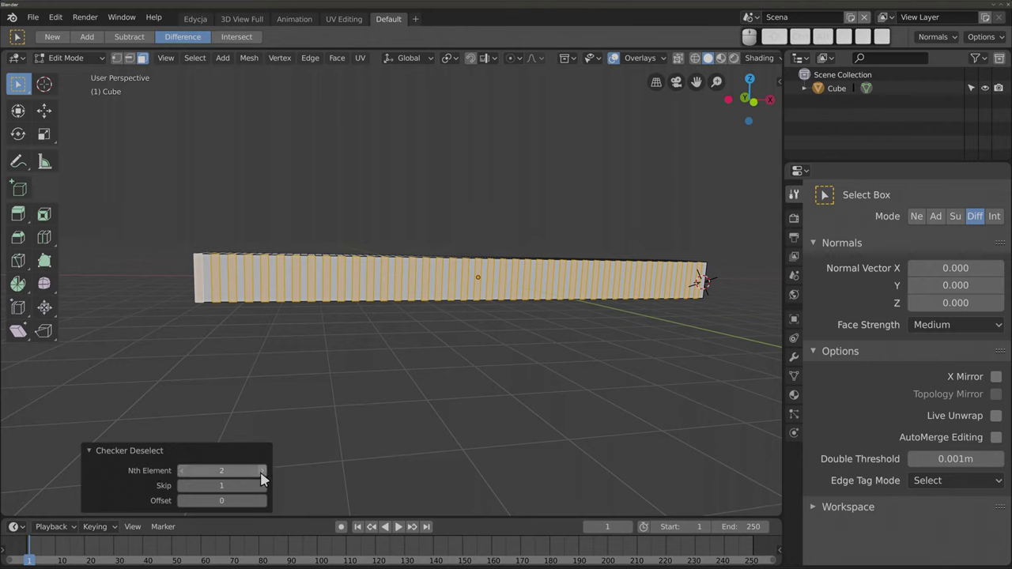
left_click(235, 486)
key("Return")
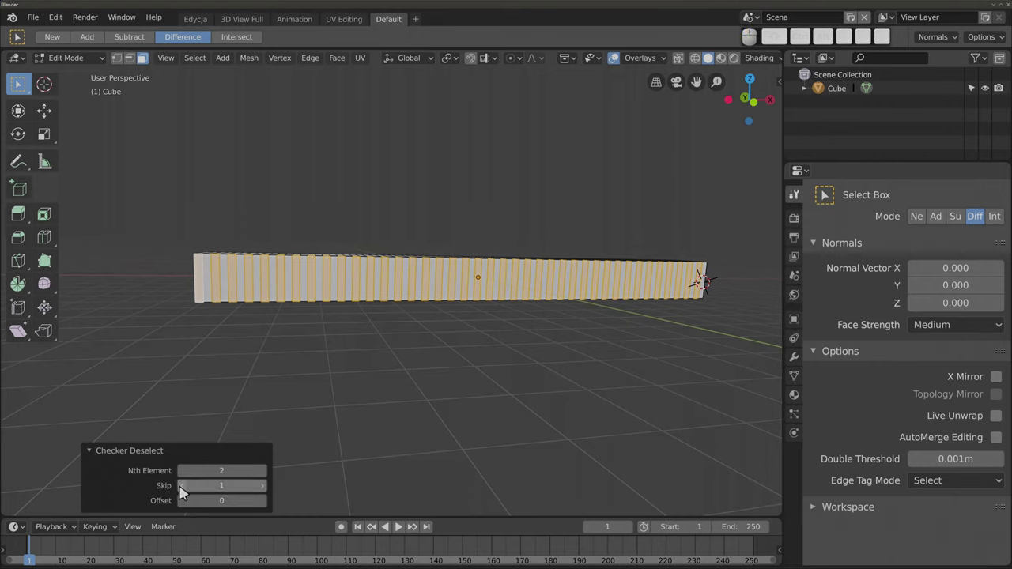
left_click(262, 488)
left_click(263, 490)
left_click(263, 473)
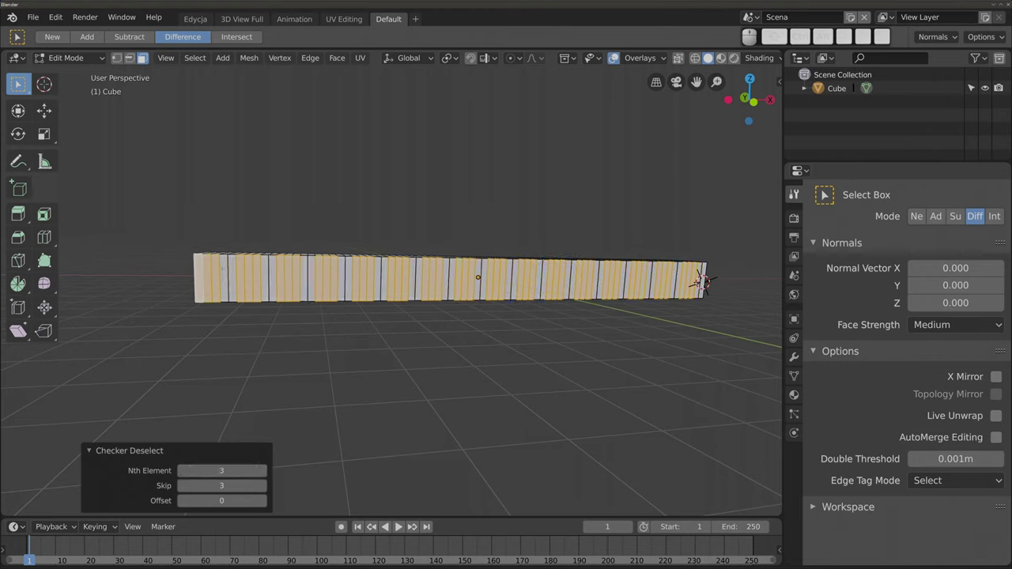
- Change the checker pattern to Nth Element 4 and Offset 3, then select all and return to Object Mode
left_click(264, 470)
middle_click_drag(395, 276, 412, 333)
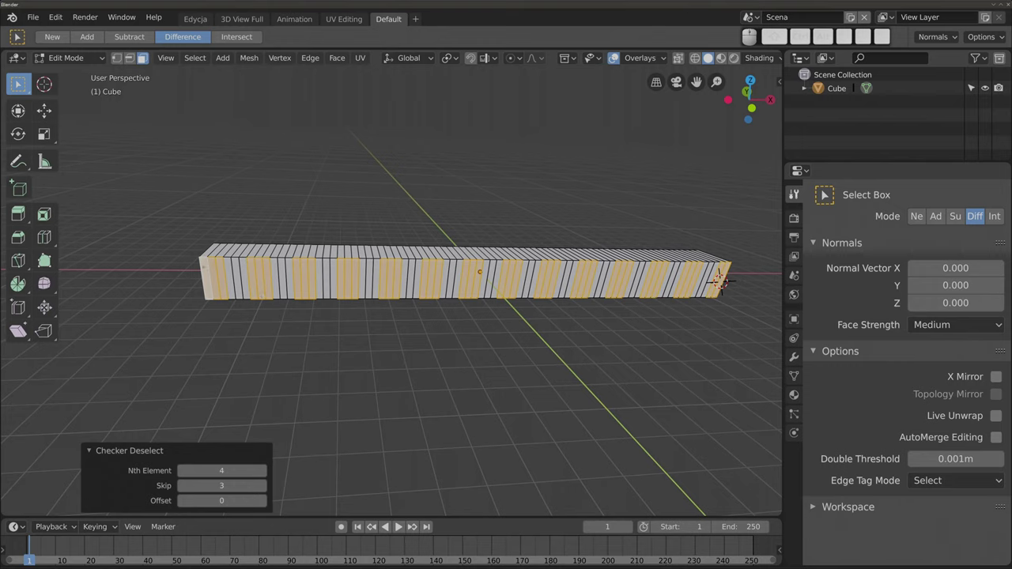
left_click(263, 502)
left_click(264, 501)
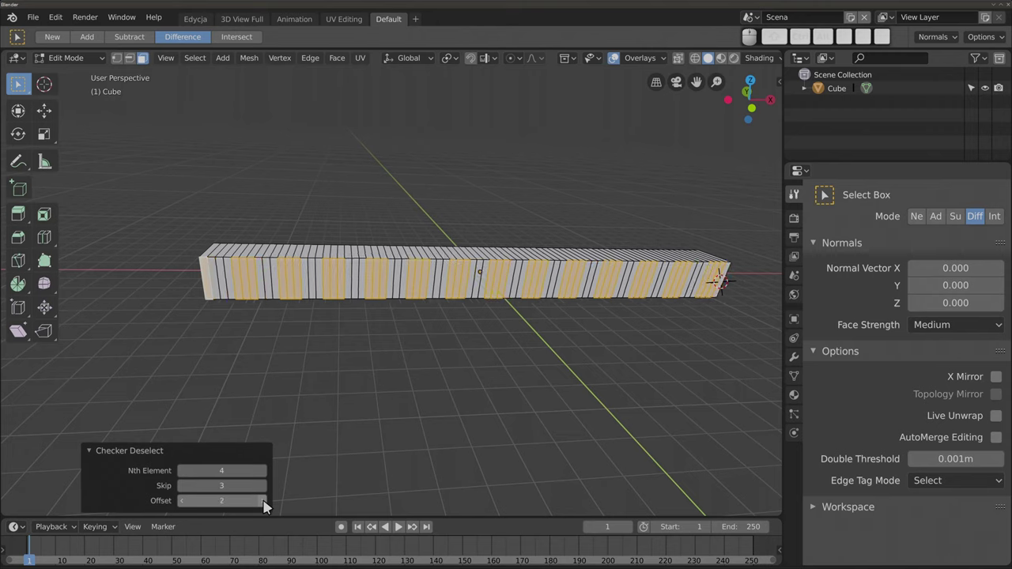
left_click(263, 501)
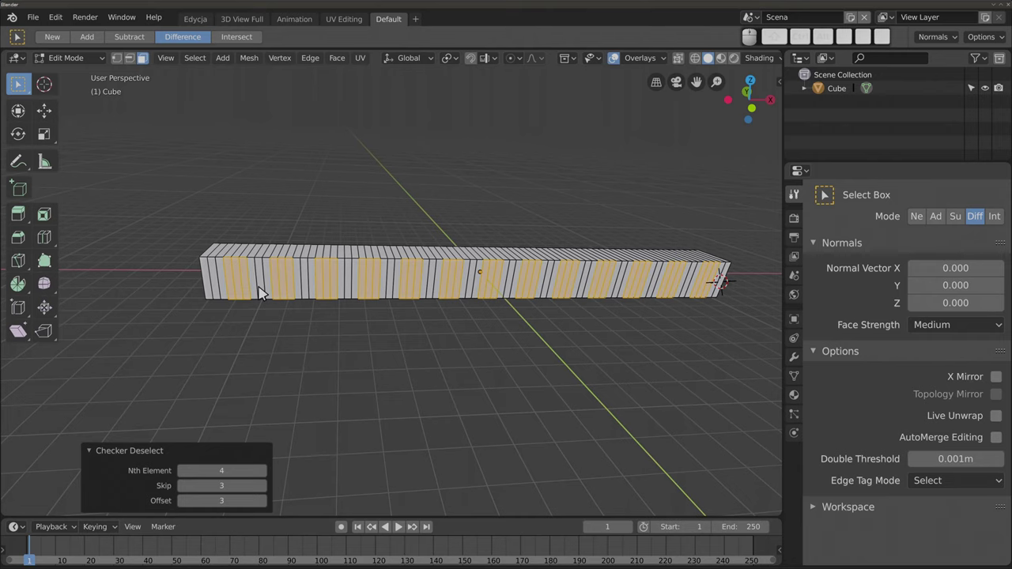
mouse_move(567, 309)
middle_mouse_down()
mouse_move(382, 348)
mouse_move(355, 376)
mouse_move(362, 253)
mouse_move(348, 259)
middle_mouse_up()
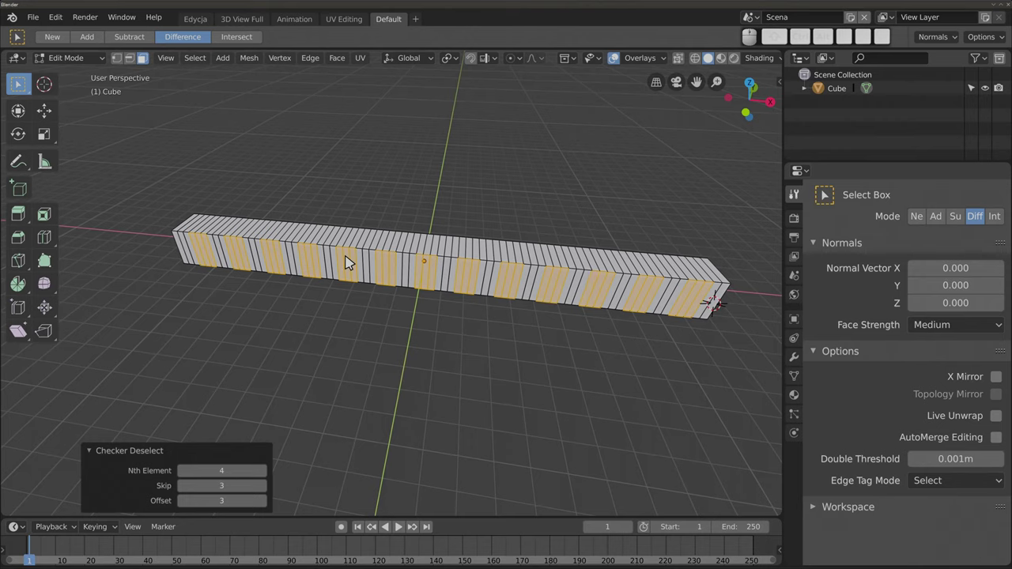
key("a")
key("Tab")
- Delete the beam and add a grid with 100 X and 100 Y subdivisions
key("x")
left_click(386, 269)
key("shift+a")
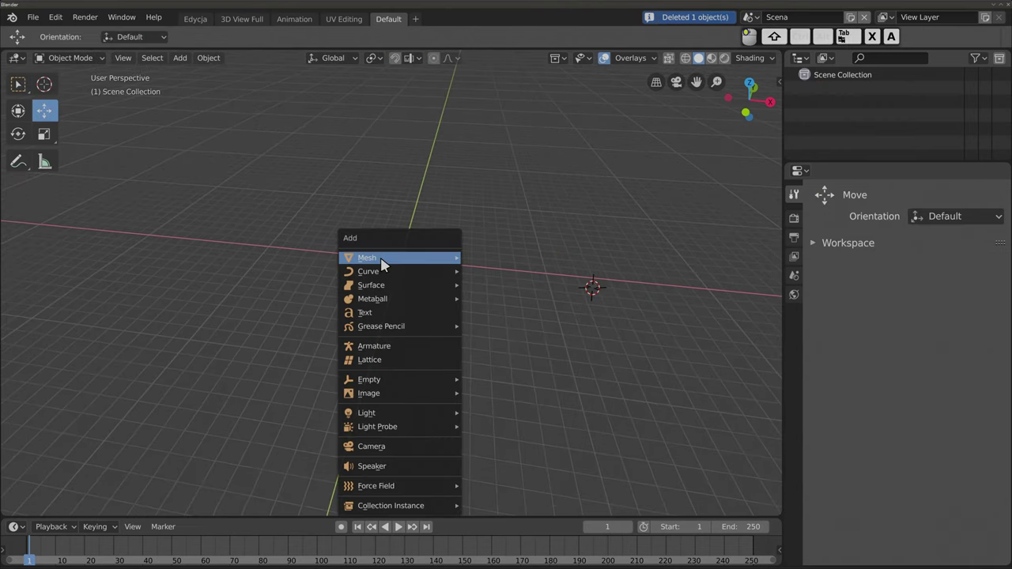
key("shift+a")
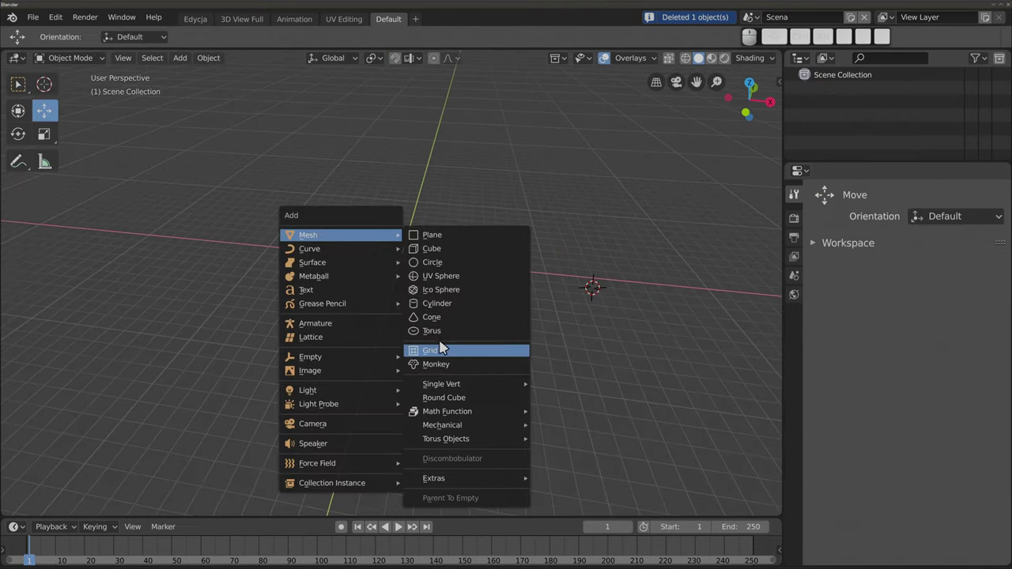
left_click(439, 350)
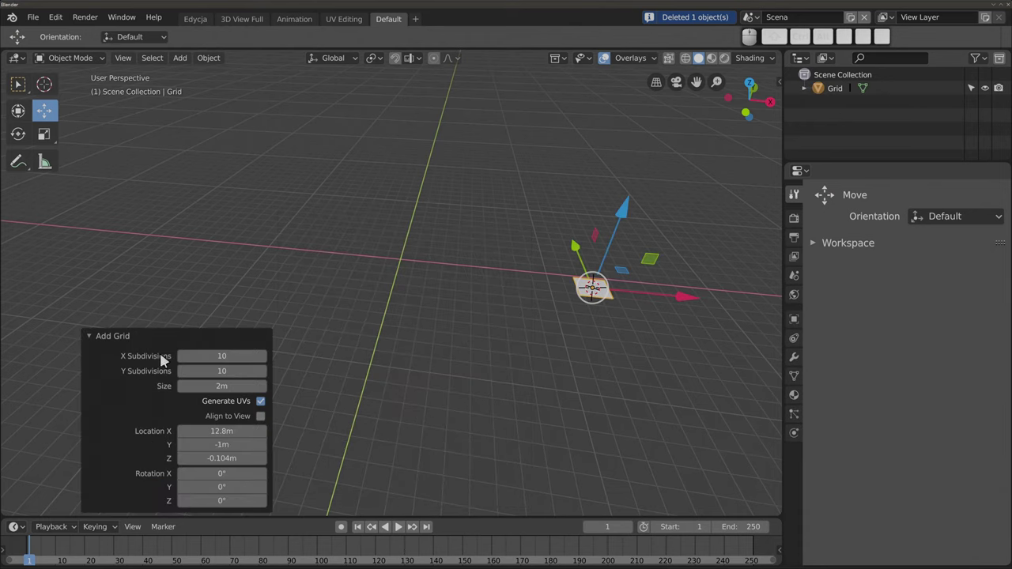
left_click(210, 356)
type("100")
key("Tab")
type("0")
key("Return")
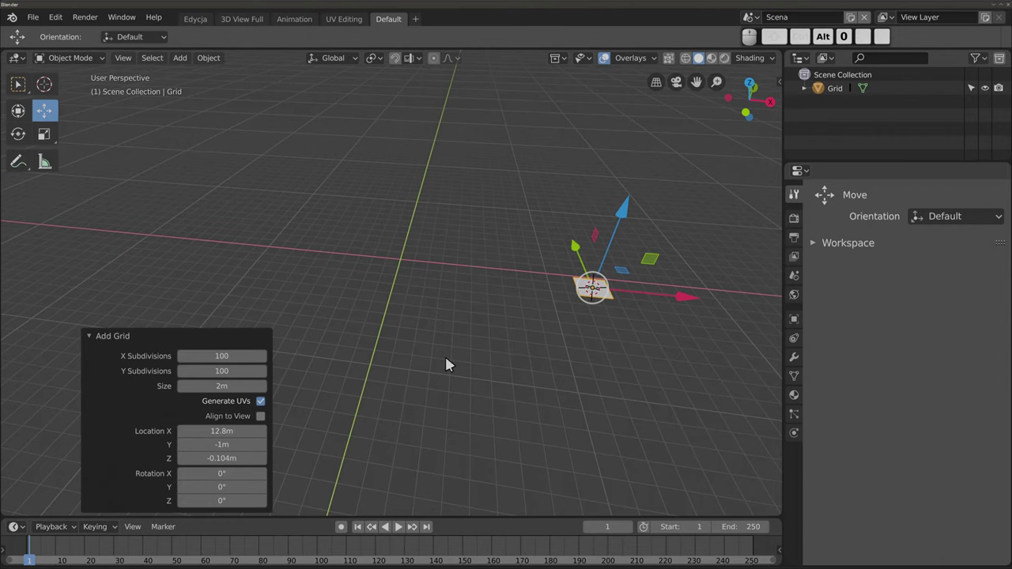
- Move the grid to the world origin, scale it to about 11, and enter Edit Mode
key("alt+g")
key("s")
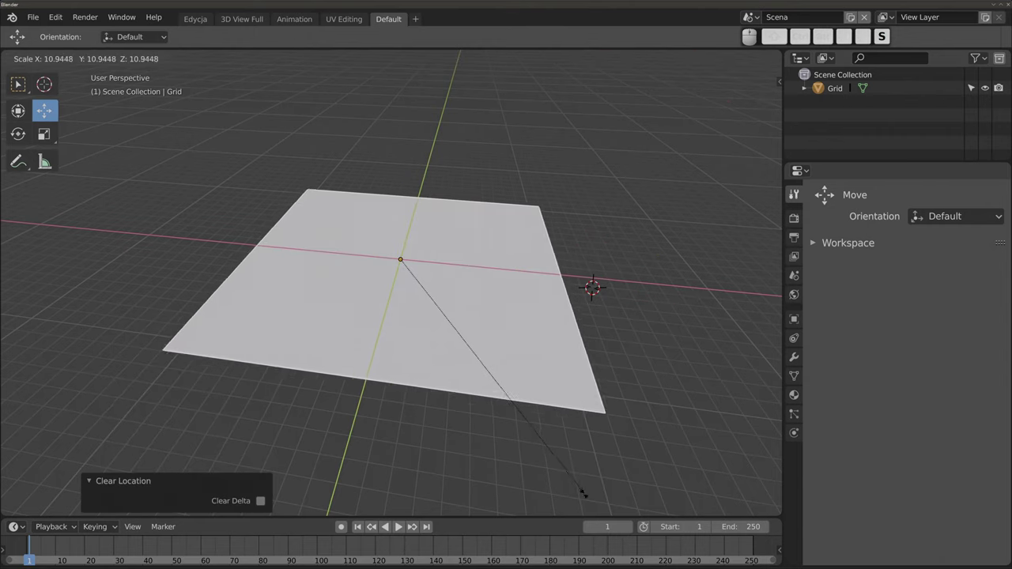
left_click(562, 480)
key("Tab")
key("w")
mouse_move(474, 316)
middle_mouse_down()
mouse_move(479, 344)
mouse_move(459, 344)
middle_mouse_up()
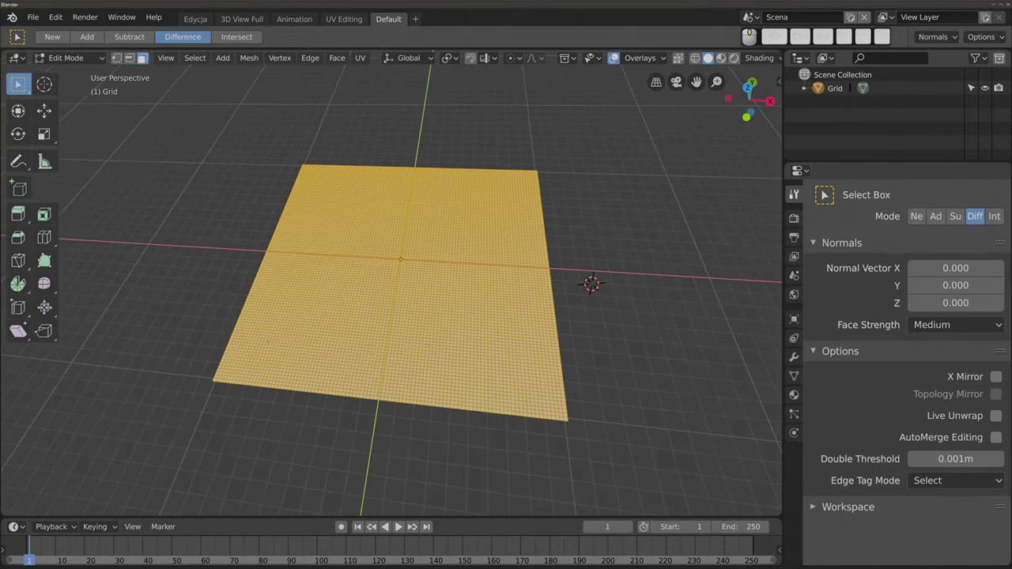
- Reselect the bottom-left face and frame the whole selected grid in view
scroll(420, 261, "up", 5)
scroll(419, 261, "up", 3)
scroll(419, 261, "up", 3)
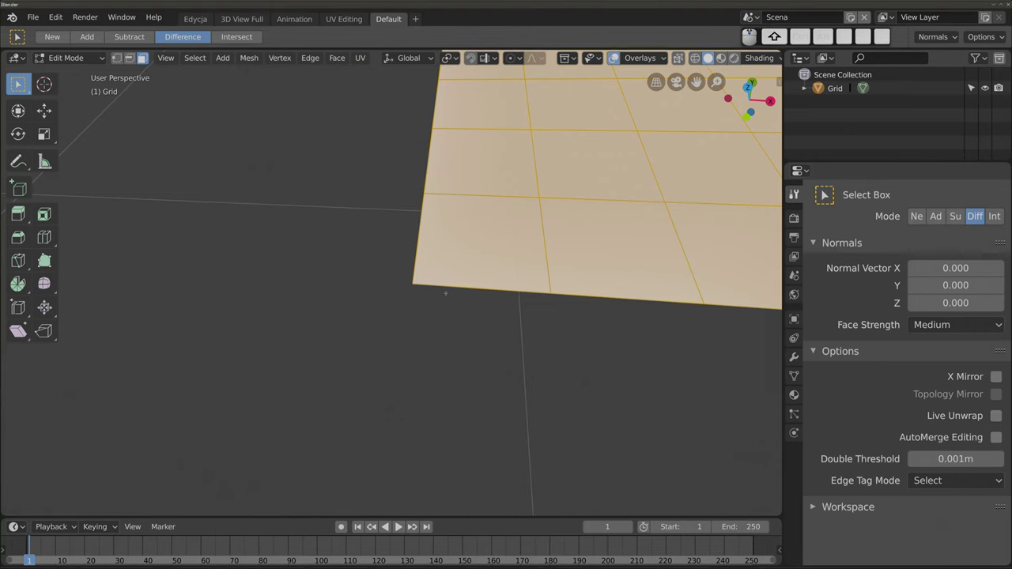
left_click(472, 232)
left_click(452, 237)
scroll(450, 244, "down", 3)
scroll(449, 251, "down", 2)
key("KP_Decimal")
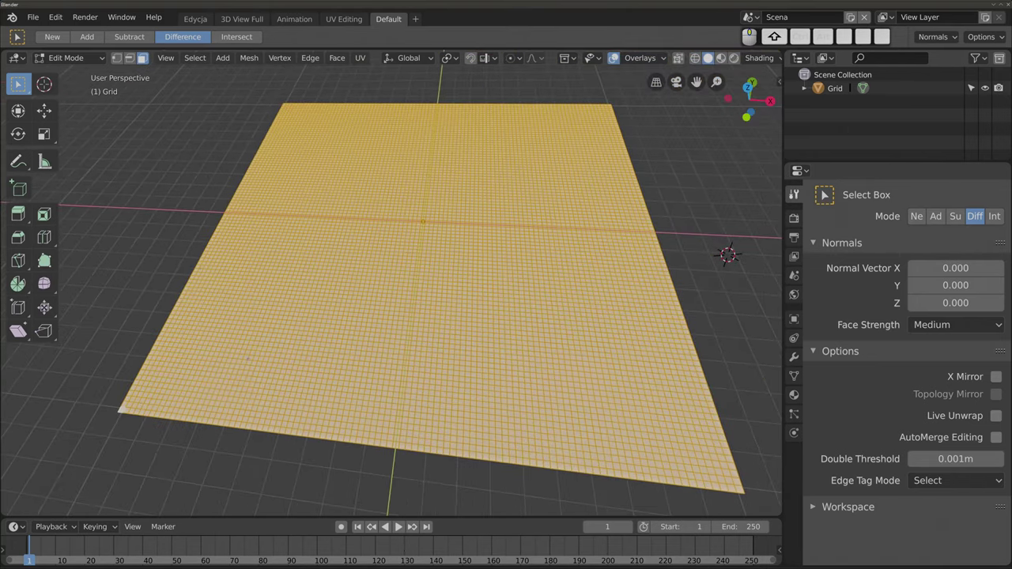
- Apply Checker Deselect to the grid with Offset 0 and Skip 1
left_click(199, 59)
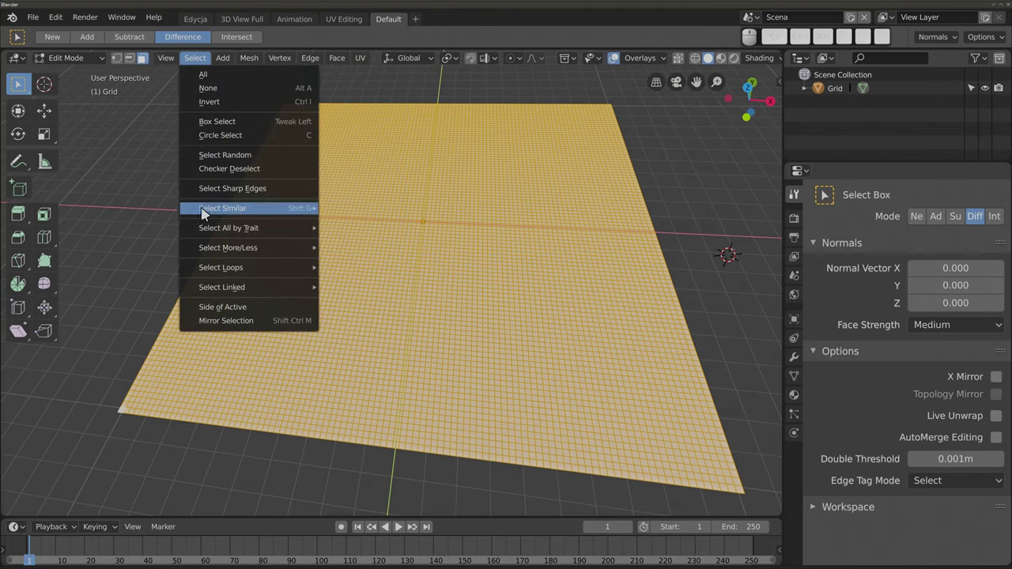
left_click(210, 170)
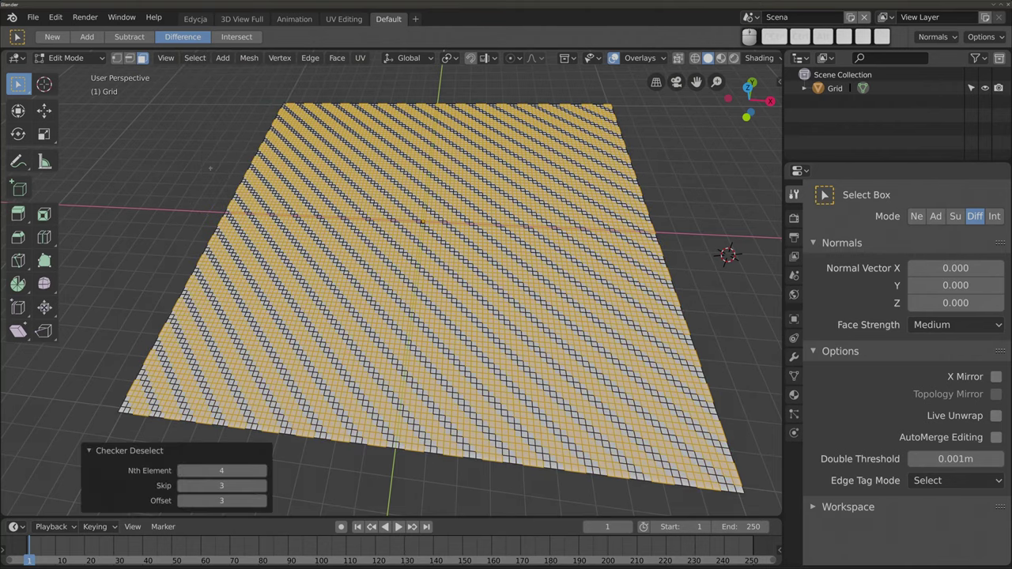
middle_click_drag(210, 167, 213, 135)
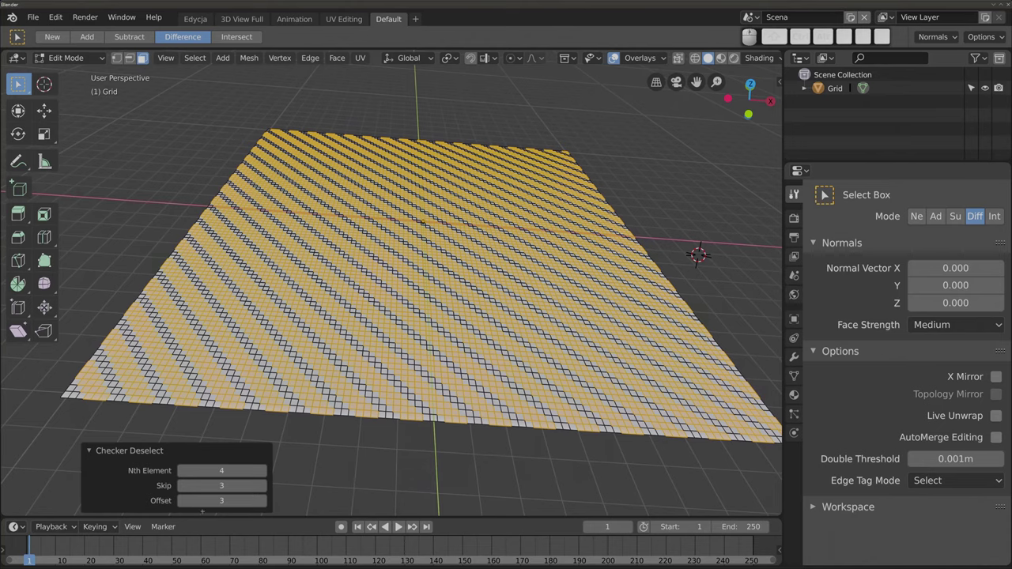
left_click(221, 501)
type("0")
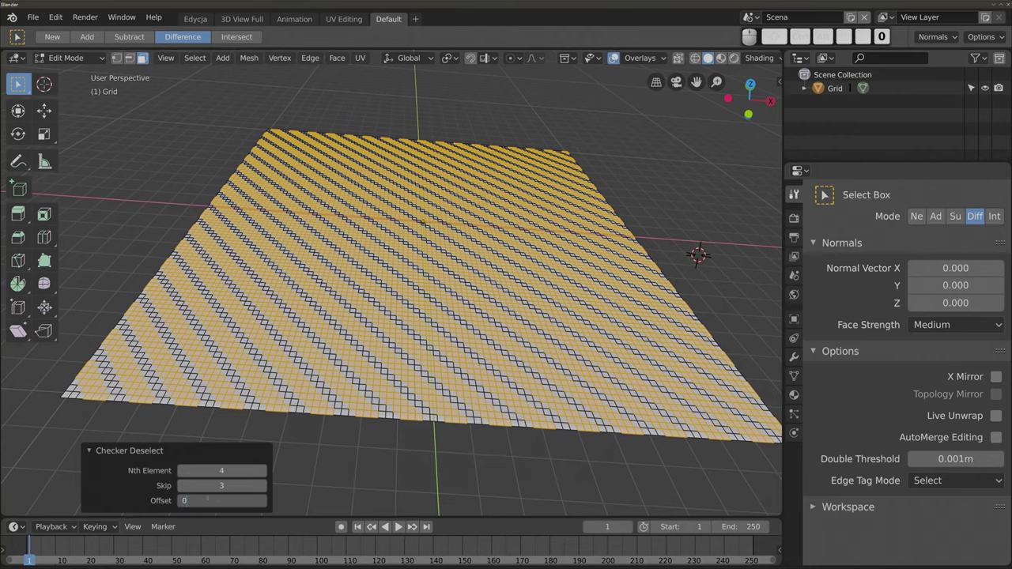
key("Return")
left_click(182, 486)
left_click(182, 485)
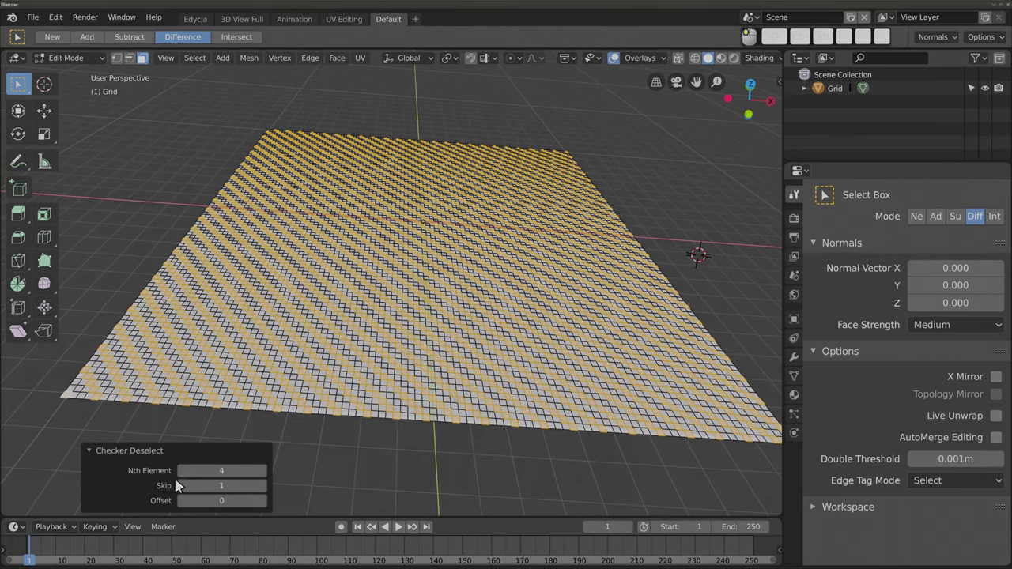
left_click(180, 472)
left_click(180, 472)
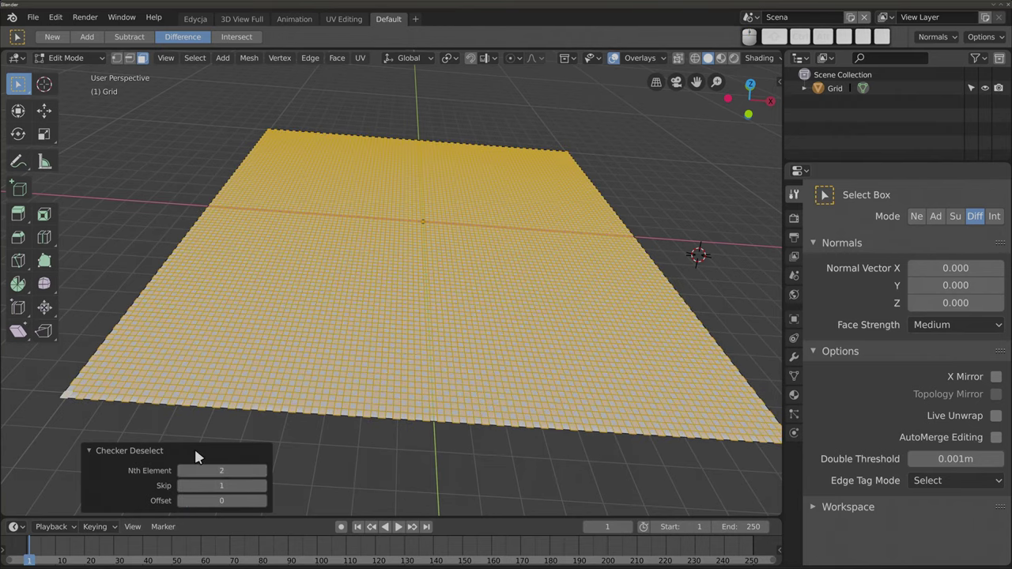
- Raise the checker Nth Element to 7, leaving diagonal stripes of selected faces
scroll(396, 277, "up", 1)
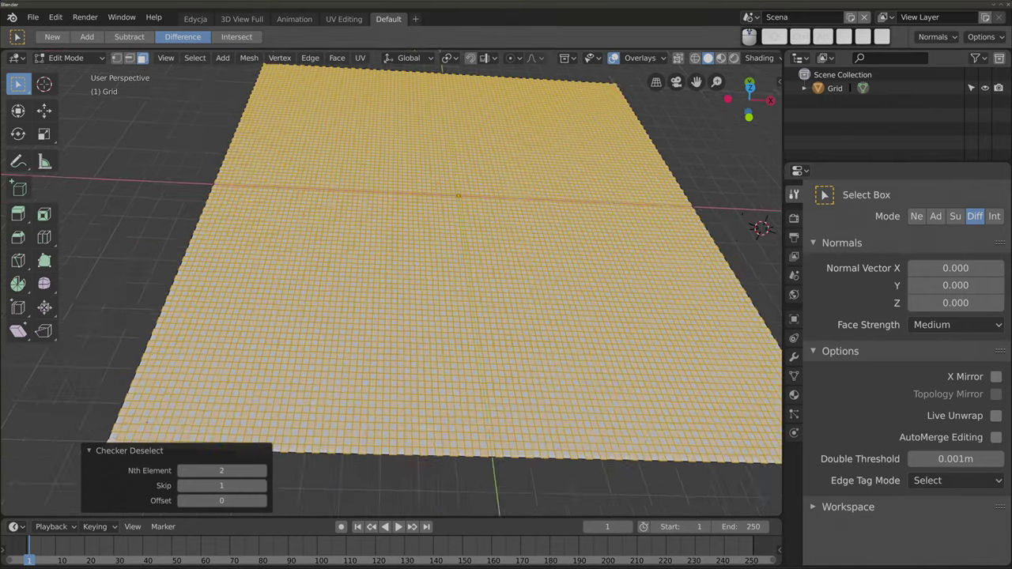
scroll(396, 276, "up", 4)
scroll(245, 381, "down", 2)
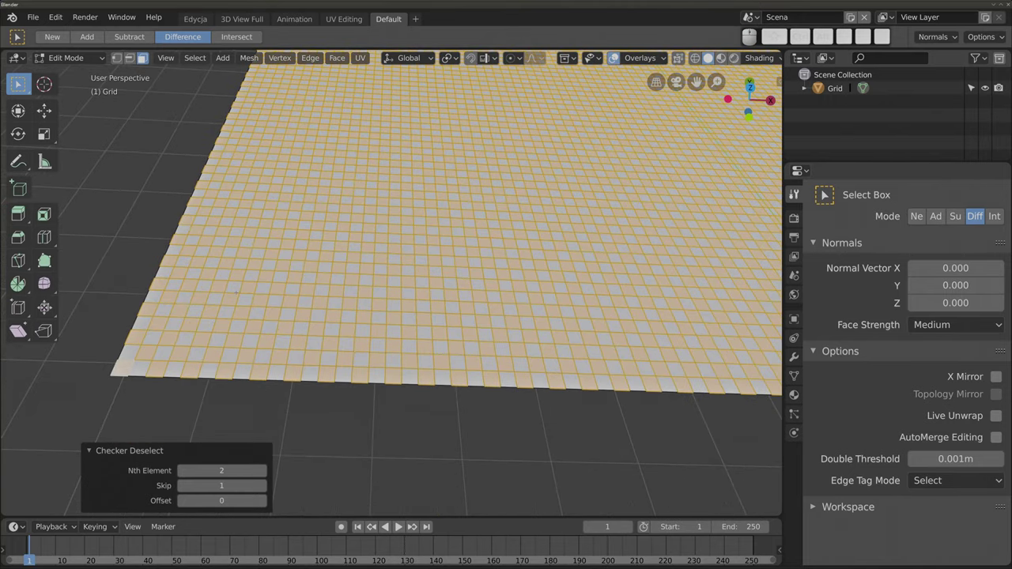
left_click(264, 471)
left_click(263, 472)
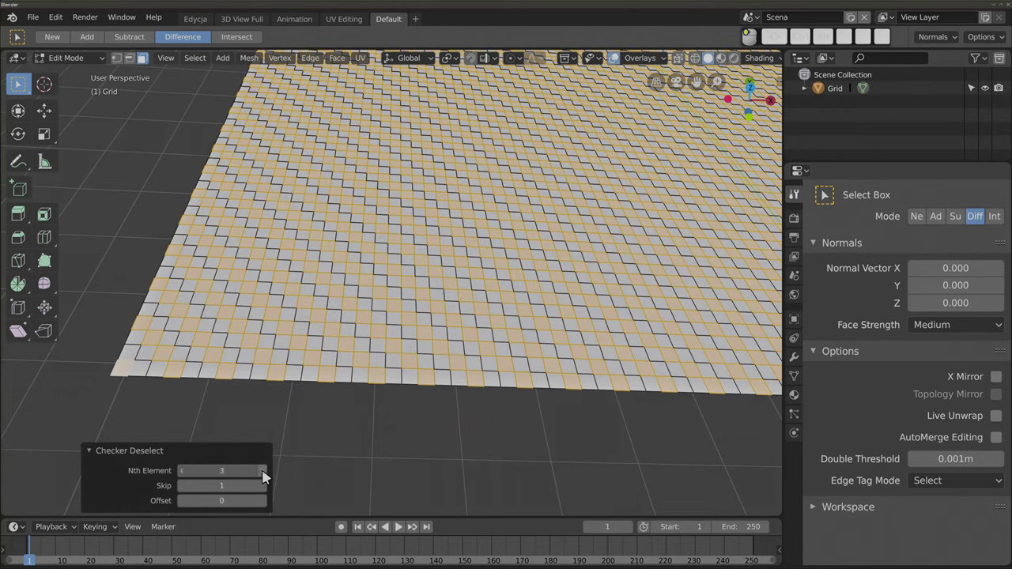
left_click(263, 472)
left_click(264, 471)
left_click(264, 472)
middle_click_drag(395, 277, 522, 221)
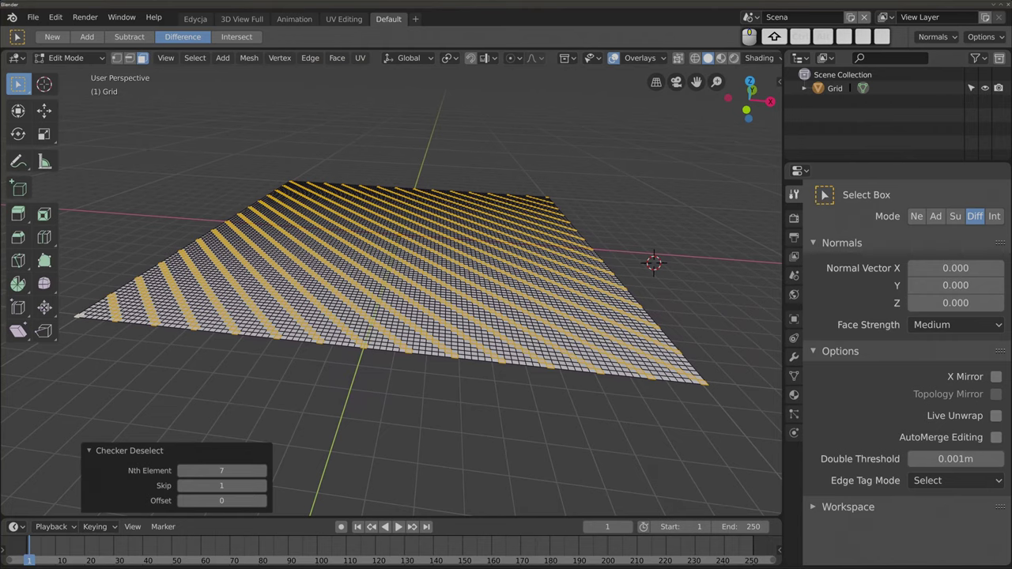
- Raise the stripes into zigzag ridges, view them in Object Mode, then undo to a flat grid
key("g")
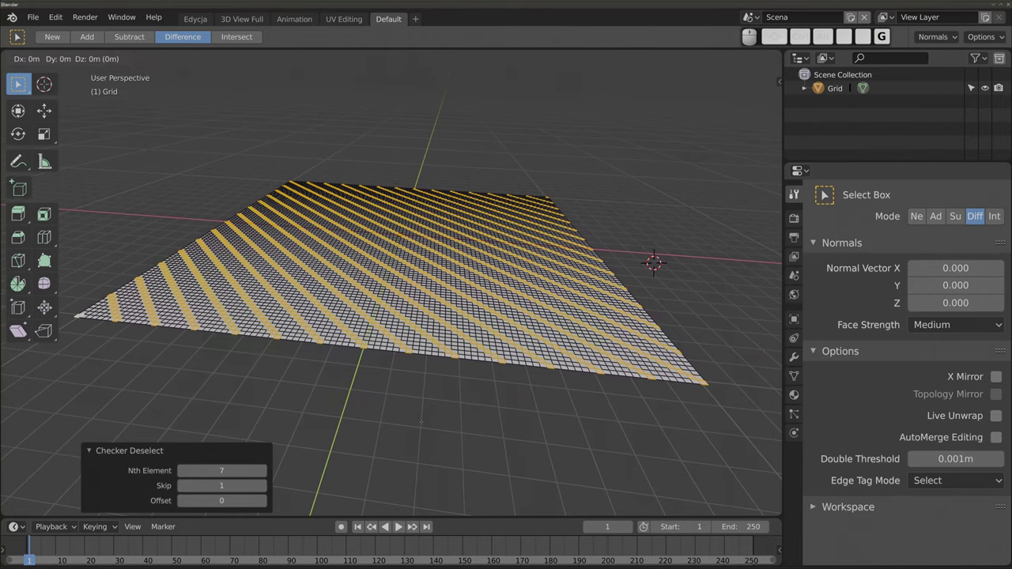
left_click(420, 412)
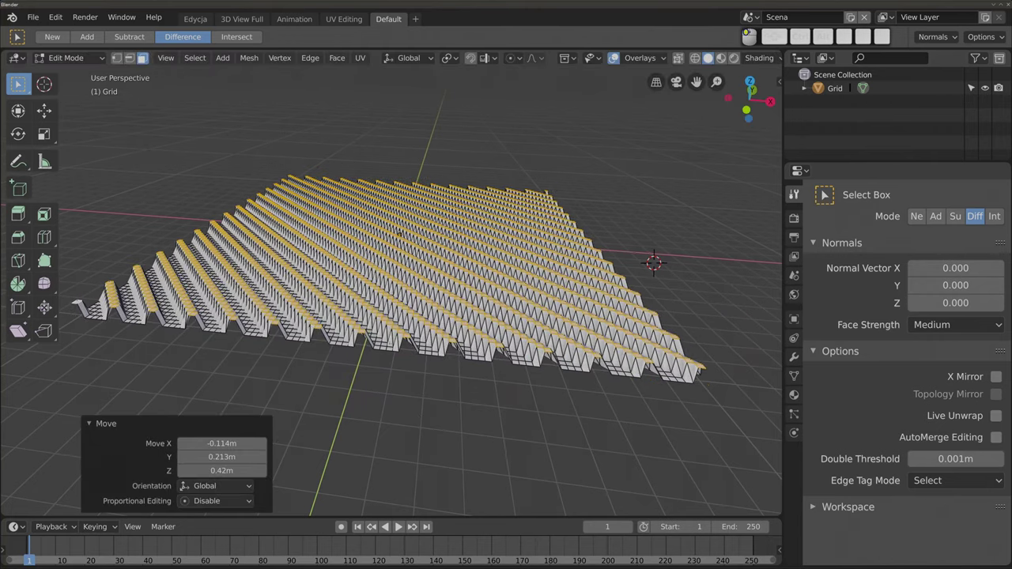
key("Tab")
mouse_move(355, 307)
middle_mouse_down()
mouse_move(322, 387)
mouse_move(380, 367)
mouse_move(375, 258)
mouse_move(384, 217)
mouse_move(390, 323)
middle_mouse_up()
mouse_move(362, 222)
middle_mouse_down()
mouse_move(324, 346)
mouse_move(323, 332)
middle_mouse_up()
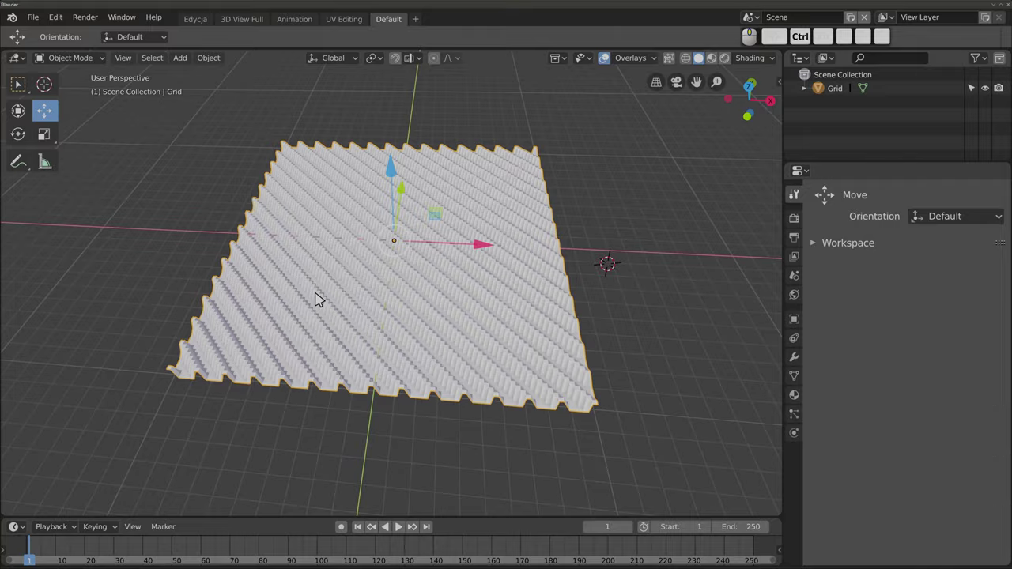
key("ctrl+z")
key("ctrl+z")
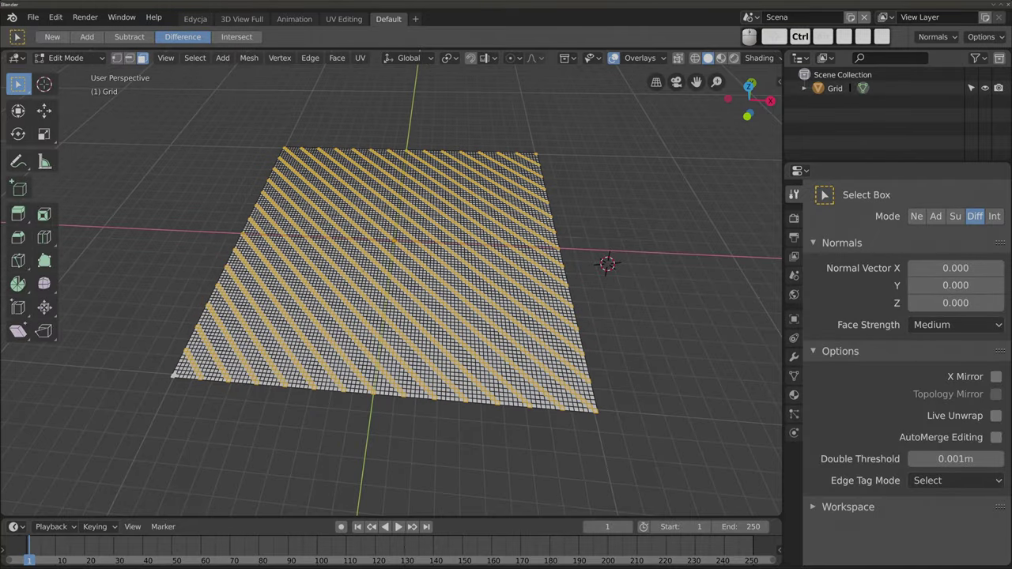
mouse_move(380, 332)
middle_mouse_down()
mouse_move(383, 304)
mouse_move(384, 340)
middle_mouse_up()
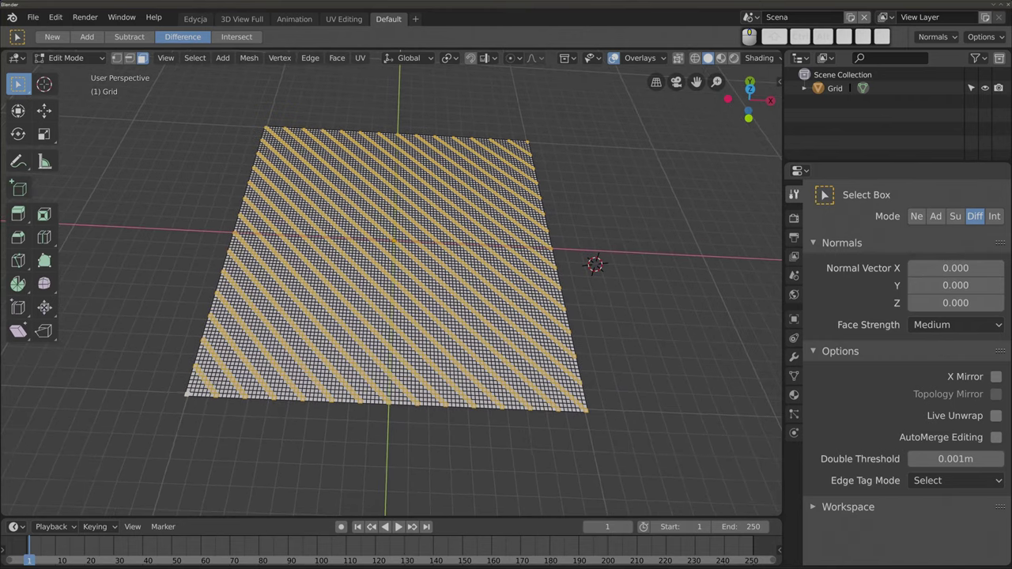
- Clear the selection and fill-select a rectangular block of faces between two picked faces
key("alt+a")
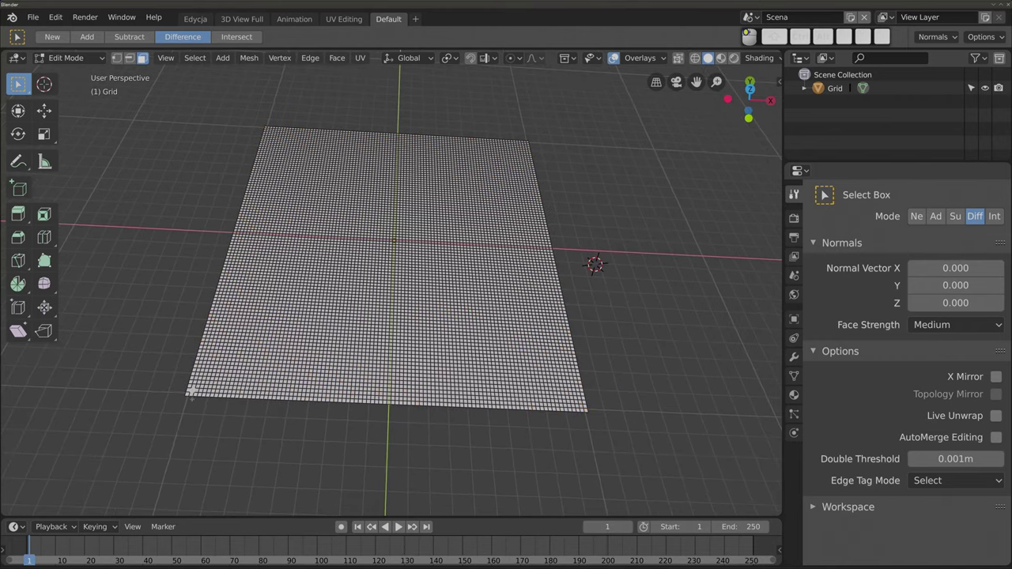
scroll(392, 284, "up", 3)
scroll(391, 285, "up", 3)
key("ctrl")
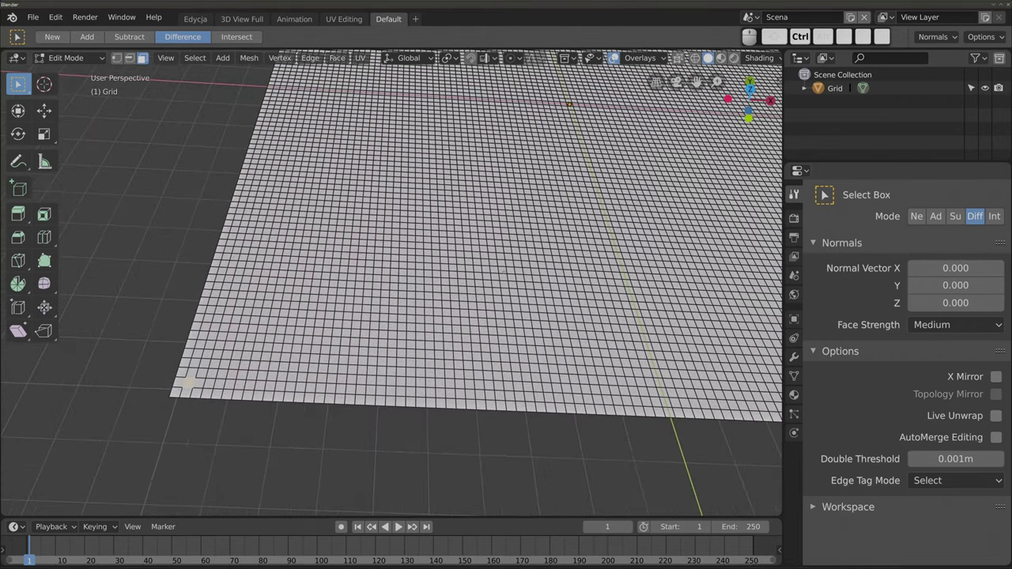
left_click(503, 271, "ctrl")
key("ctrl+z")
left_click(554, 247, "ctrl+shift")
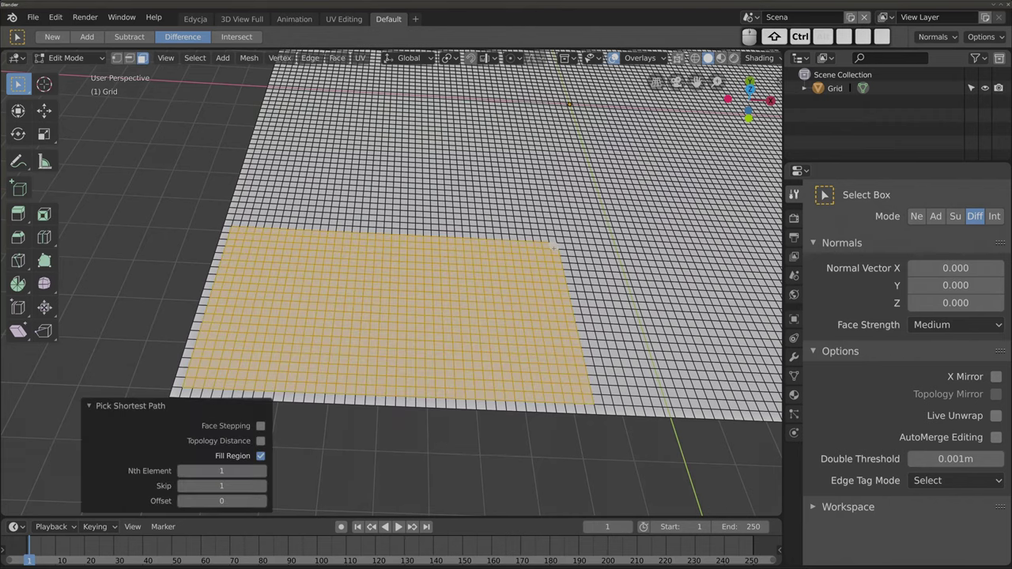
mouse_move(554, 246)
middle_mouse_down("shift")
mouse_move(547, 215)
mouse_move(569, 184)
middle_mouse_up("shift")
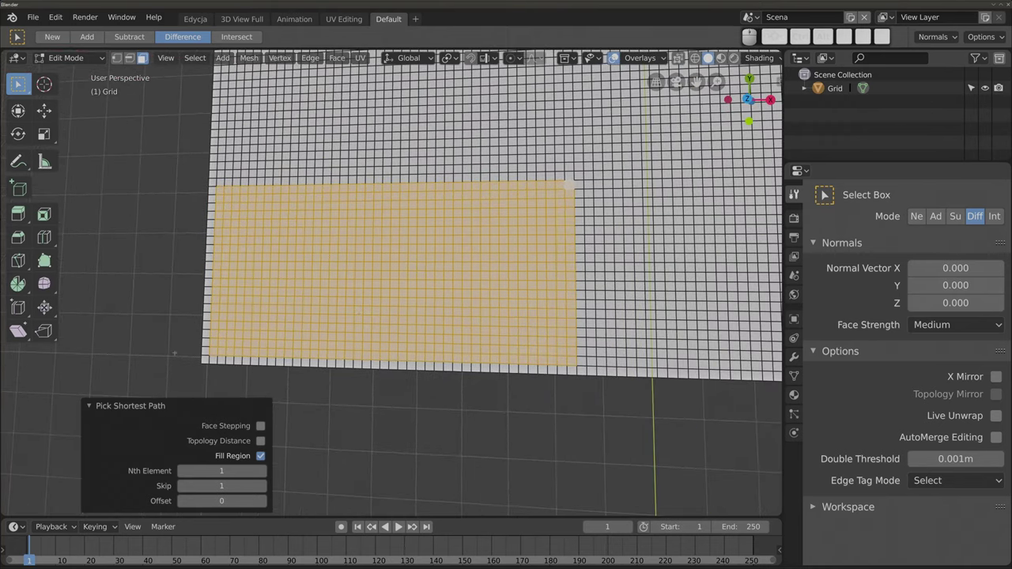
- Select two more rectangular face blocks, then deselect all and pick a single starting face
left_click(196, 58)
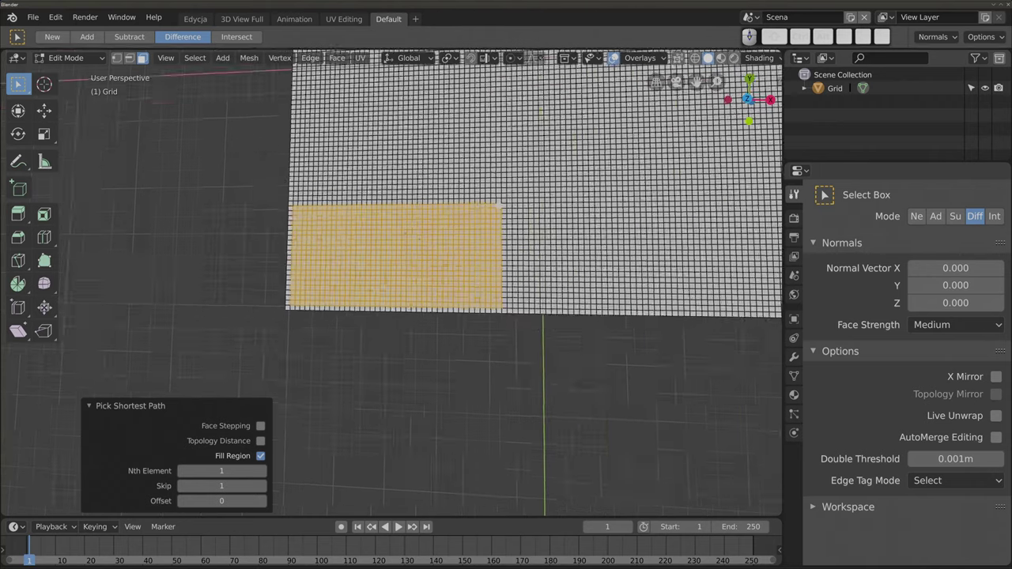
middle_click_drag(498, 187, 499, 261)
key("b")
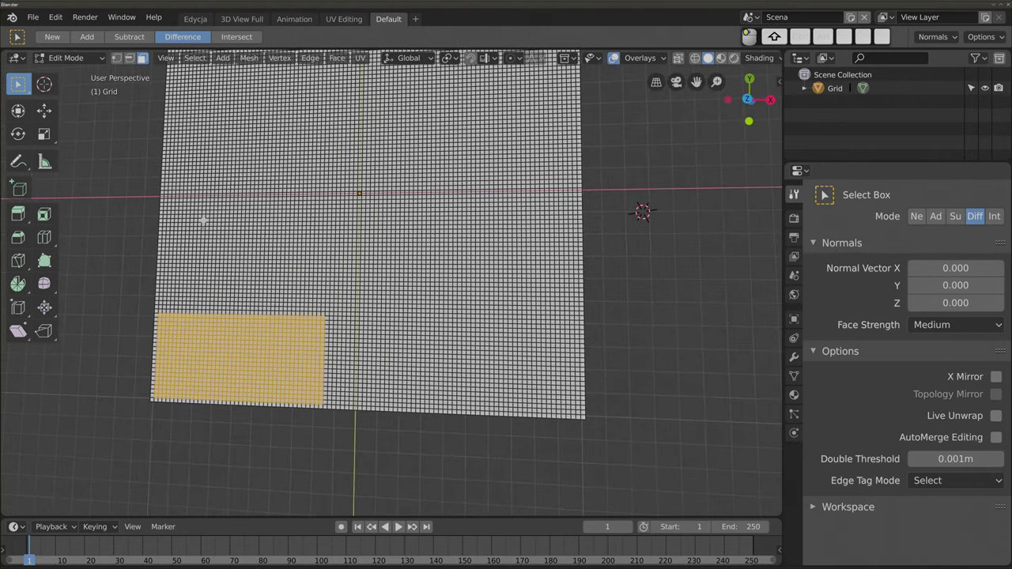
key("ctrl")
left_click(349, 289, "ctrl+shift")
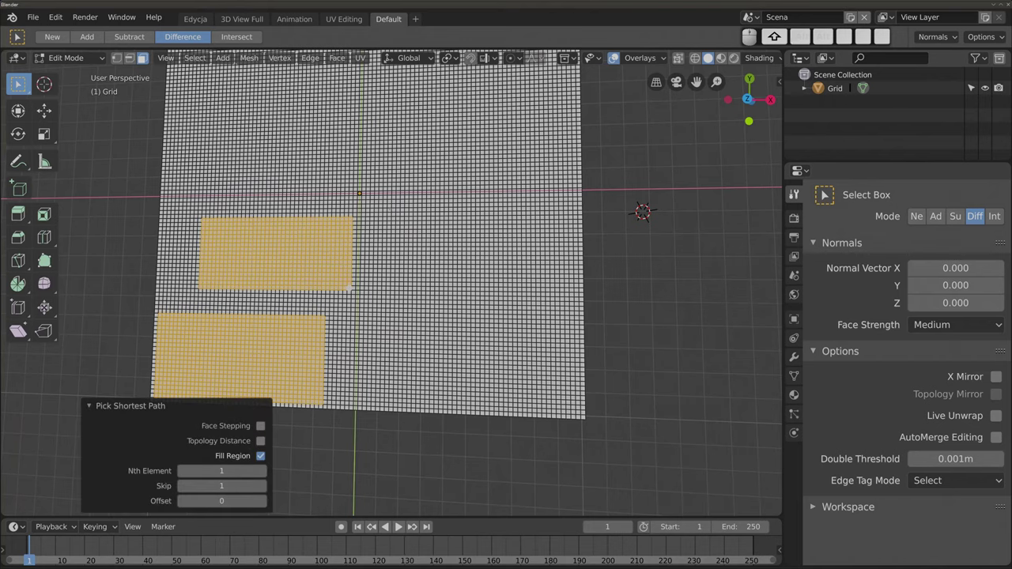
key("b")
left_click(543, 244, "ctrl+shift")
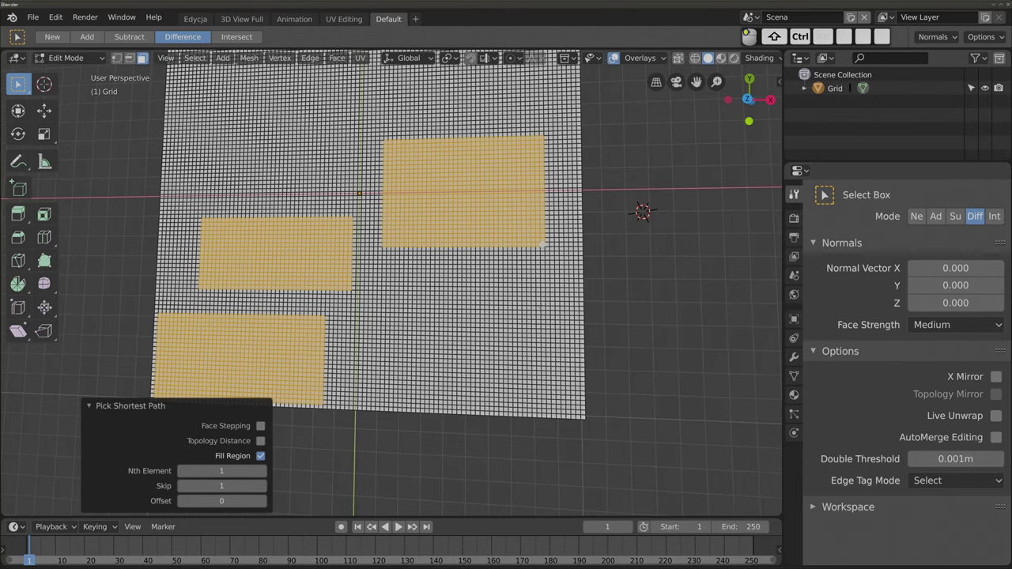
middle_click_drag(475, 317, 474, 269)
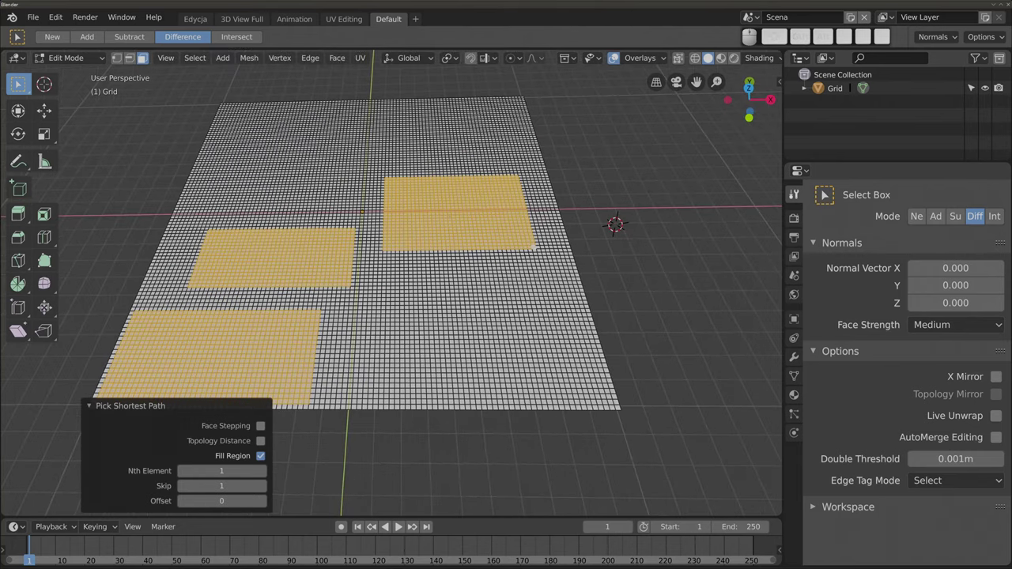
key("alt+a")
left_click(537, 275)
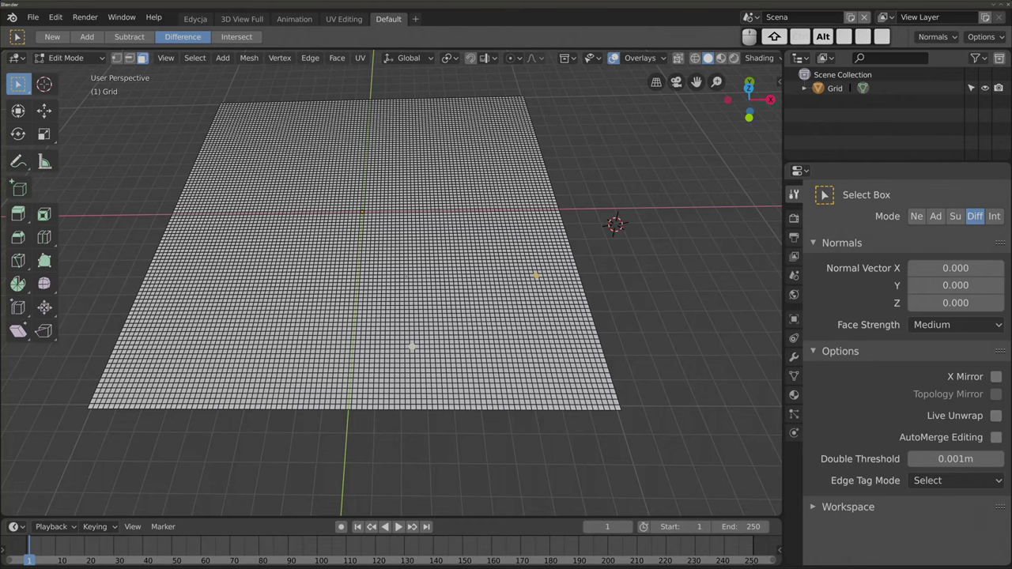
- Fill-select a face block, then disable Fill Region and switch to vertex select mode
left_click(490, 296, "ctrl+shift")
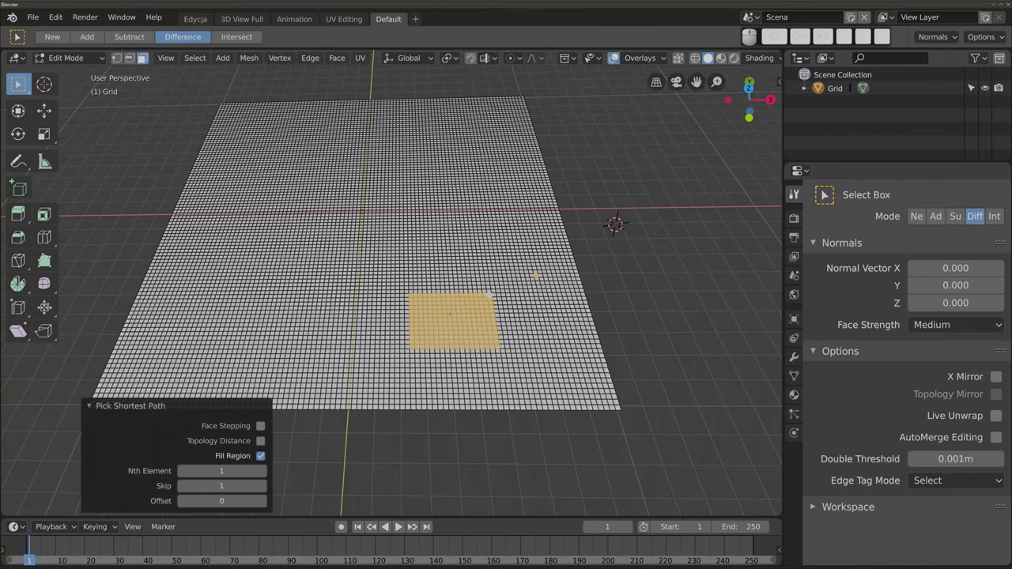
mouse_move(462, 324)
middle_mouse_down("shift")
mouse_move(407, 300)
mouse_move(439, 331)
middle_mouse_up("shift")
scroll(407, 301, "up", 2)
scroll(407, 301, "up", 1)
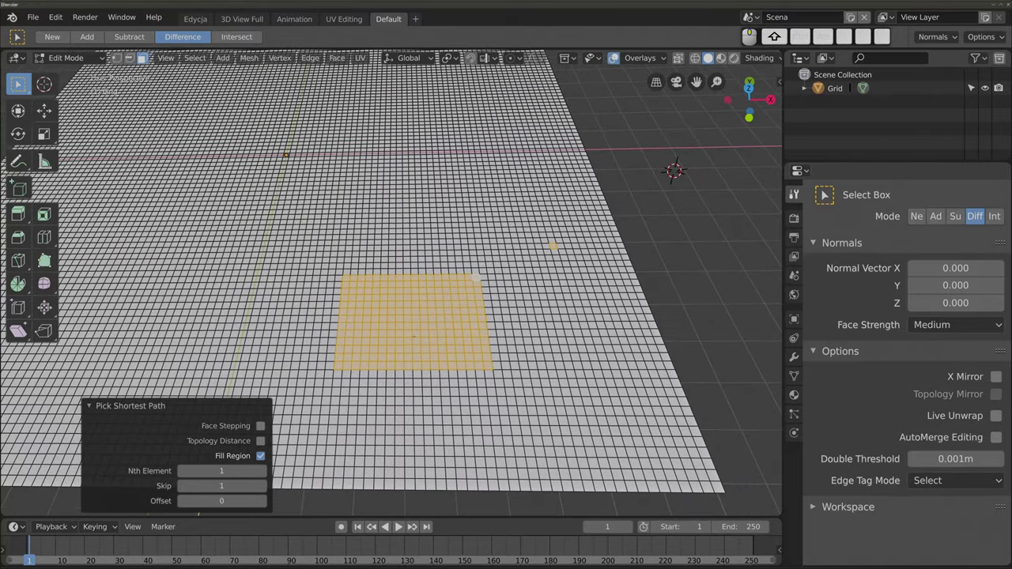
left_click(261, 457)
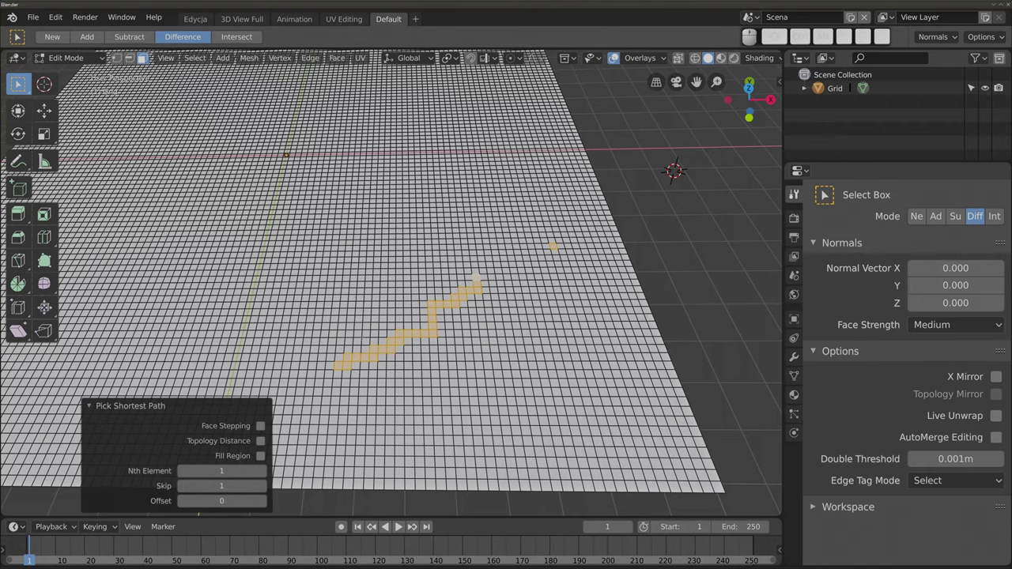
left_click(117, 58)
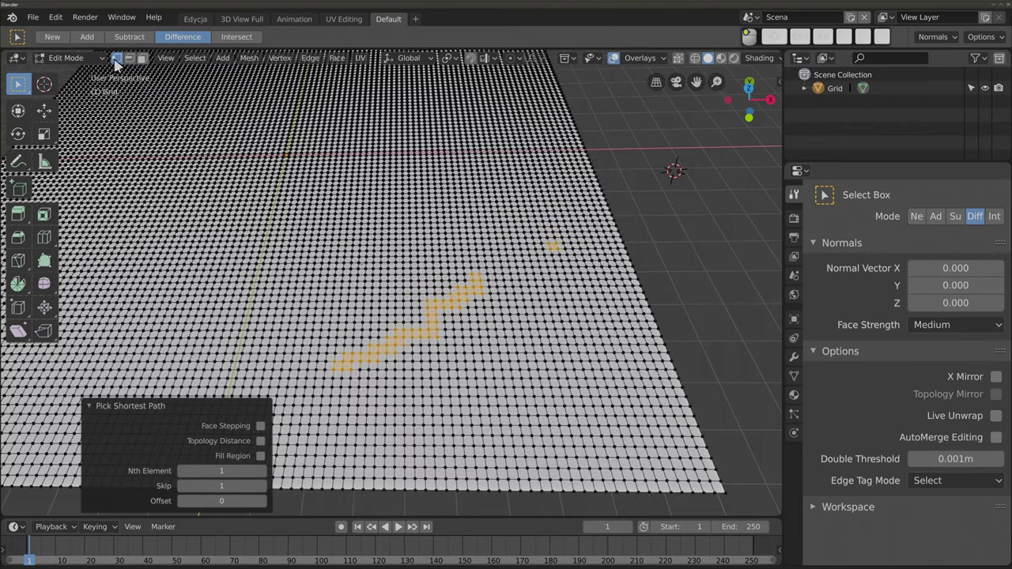
middle_click_drag(395, 317, 332, 221, "shift")
- Add an ico sphere beside the grid plane and scale it up
key("Tab")
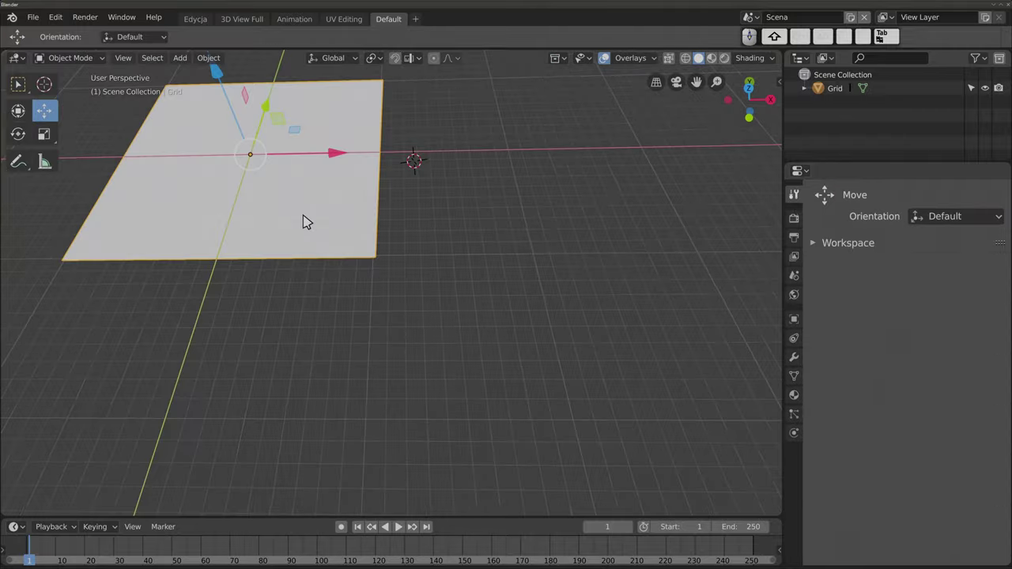
key("shift+a")
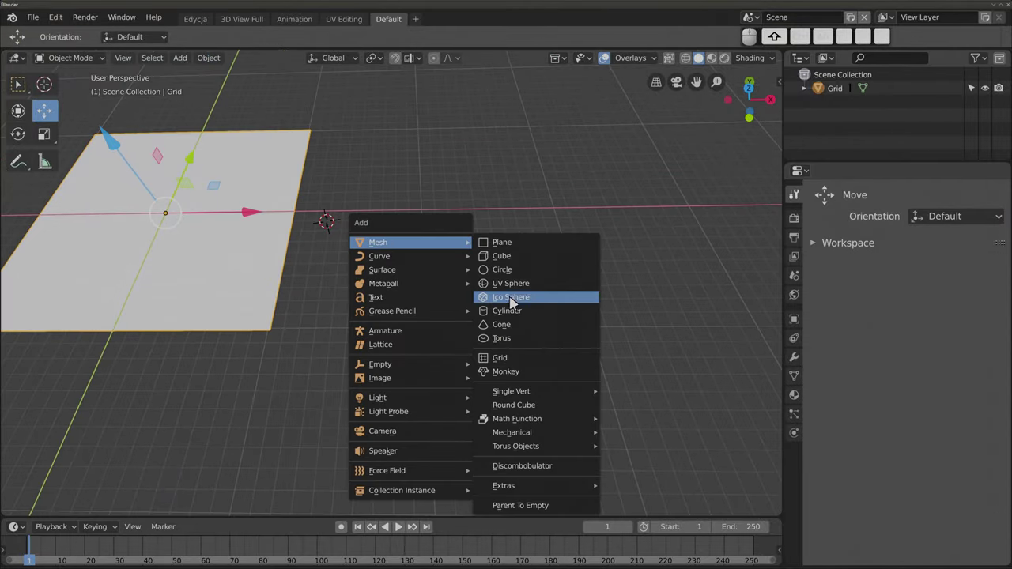
left_click(523, 298)
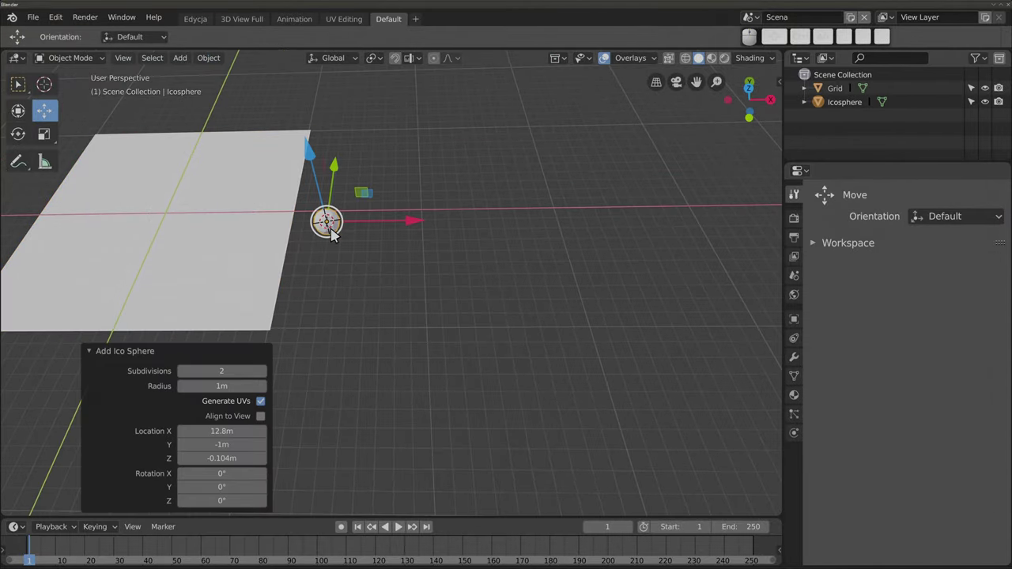
key("g")
left_click(502, 280)
key("s")
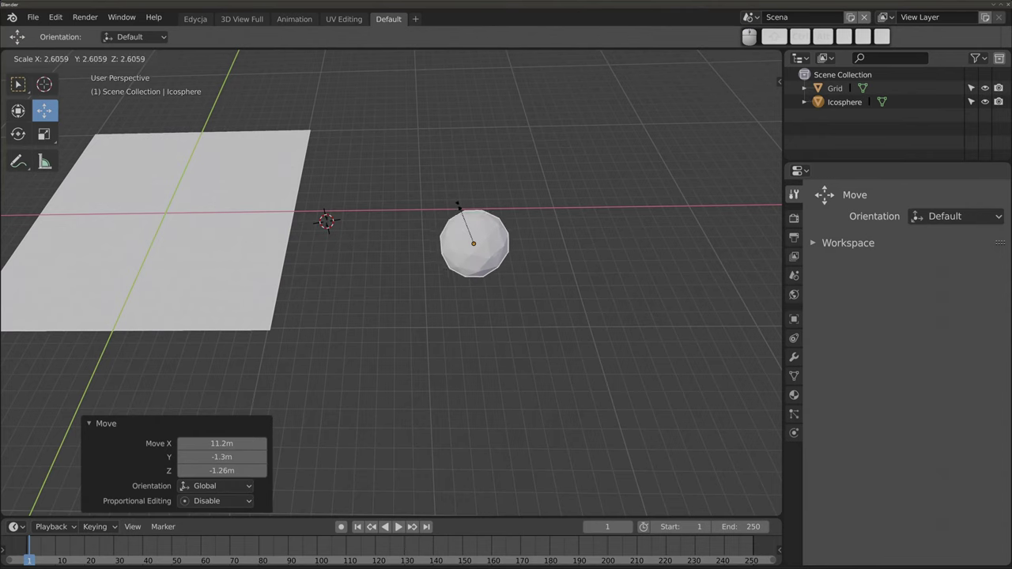
left_click(398, 155)
- Subdivide the ico sphere once and round it with To Sphere at factor 1
key("Tab")
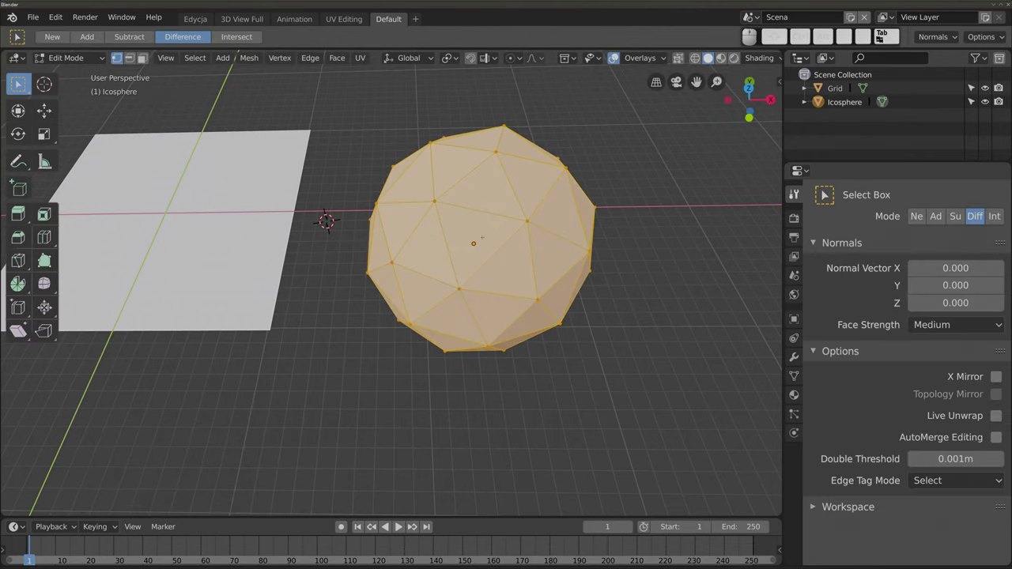
scroll(485, 235, "up", 1)
key("w")
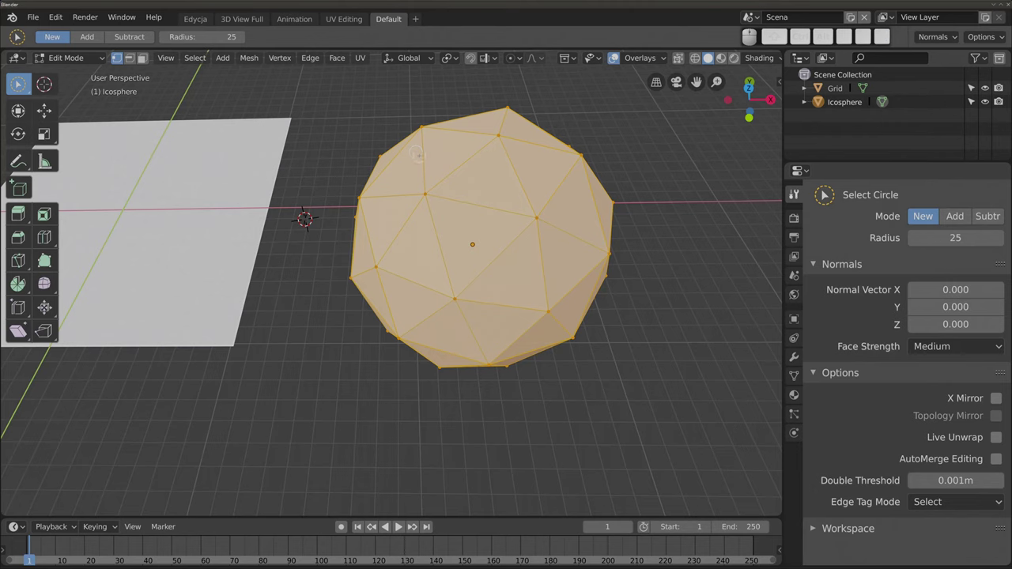
right_click(374, 166)
left_click(360, 188)
key("shift+r")
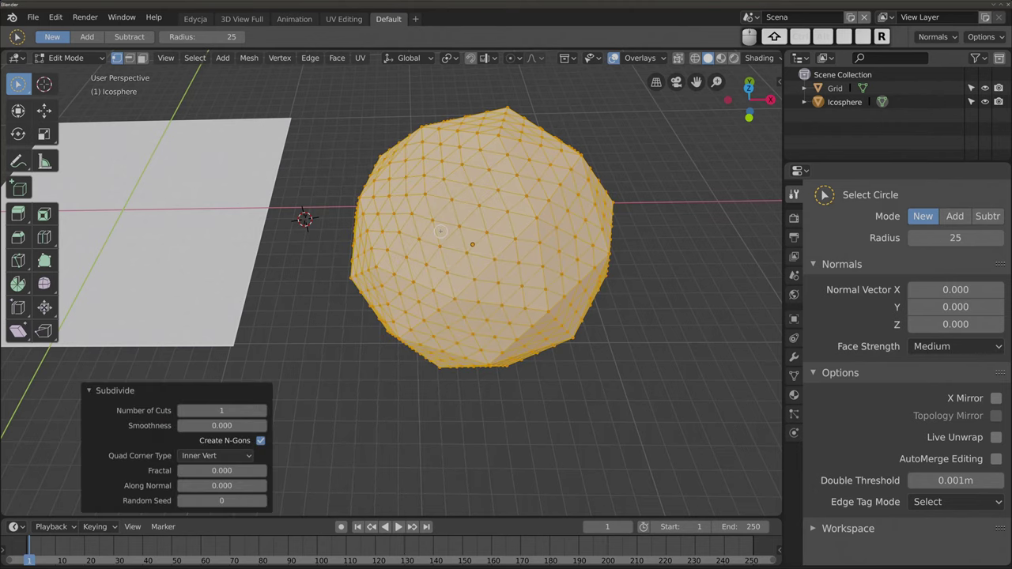
key("shift+alt+s")
key("1")
key("Return")
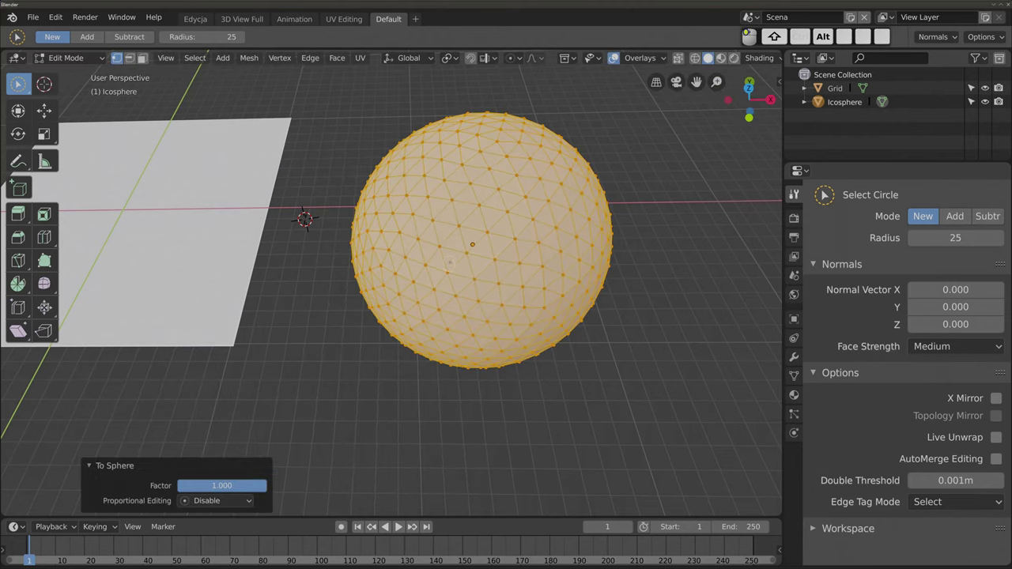
key("w")
key("w")
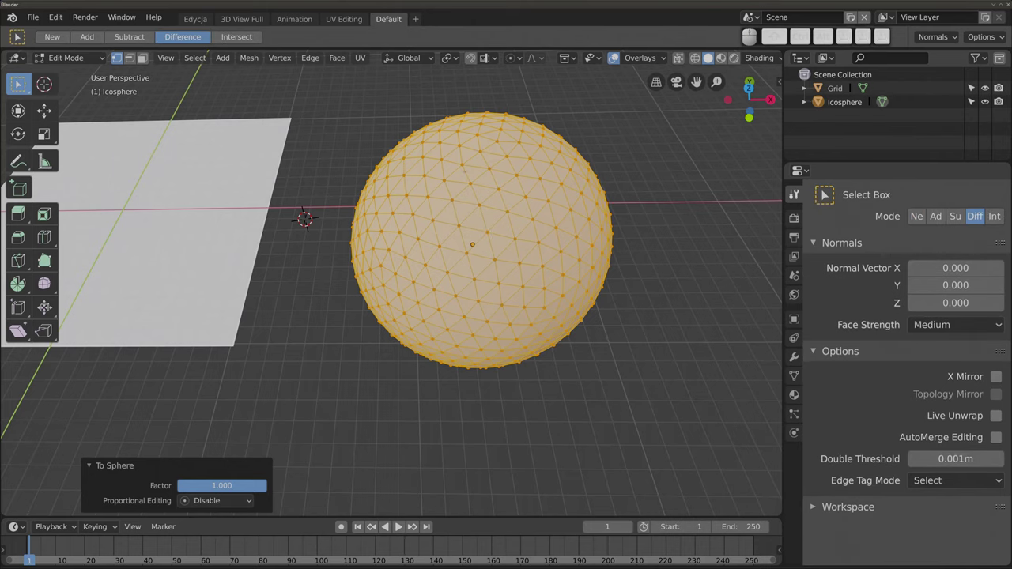
- Pick a starting vertex and shortest-path around a front patch back to it, closing the ring
left_click(445, 181)
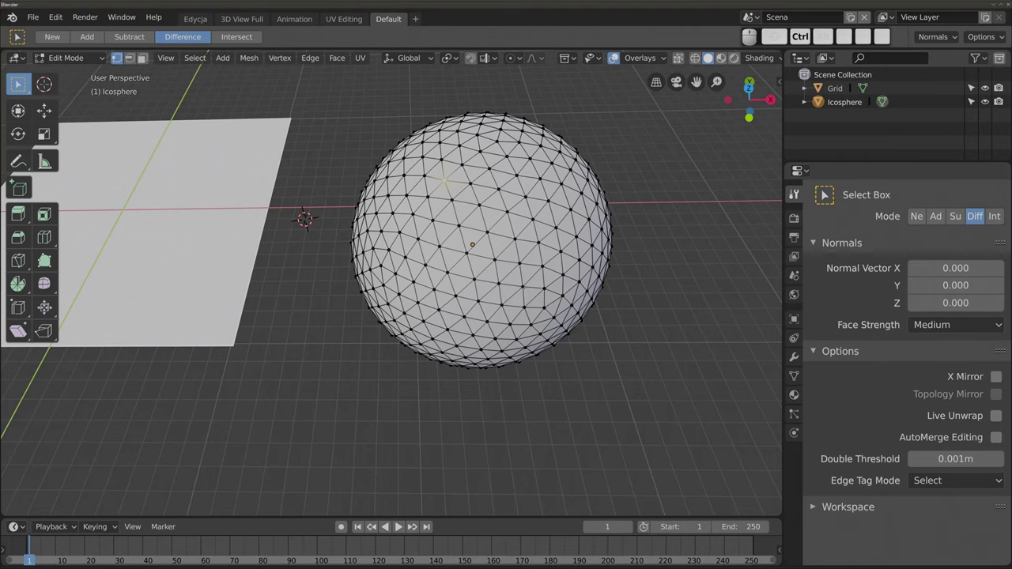
left_click(522, 286, "ctrl")
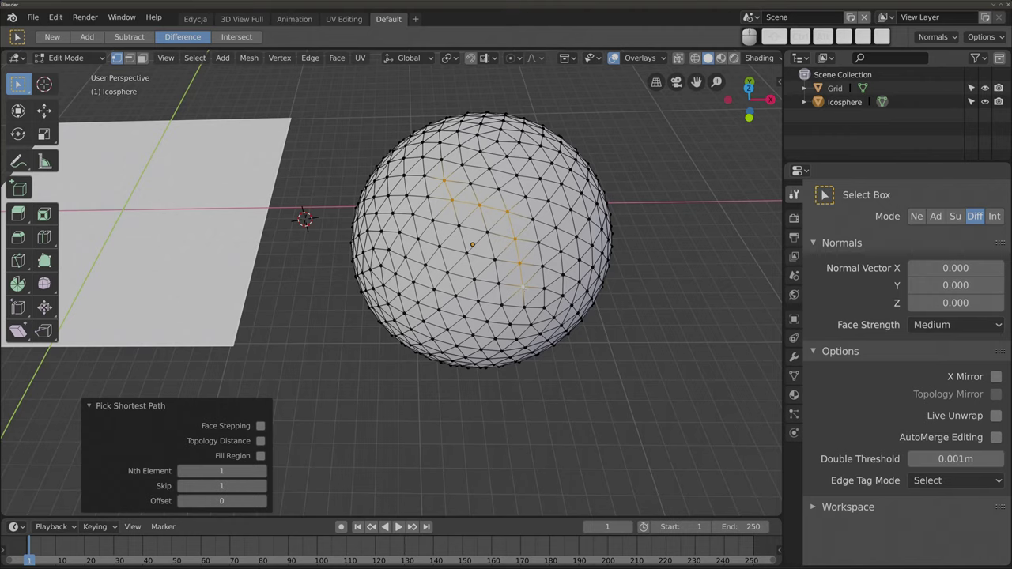
left_click(400, 292, "ctrl")
left_click(379, 211, "ctrl")
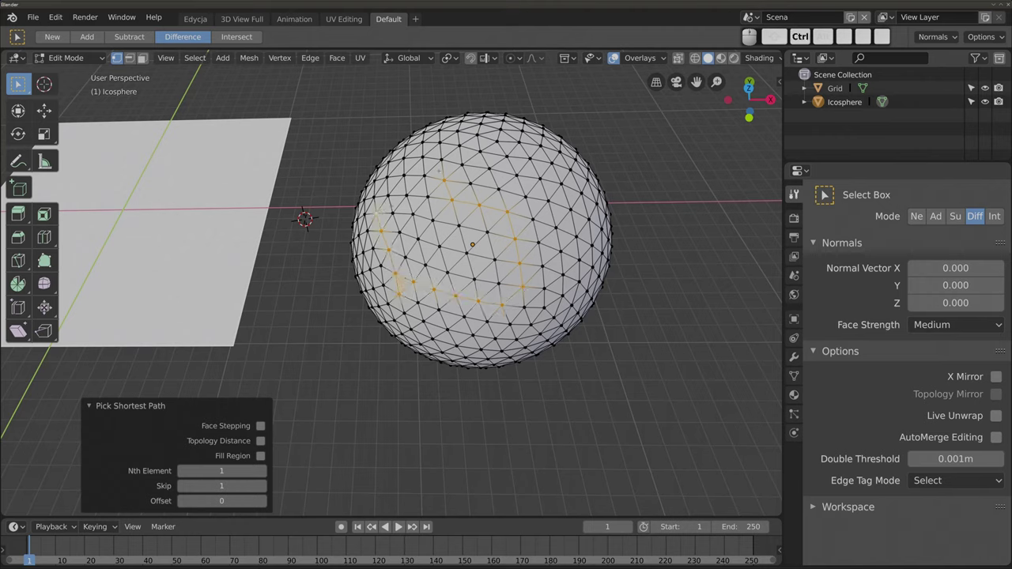
left_click(443, 181, "ctrl")
mouse_move(443, 182)
middle_mouse_down()
mouse_move(481, 210)
mouse_move(506, 207)
middle_mouse_up()
scroll(481, 211, "down", 4)
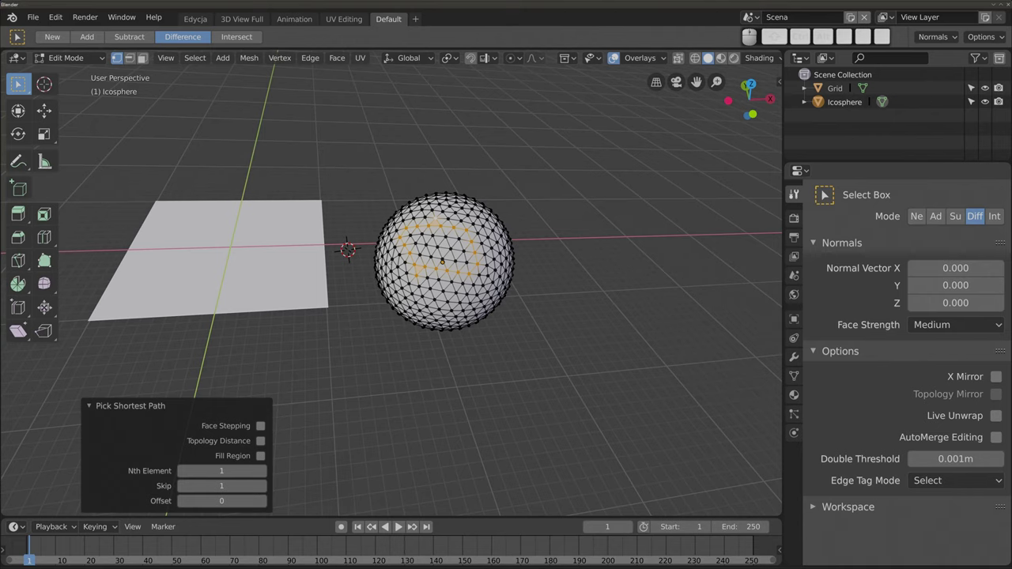
left_click(197, 61)
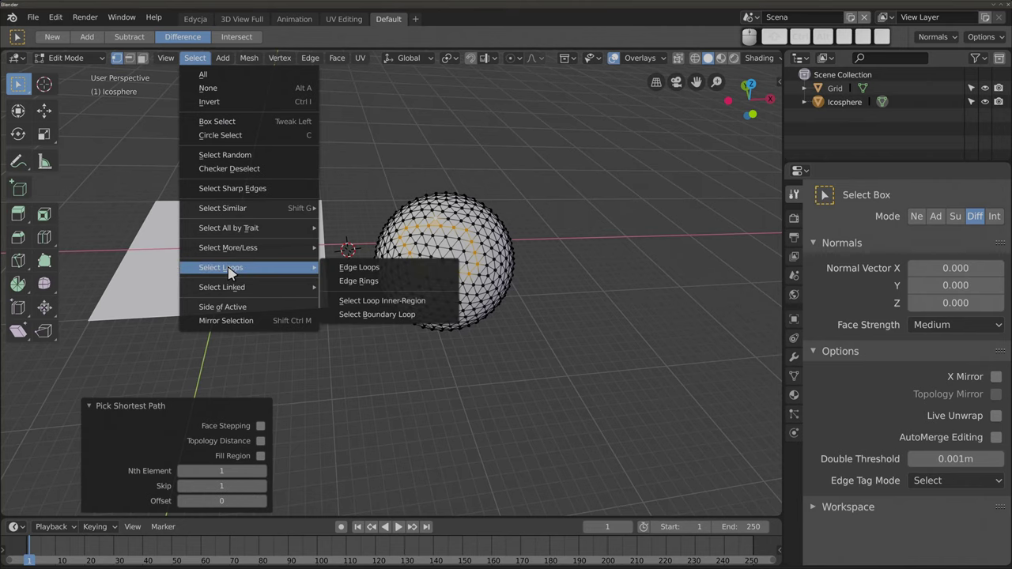
- Fill the ring with Select Loop Inner-Region, inspect it, then deselect all and return to Object Mode
left_click(431, 307)
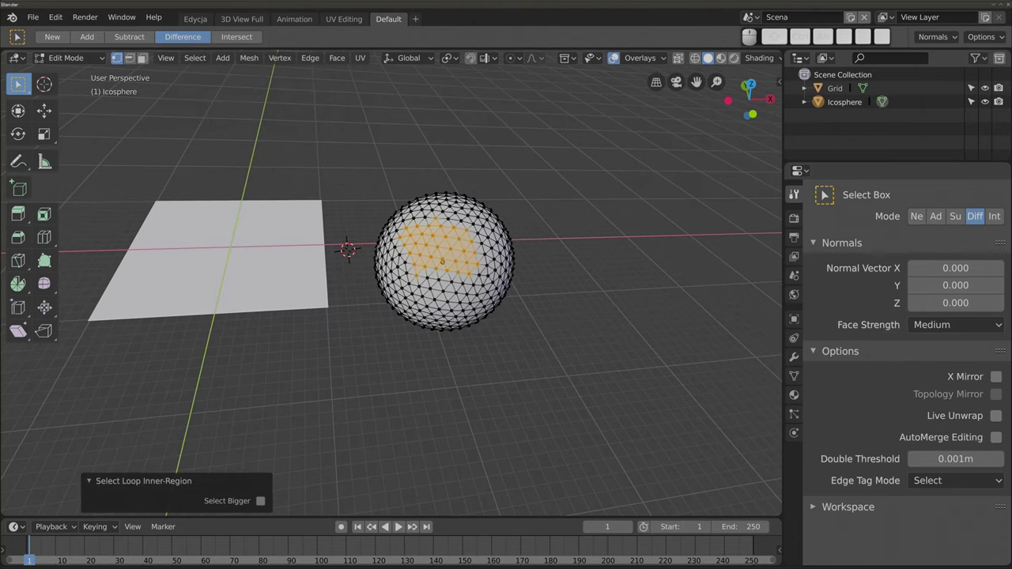
scroll(380, 183, "up", 3)
scroll(379, 183, "up", 2)
mouse_move(371, 194)
middle_mouse_down()
mouse_move(380, 182)
mouse_move(372, 190)
middle_mouse_up()
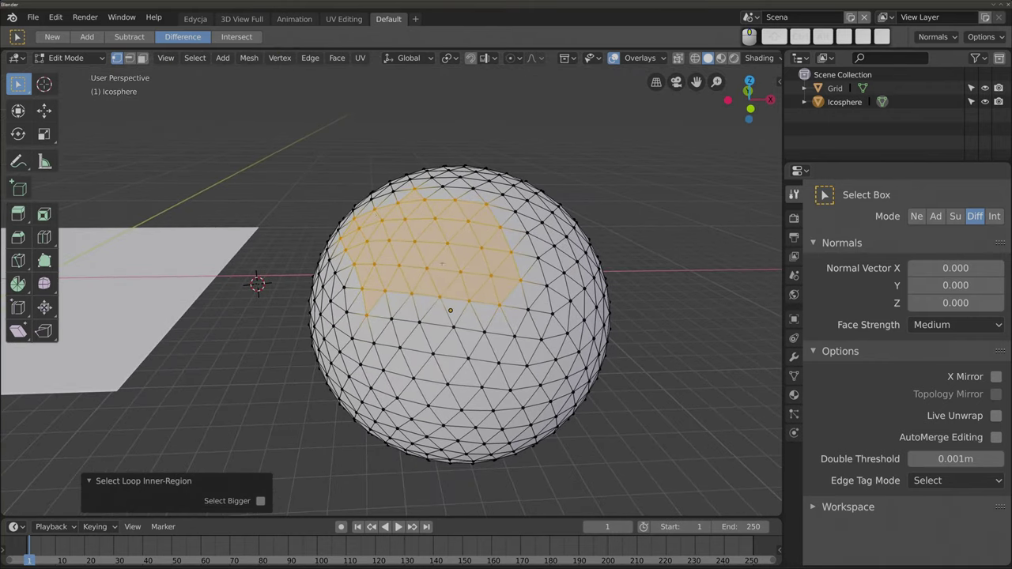
key("alt+a")
left_click(194, 64)
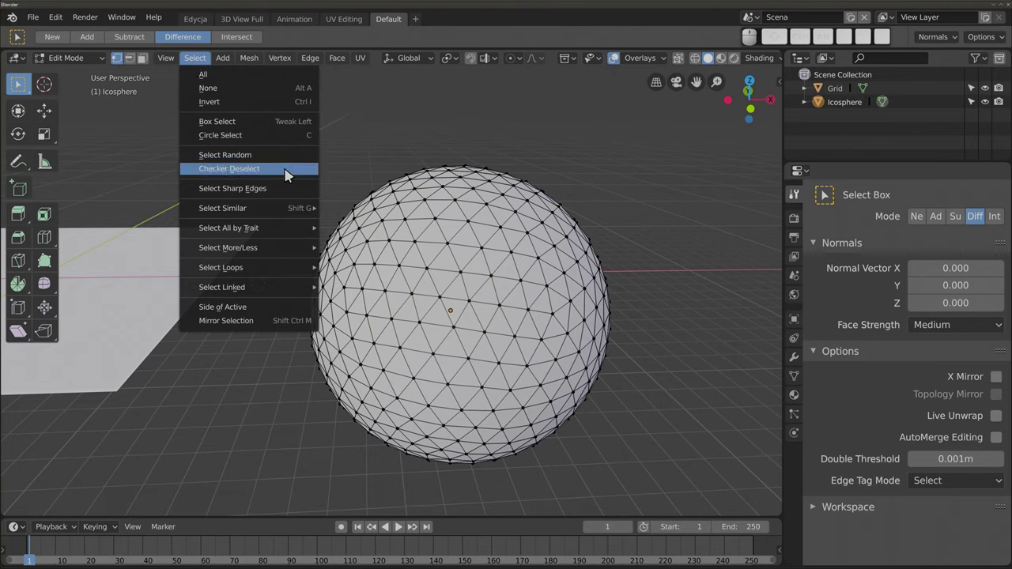
left_click(254, 171)
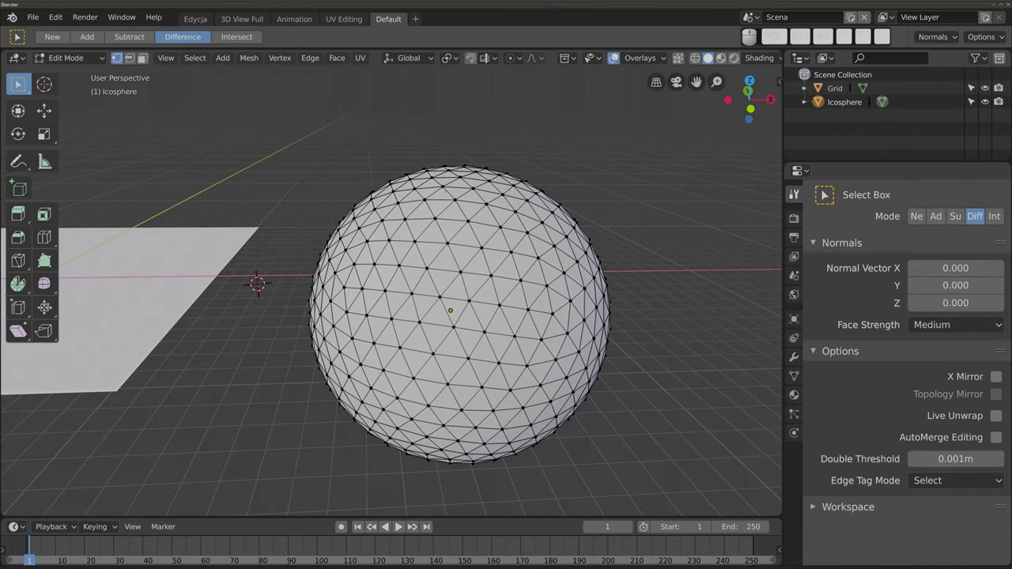
key("Tab")
- Delete the ico sphere and add a wide cylinder with 128 vertices
key("x")
key("shift+a")
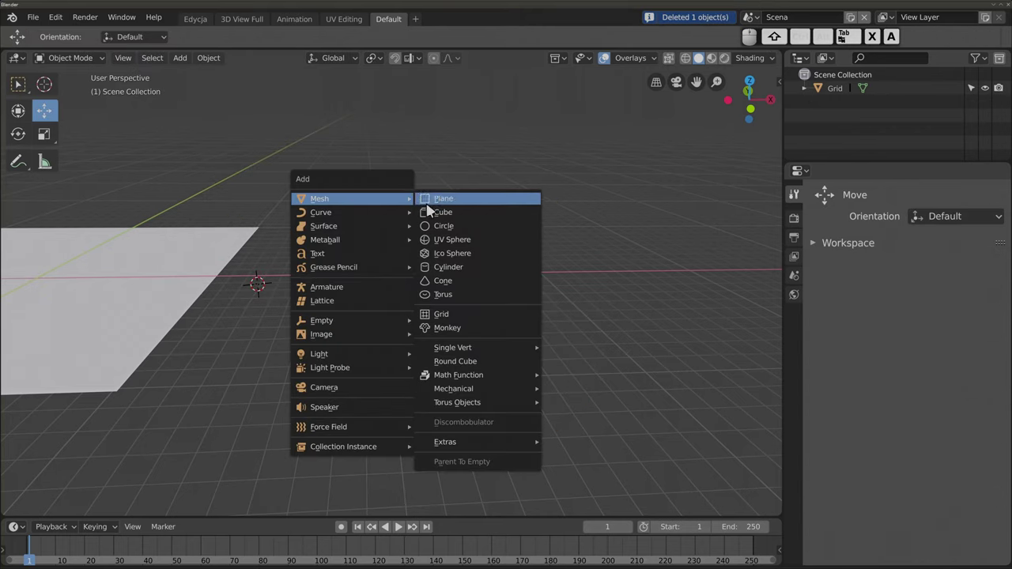
left_click(441, 267)
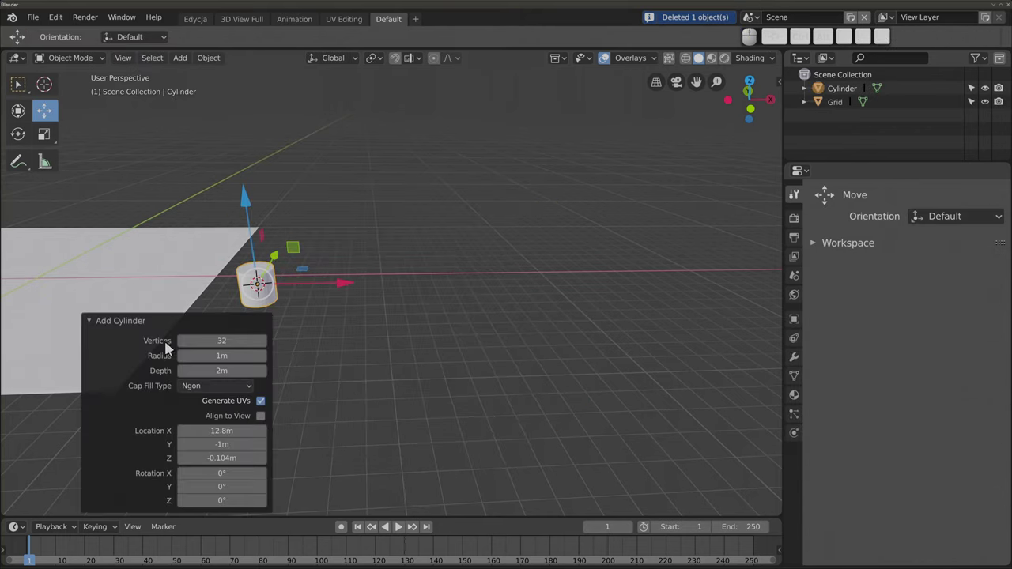
left_click(194, 341)
type("128")
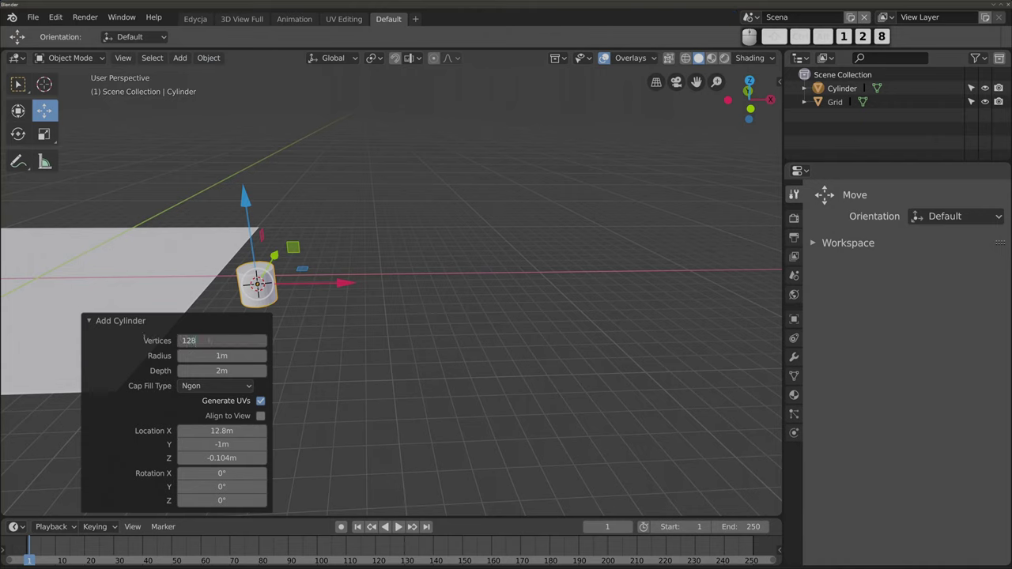
left_click(144, 340)
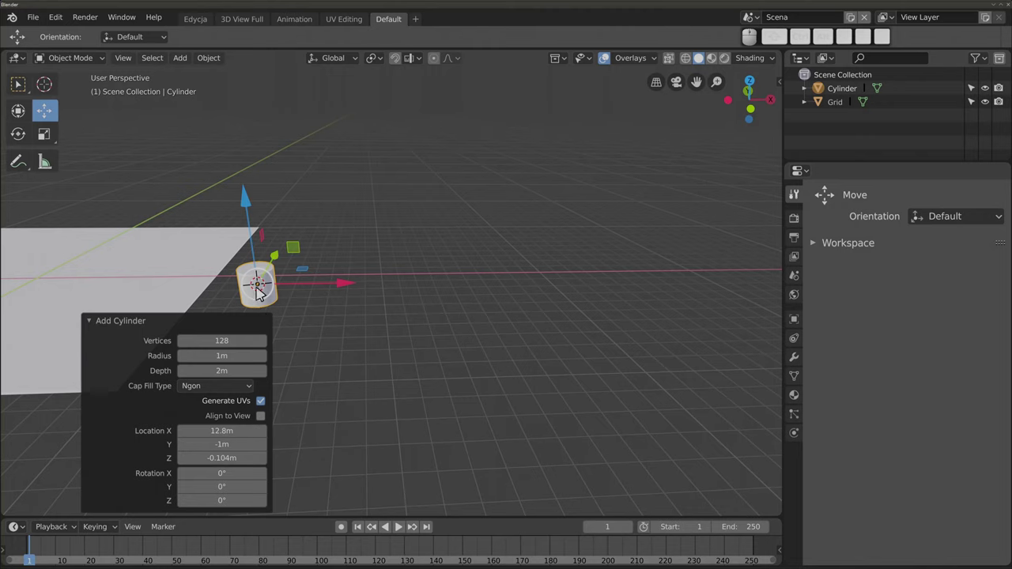
left_click_drag(223, 356, 411, 383)
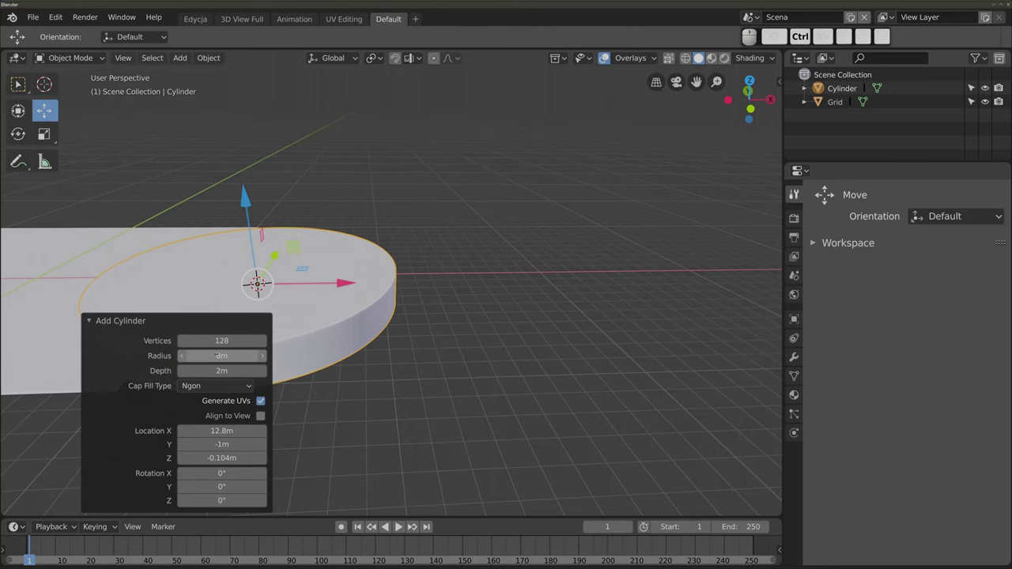
- Delete the grid plane, move the cylinder to the world origin and enter Edit Mode
mouse_move(244, 278)
middle_mouse_down("shift")
mouse_move(436, 199)
mouse_move(400, 278)
mouse_move(450, 222)
middle_mouse_up("shift")
left_click(222, 218)
key("Delete")
left_click(449, 223)
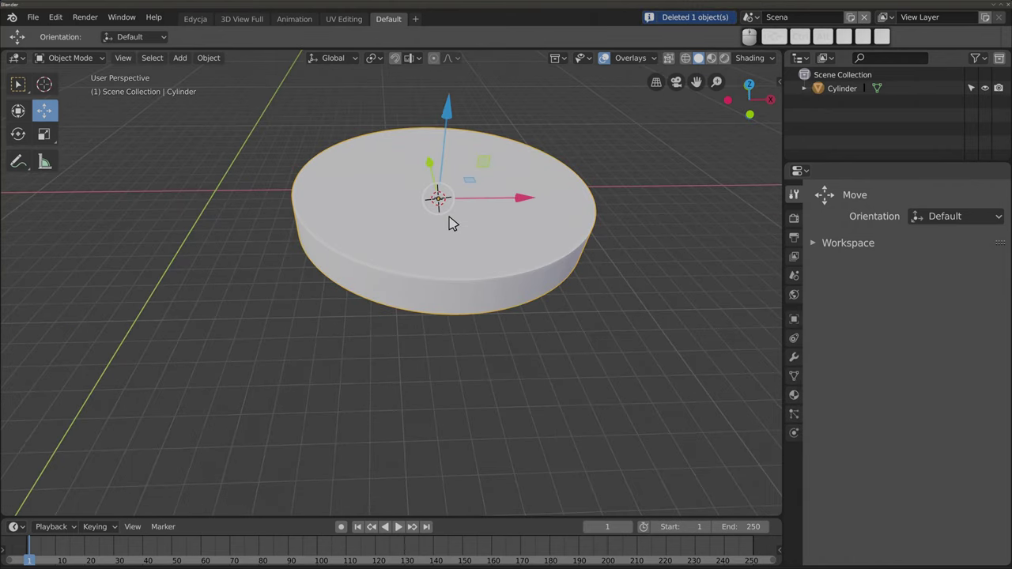
key("alt+g")
middle_click_drag(198, 208, 387, 240, "shift")
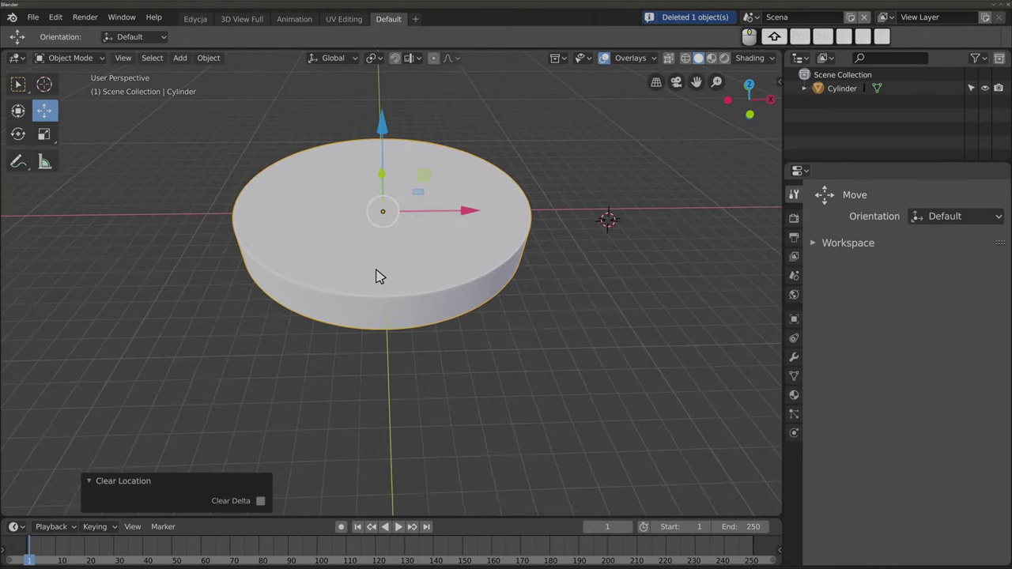
key("Tab")
middle_click_drag(395, 301, 411, 237)
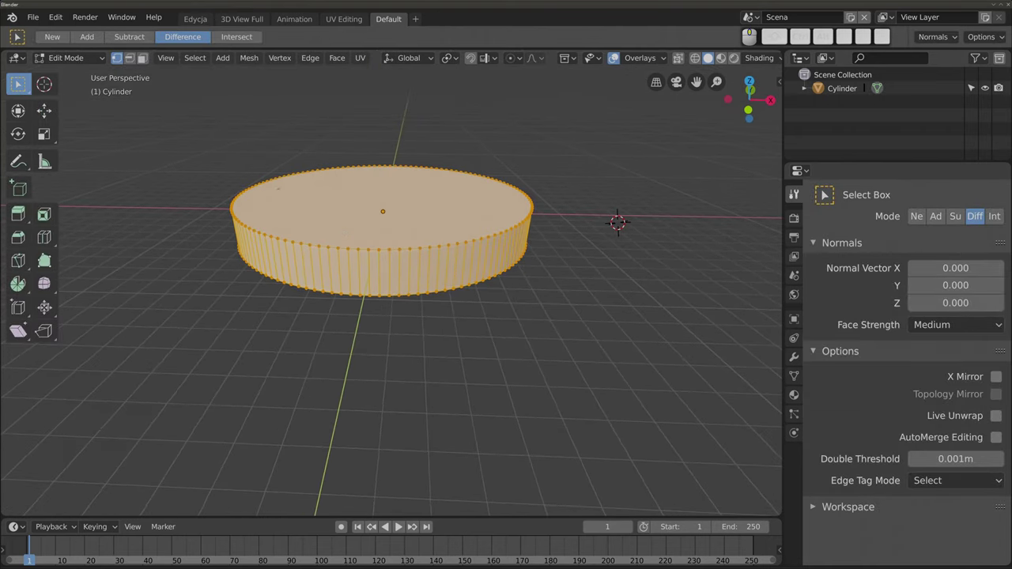
- In face select mode, deselect the cylinder's top face and make a rim side face active
left_click(142, 58)
left_click(383, 202, "shift")
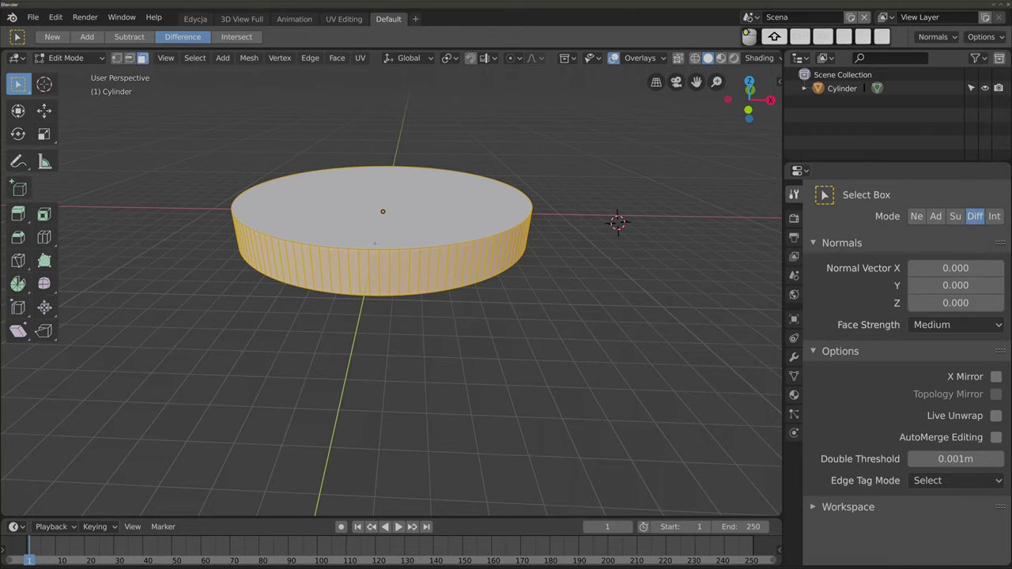
middle_click_drag(382, 237, 383, 158)
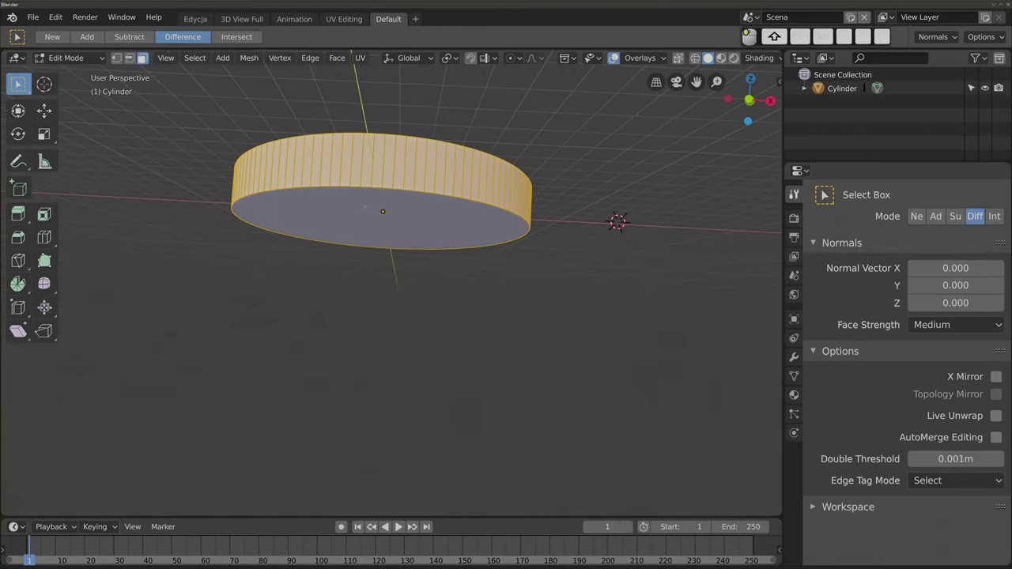
mouse_move(382, 211)
middle_mouse_down()
mouse_move(391, 283)
mouse_move(319, 364)
mouse_move(269, 316)
middle_mouse_up()
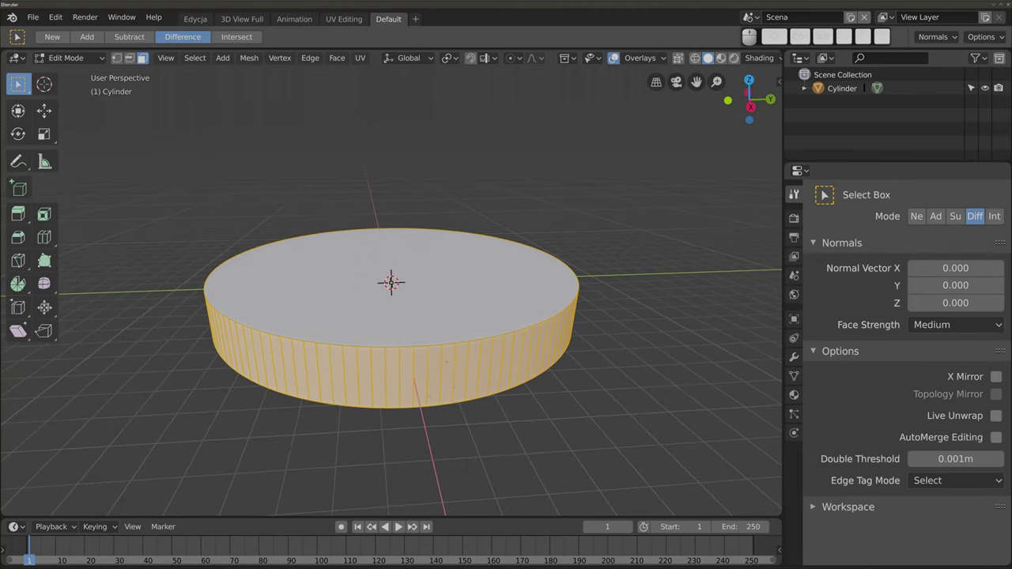
left_click(419, 378, "shift")
left_click(421, 378, "shift")
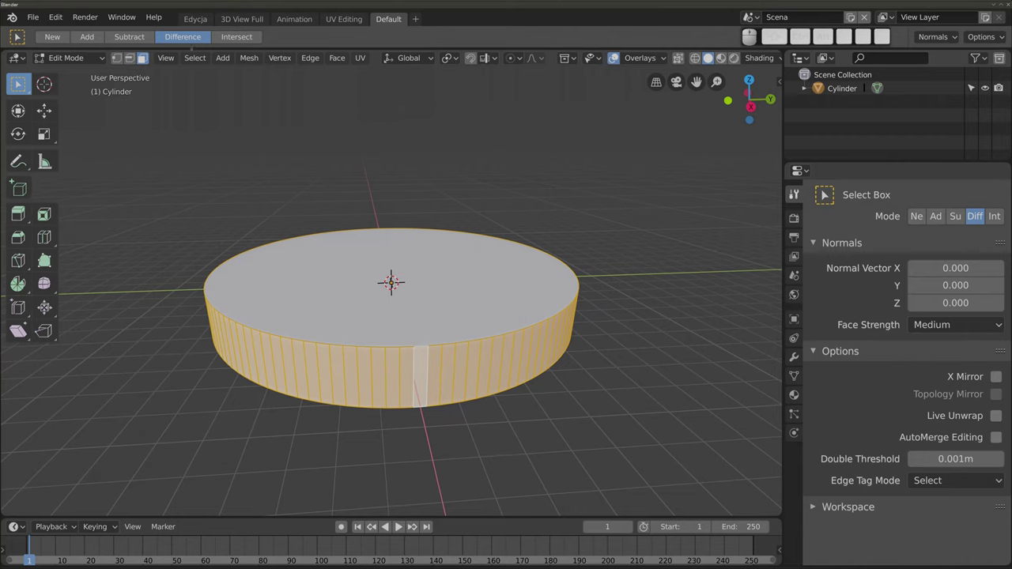
- Checker-deselect the rim with Nth Element 4 and scale those faces outward in X and Y into teeth
left_click(195, 57)
left_click(213, 169)
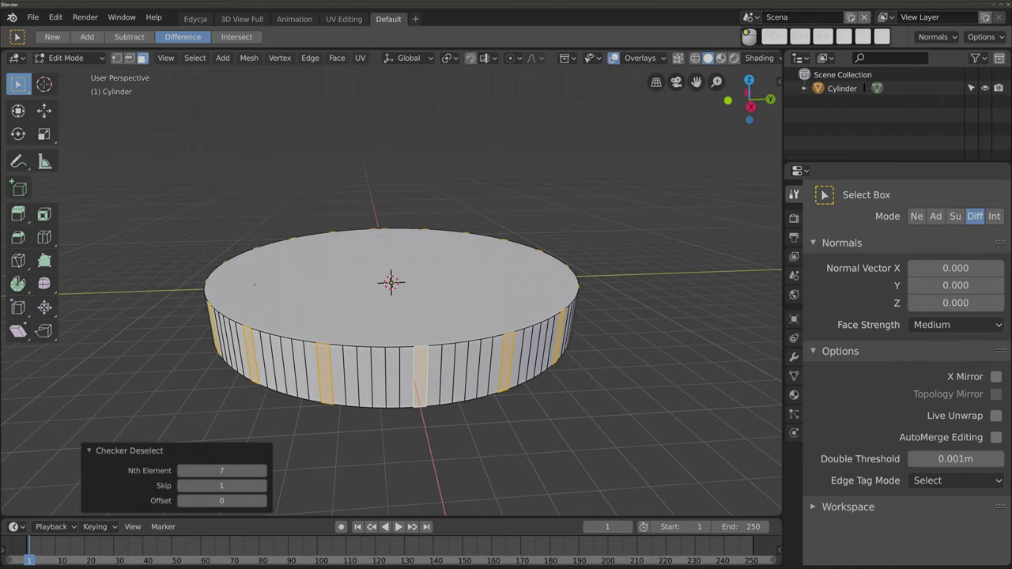
left_click(181, 471)
left_click(181, 471)
left_click(181, 471)
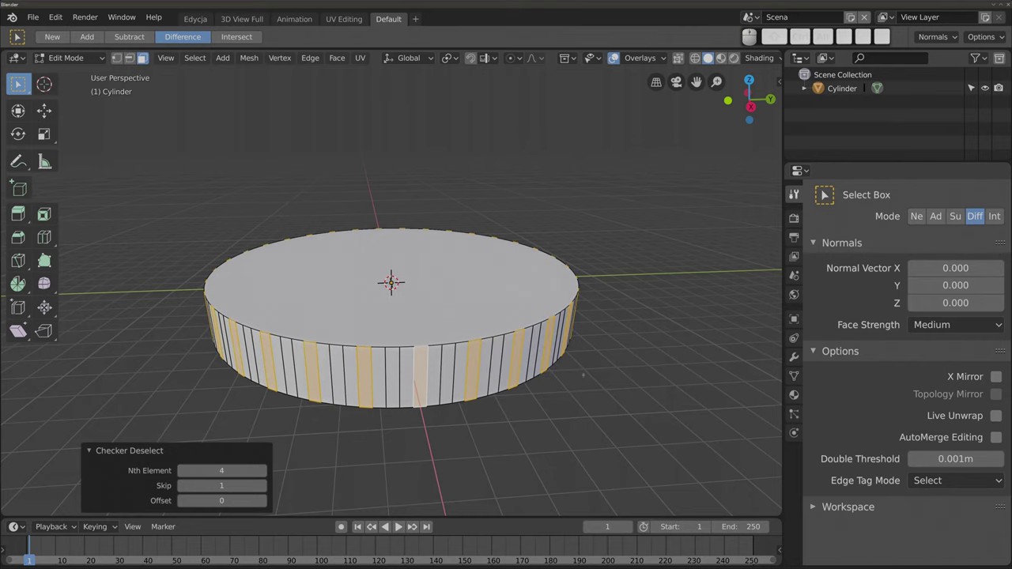
scroll(391, 316, "up", 2)
scroll(391, 316, "down", 5)
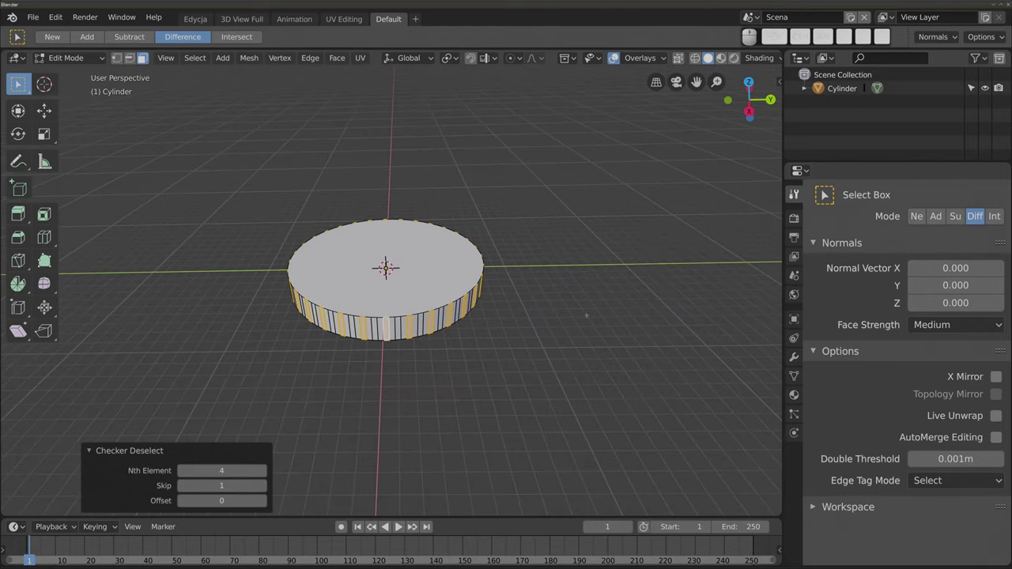
key("s")
key("shift+z")
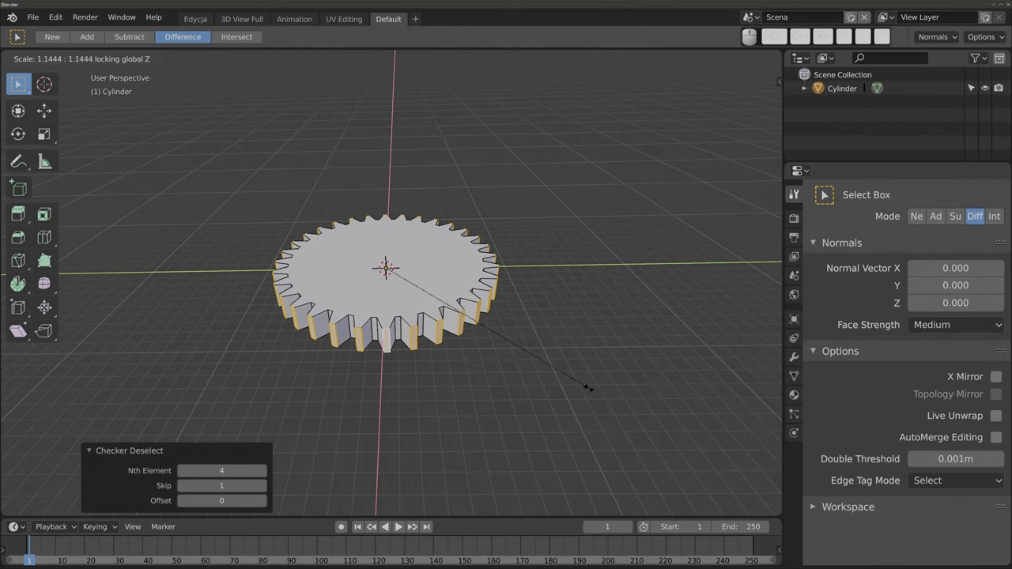
left_click(583, 385)
mouse_move(416, 289)
middle_mouse_down()
mouse_move(359, 380)
mouse_move(338, 136)
mouse_move(367, 278)
middle_mouse_up()
- Delete the gear and add a plane scaled up to 3.891
key("Tab")
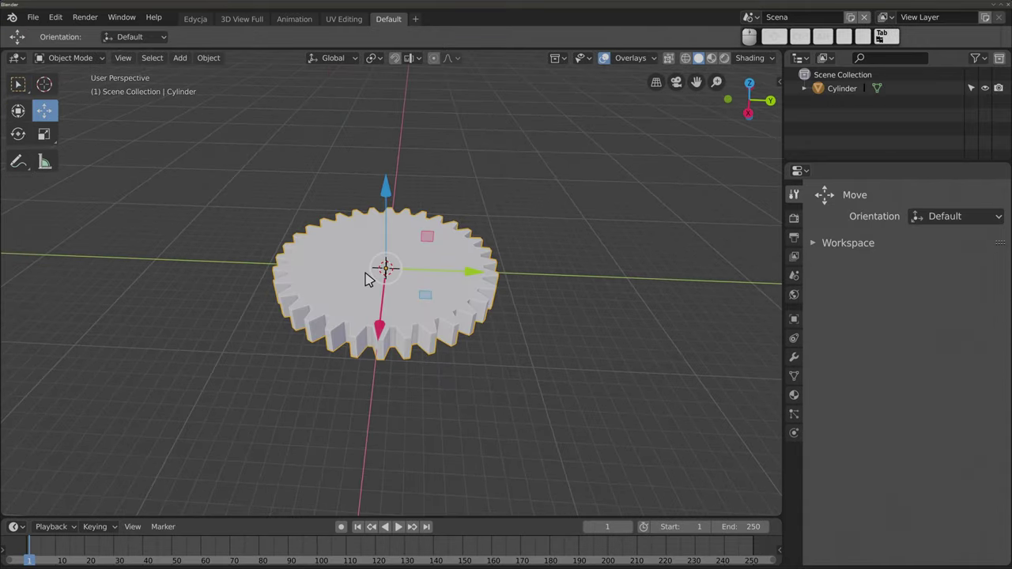
key("Delete")
middle_click_drag(385, 327, 411, 267)
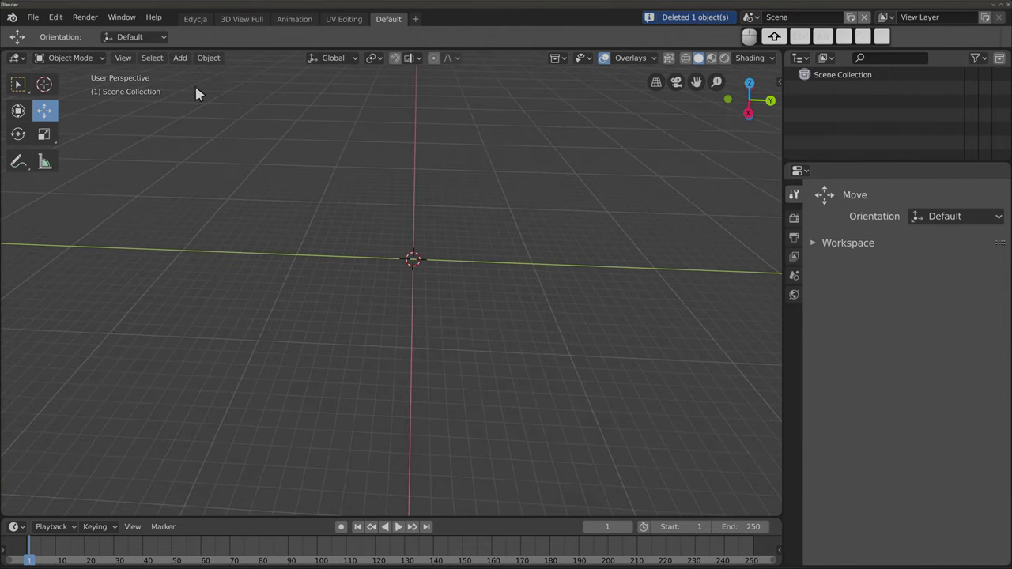
key("shift+a")
left_click(399, 137)
key("s")
left_click(534, 340)
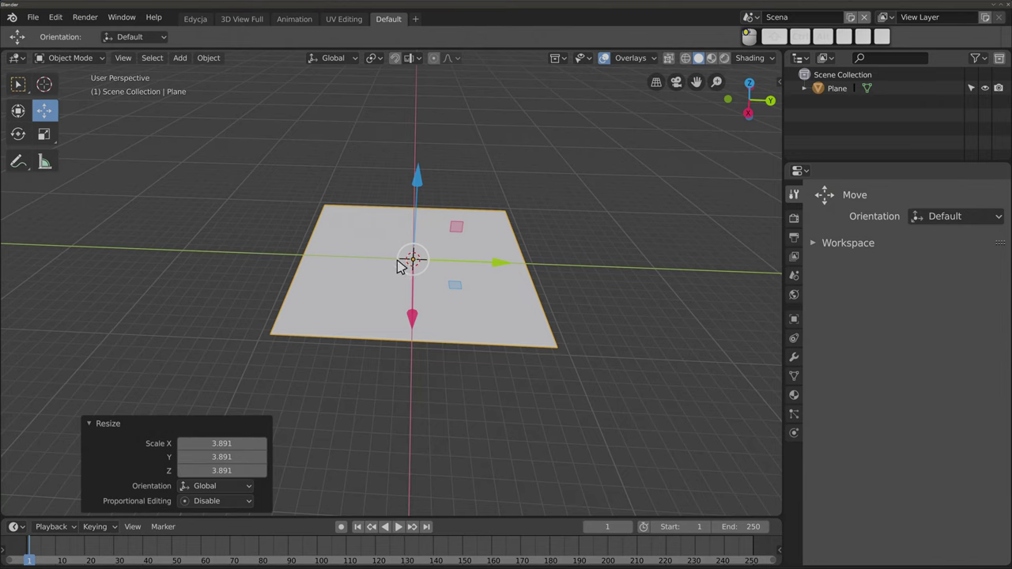
- Subdivide the plane twice in Edit Mode and deselect all of it
key("Tab")
right_click(376, 255)
left_click(380, 245)
key("shift+r")
key("shift+r")
key("Tab")
key("Tab")
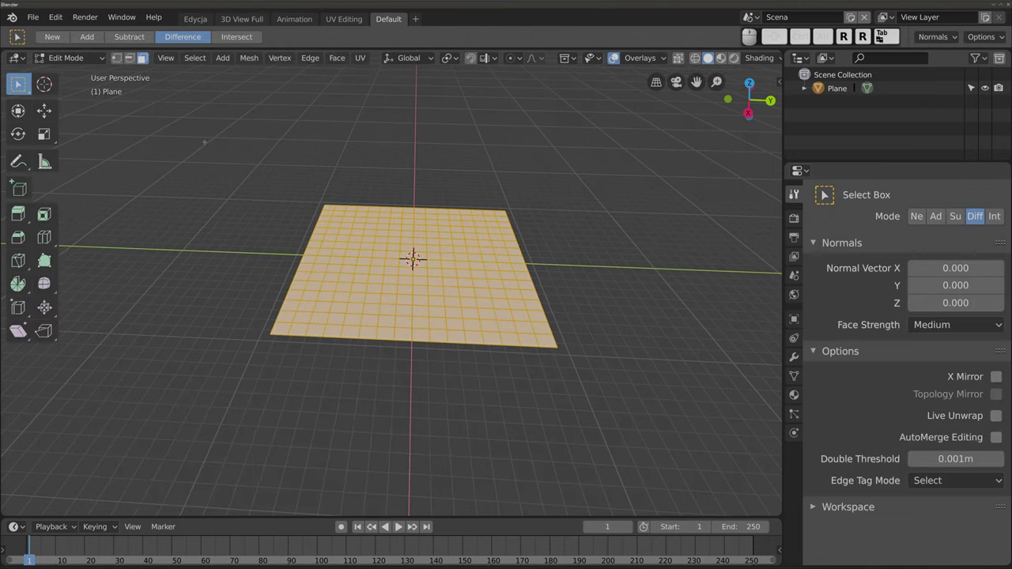
key("alt+a")
mouse_move(205, 79)
middle_mouse_down()
mouse_move(238, 103)
mouse_move(215, 87)
middle_mouse_up()
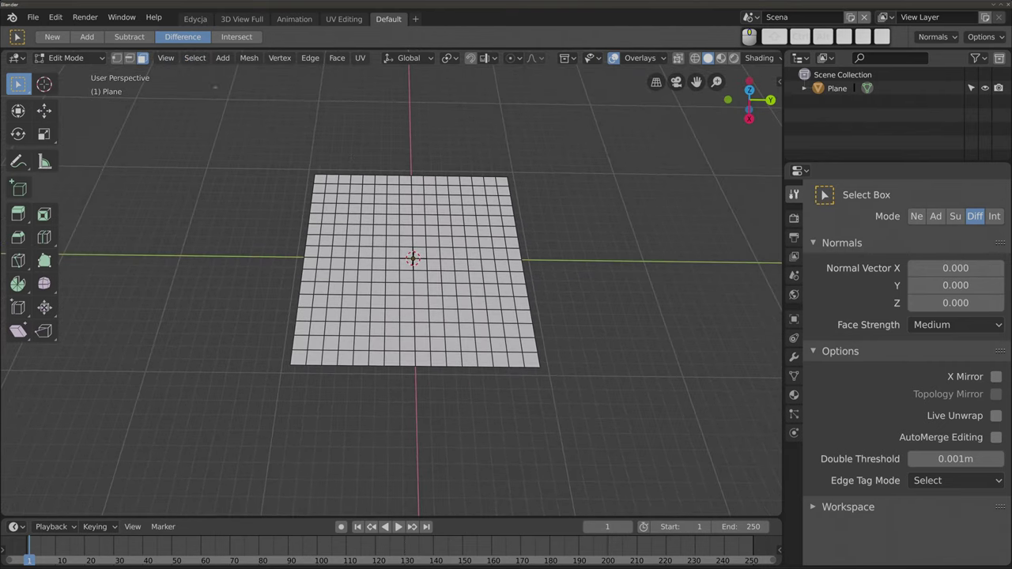
left_click(195, 59)
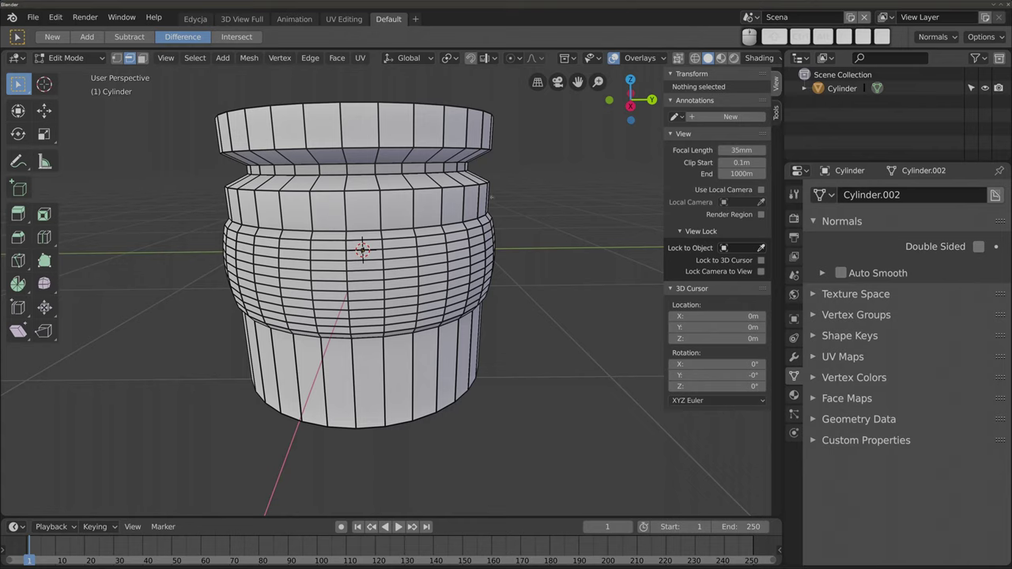
- Select the cylinder's sharp edges with a 30° sharpness angle
left_click(195, 58)
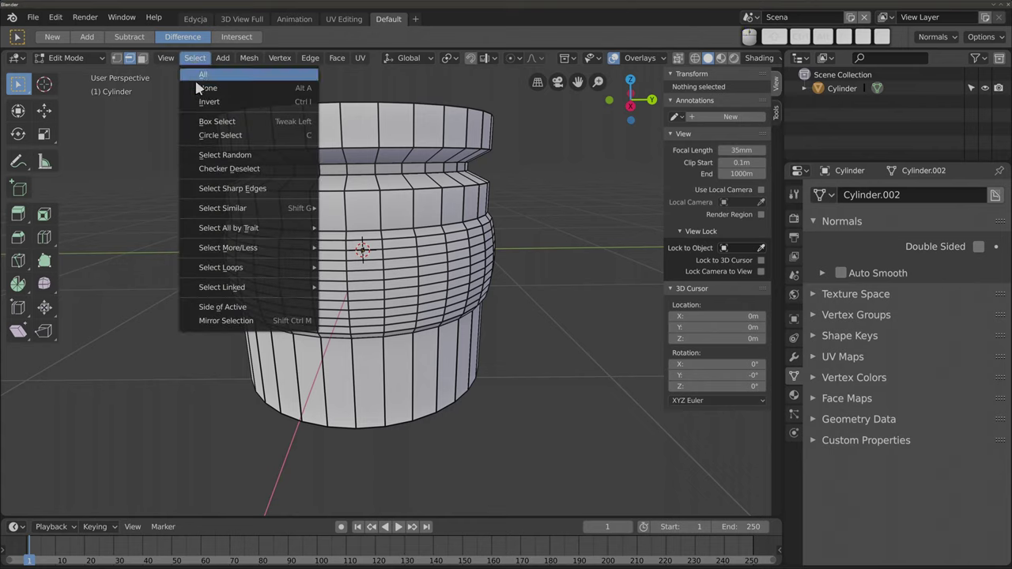
left_click(209, 188)
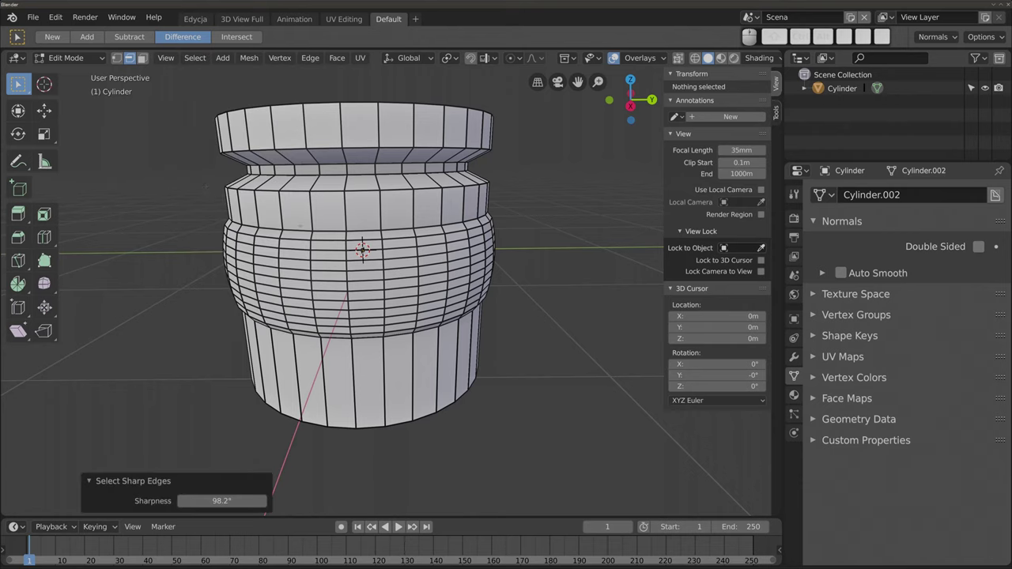
left_click(212, 500)
type("30")
key("Return")
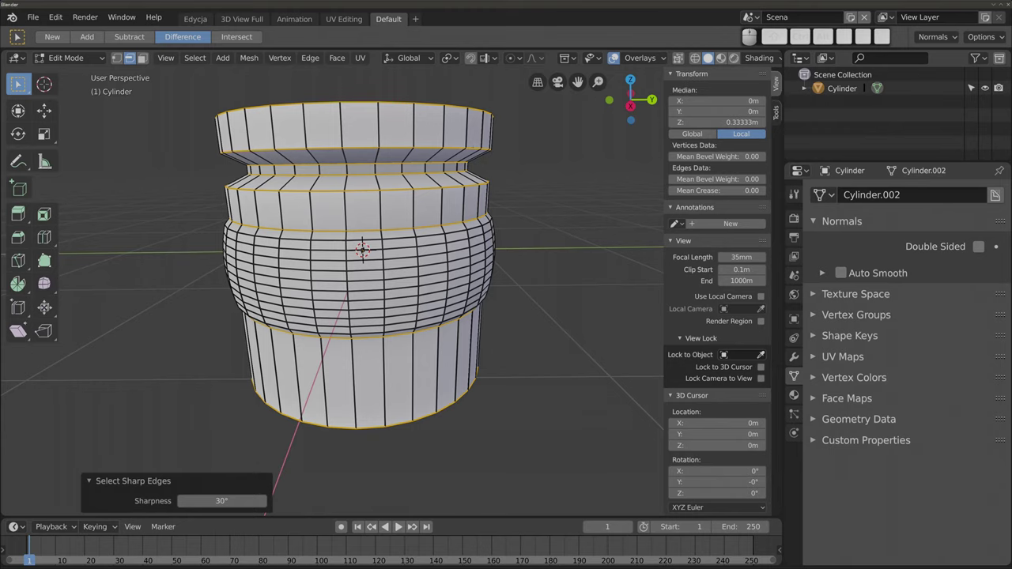
- Retry the sharpness angle at 44.2°, then raise it to about 74°
scroll(332, 285, "down", 2)
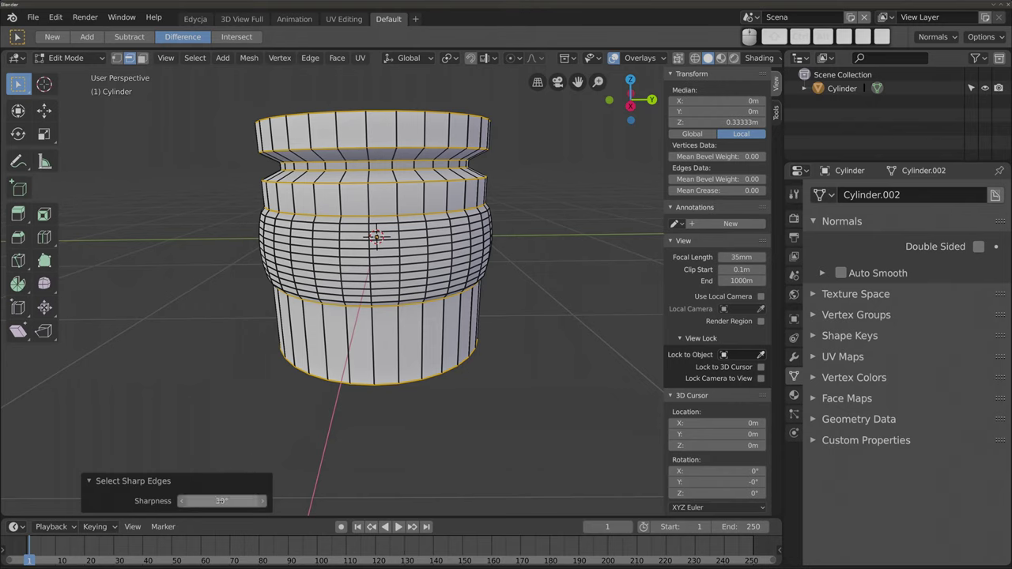
left_click(221, 501)
type("44.2")
key("Return")
left_click_drag(221, 500, 237, 500)
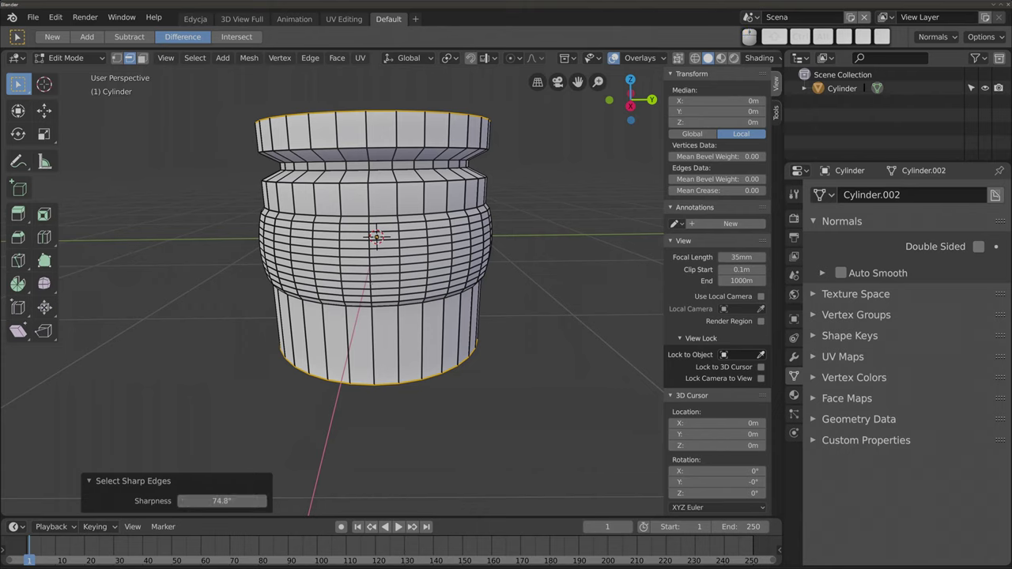
- Inspect the selection from above and side, then try sharpness 91.9° and about 85.6°
middle_click_drag(443, 332, 443, 395)
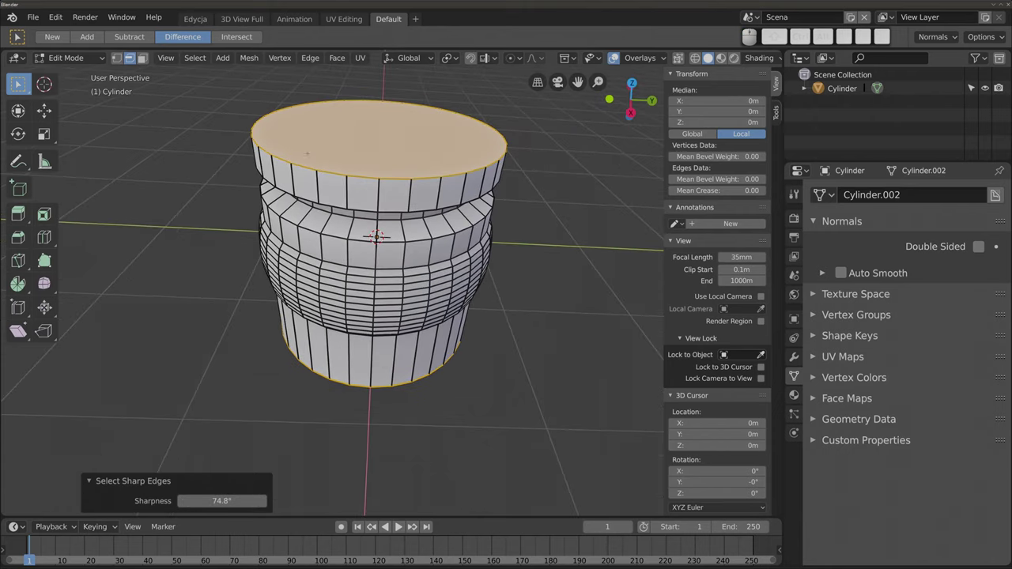
middle_click_drag(462, 261, 462, 117)
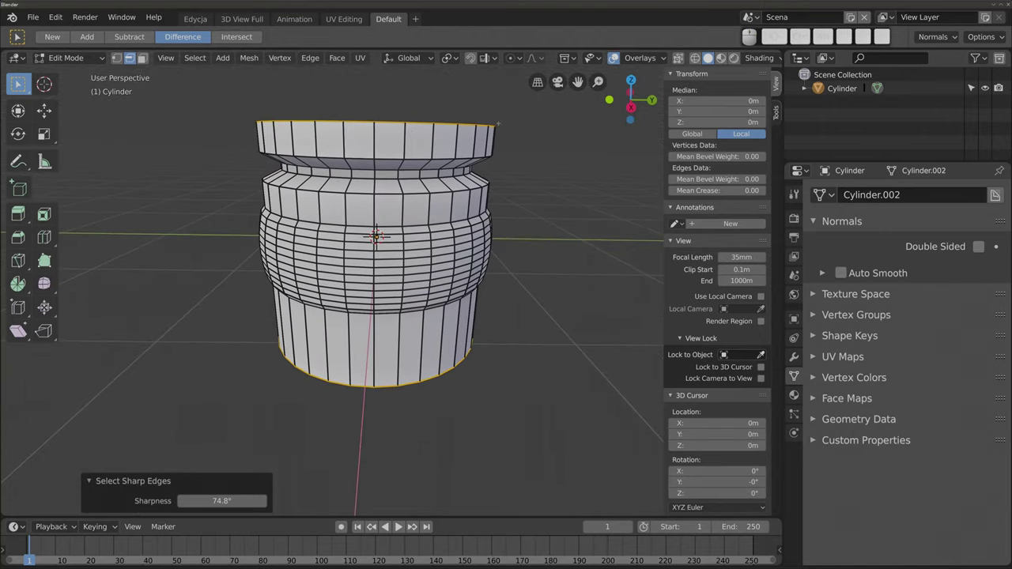
middle_click_drag(238, 348, 237, 419)
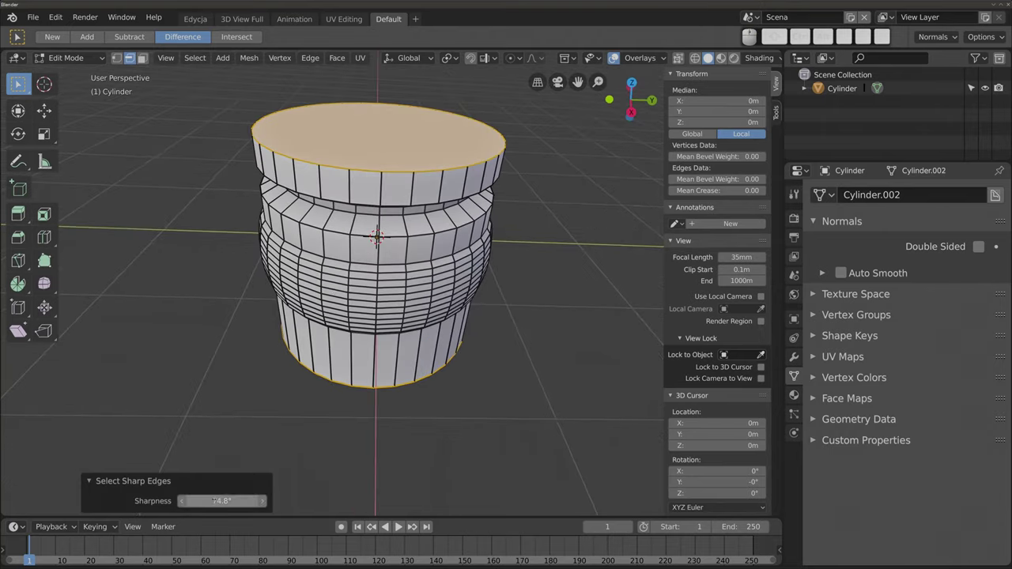
left_click_drag(222, 501, 237, 501)
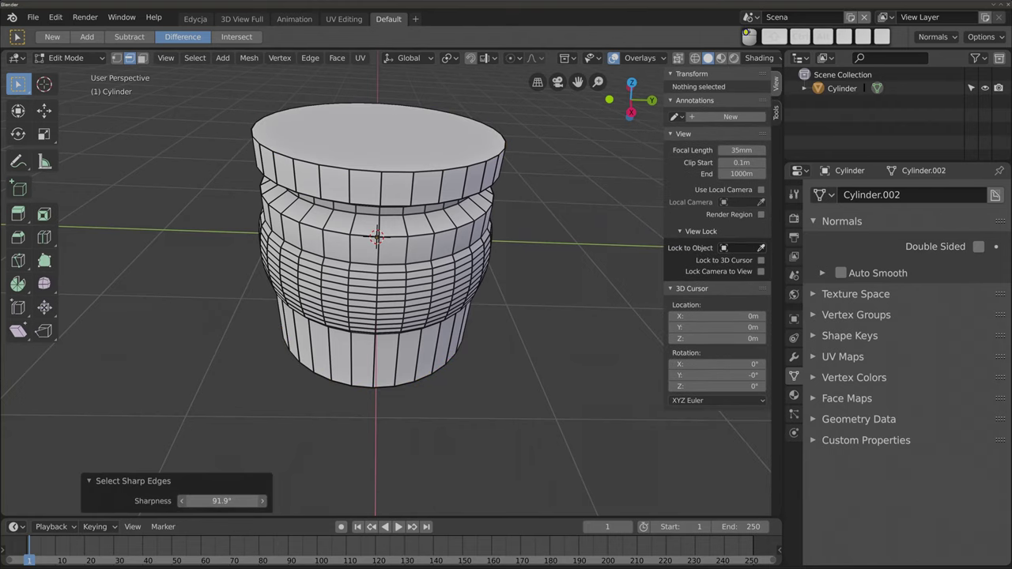
mouse_move(221, 500)
left_mouse_down()
mouse_move(190, 500)
mouse_move(224, 500)
left_mouse_up()
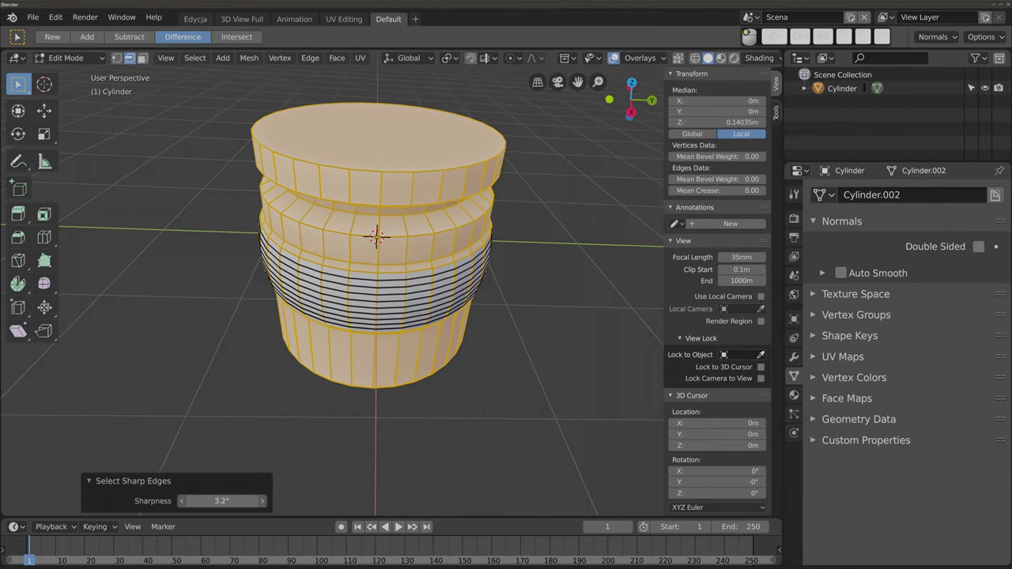
- Drop the sharp-edge sharpness angle from 3.2° to 3°
mouse_move(380, 411)
middle_mouse_down()
mouse_move(380, 372)
mouse_move(229, 551)
middle_mouse_up()
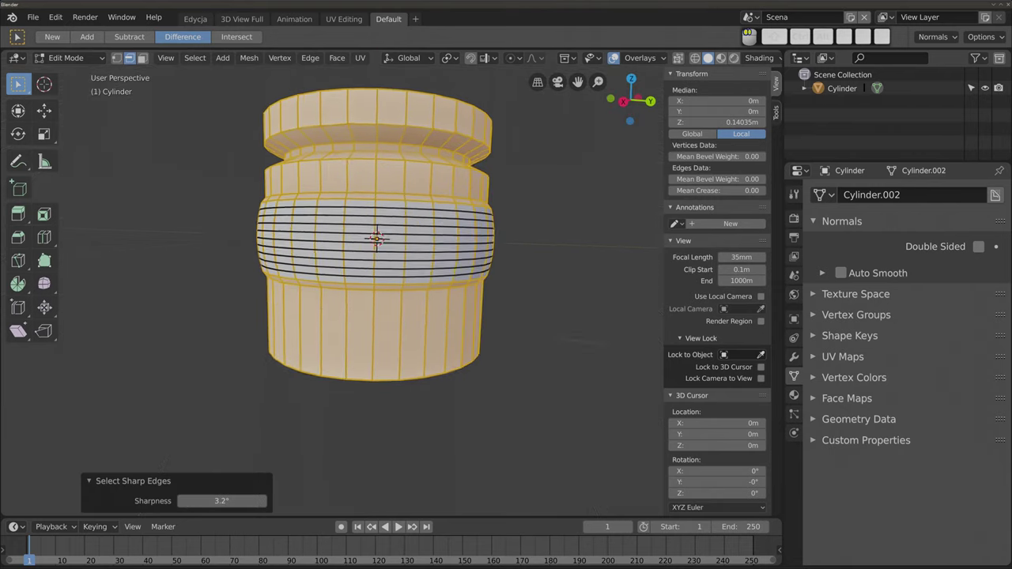
left_click(221, 500)
type("2")
key("BackSpace")
type("3")
key("Return")
- Try sharpness angles 4°, 3.5° and 3.82°, orbiting to inspect the selected edges
left_click(224, 500)
type("4")
key("Return")
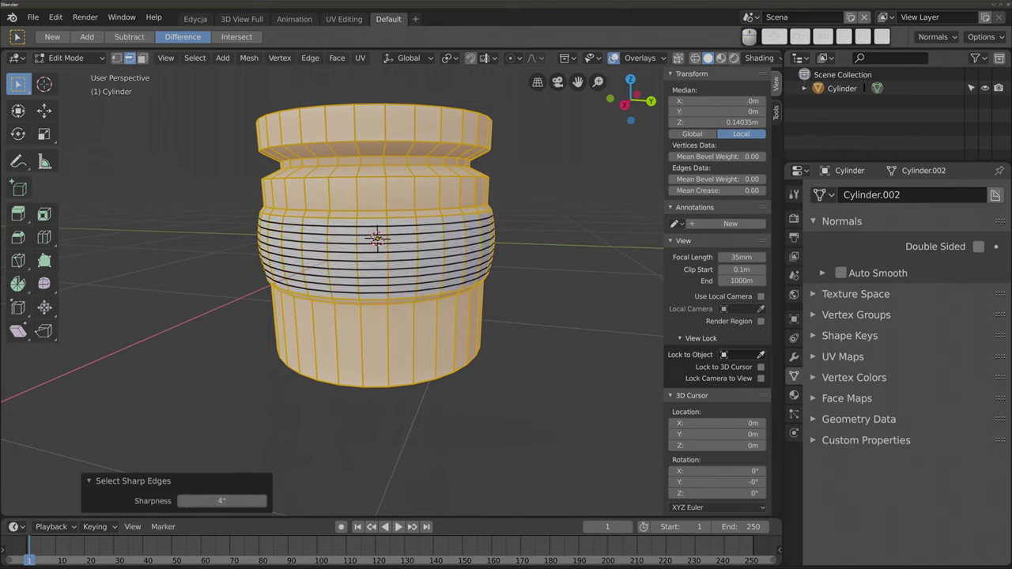
left_click(218, 499)
type("3.5")
key("Return")
left_click_drag(222, 501, 226, 500, "shift")
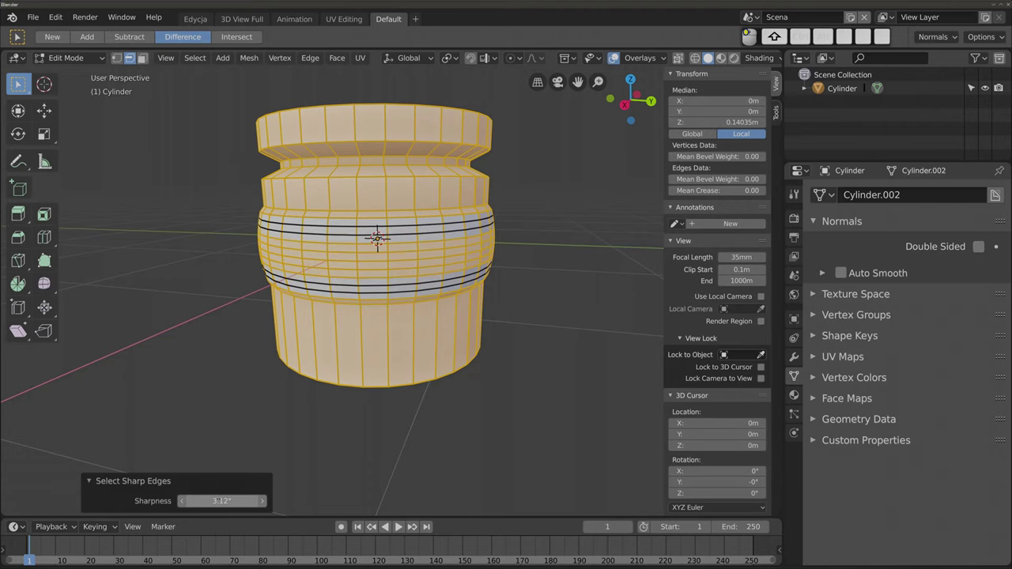
mouse_move(340, 248)
middle_mouse_down()
mouse_move(372, 269)
mouse_move(369, 408)
mouse_move(395, 409)
middle_mouse_up()
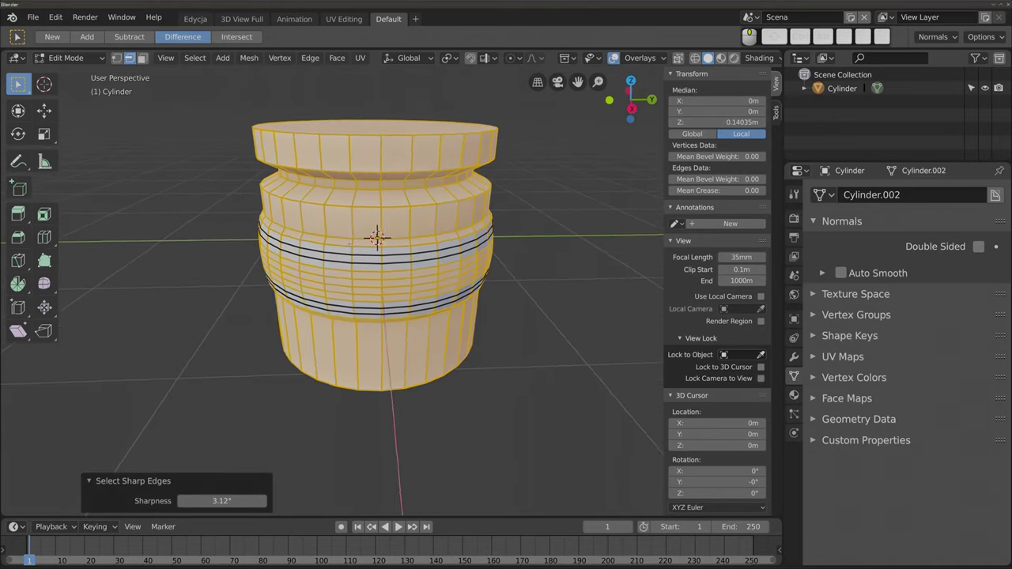
- Deselect the whole mesh and zoom in on the cylinder
key("alt+a")
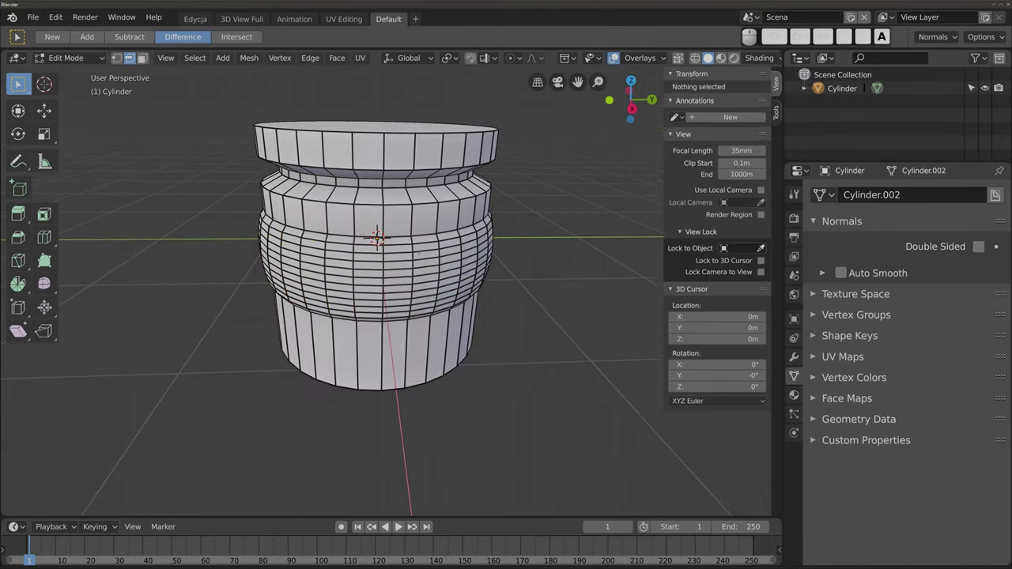
left_click(197, 61)
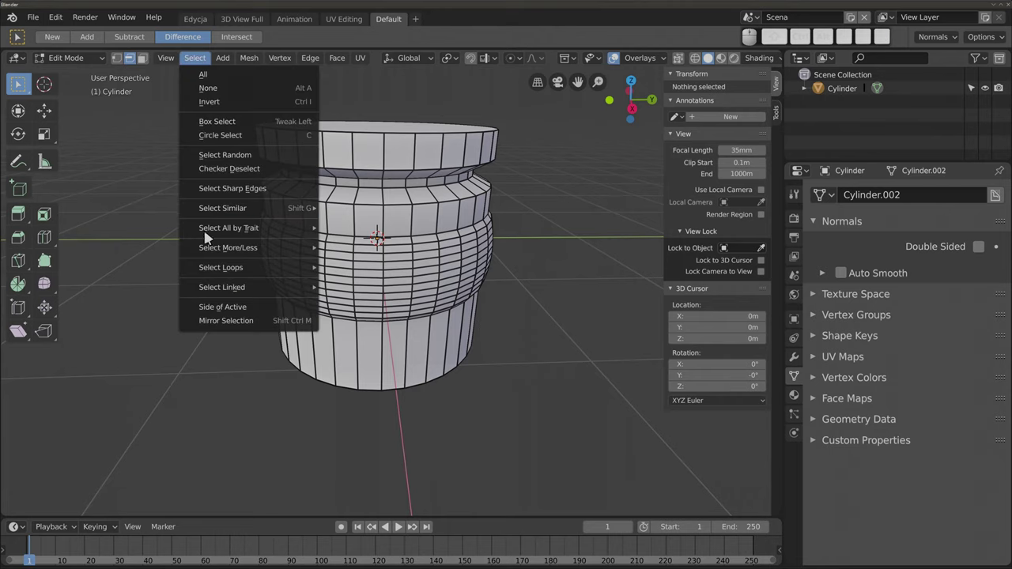
mouse_move(222, 208)
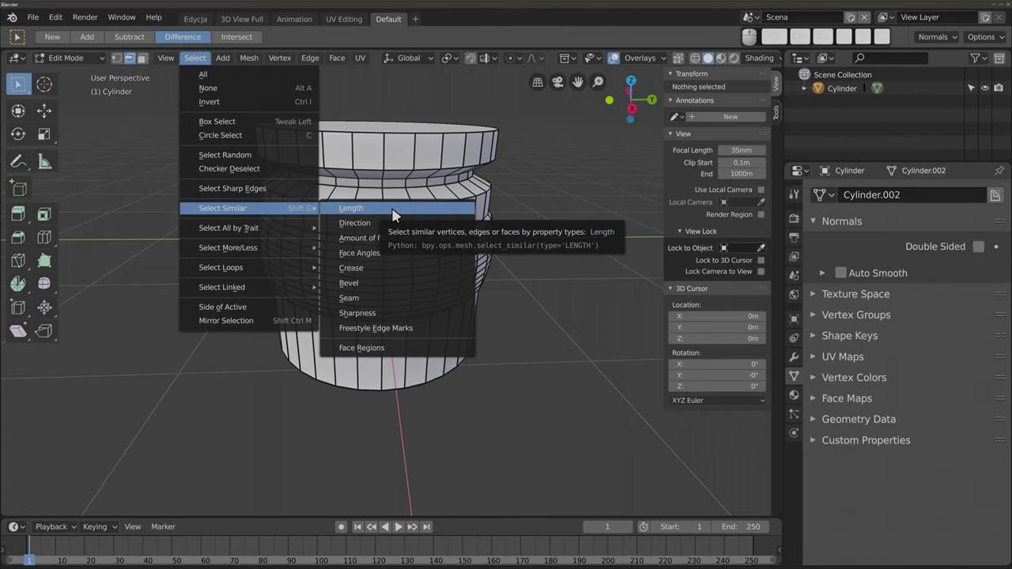
key("Escape")
scroll(380, 269, "up", 1)
scroll(379, 268, "up", 1)
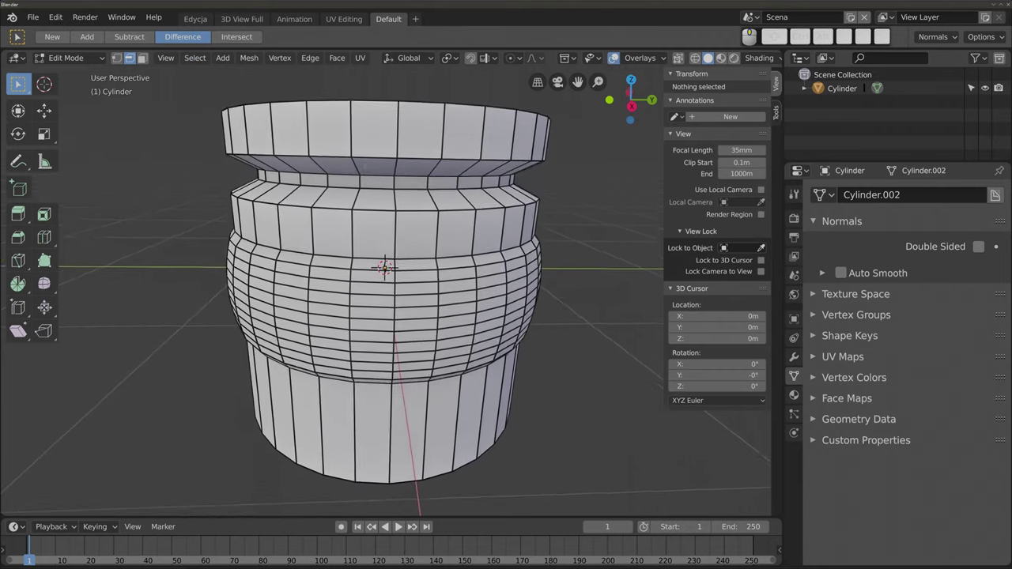
scroll(379, 269, "up", 1)
- Pick a top-ring edge and select all edges of the same Length
left_click(393, 182)
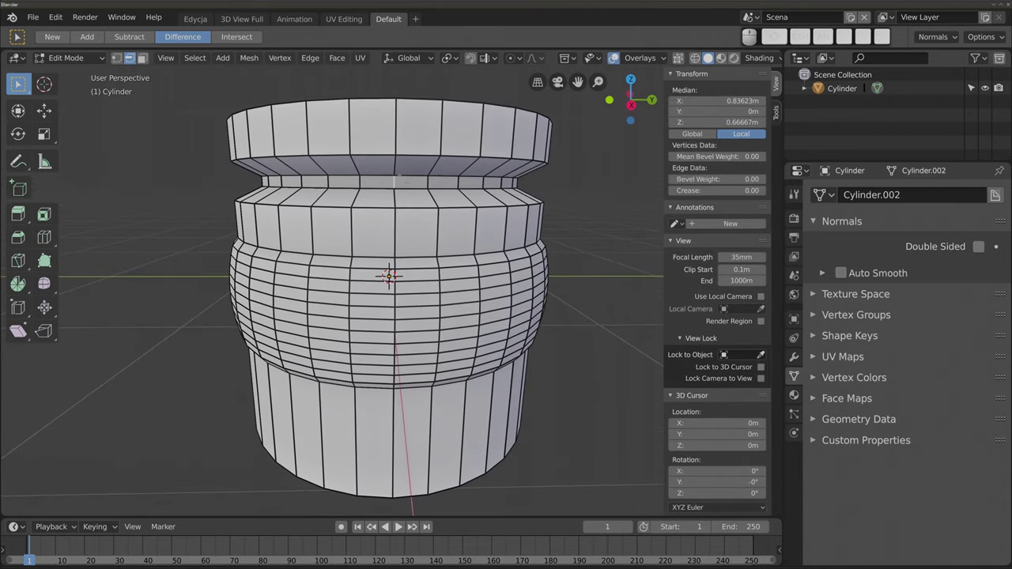
key("shift")
key("shift+g")
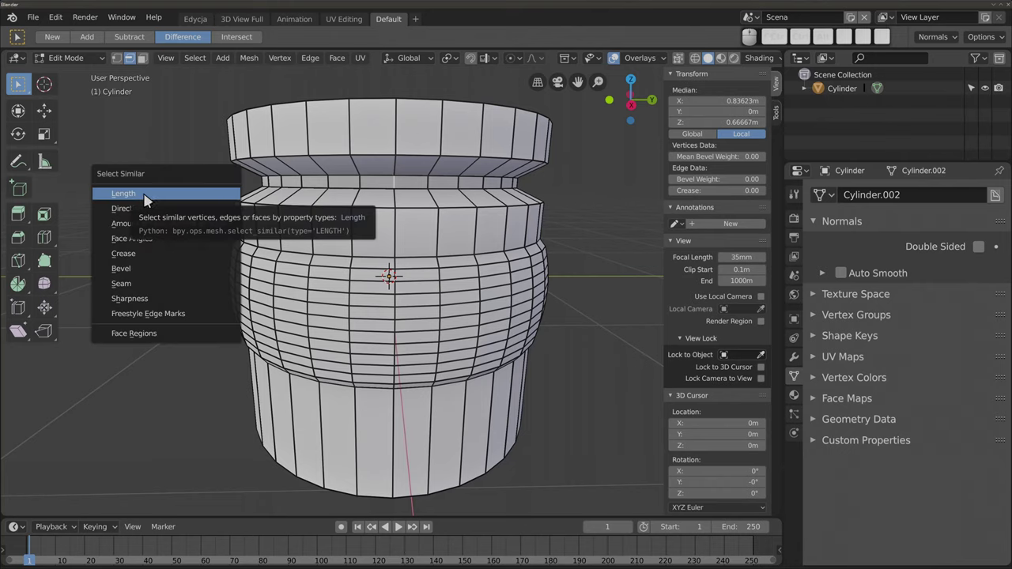
left_click(143, 196)
mouse_move(360, 311)
middle_mouse_down()
mouse_move(340, 340)
mouse_move(419, 358)
middle_mouse_up()
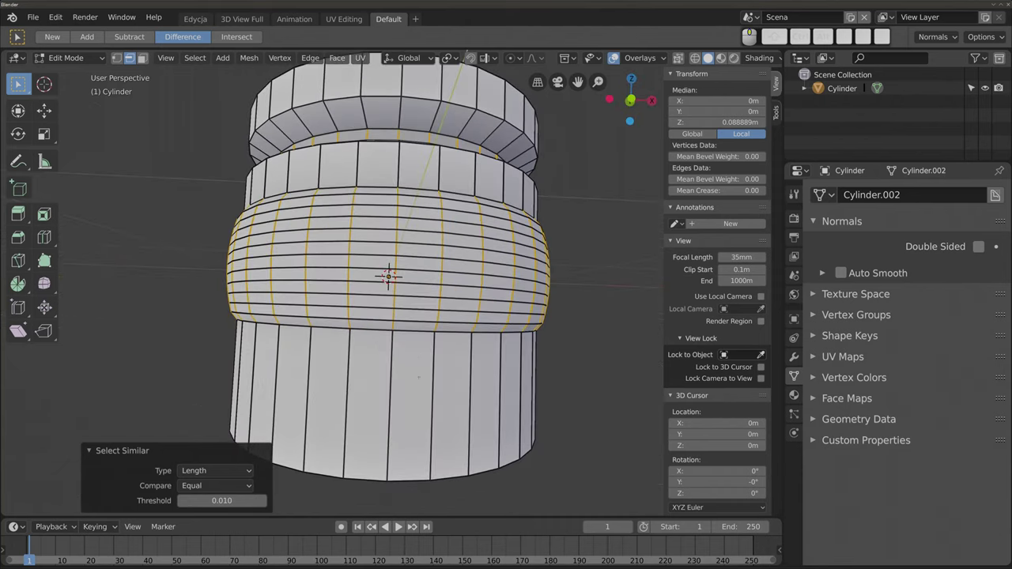
- Pick a single vertical edge and select all edges matching its Length
left_click(389, 372)
mouse_move(389, 372)
middle_mouse_down()
mouse_move(388, 301)
mouse_move(371, 332)
middle_mouse_up()
scroll(372, 332, "down", 4)
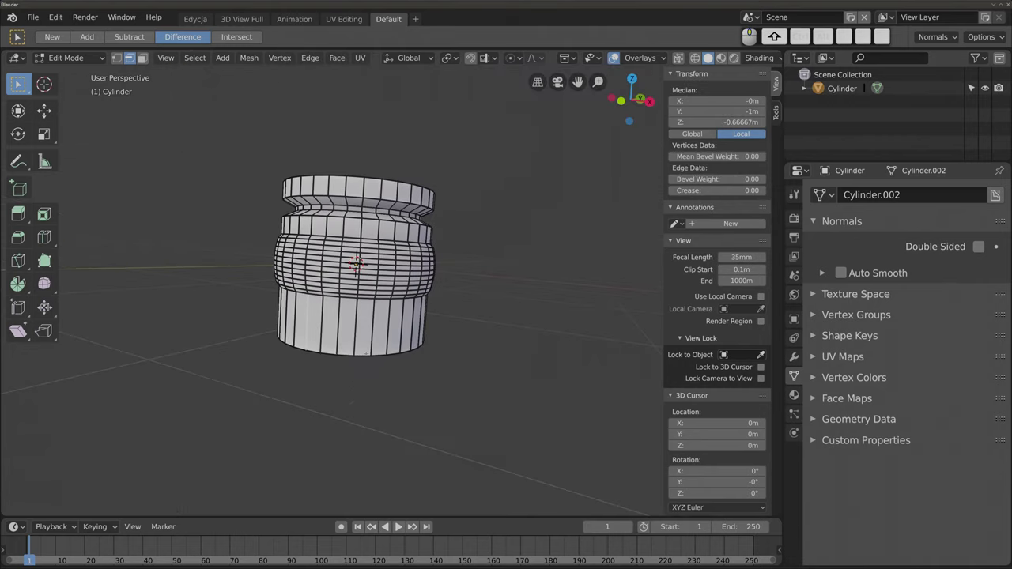
key("shift+g")
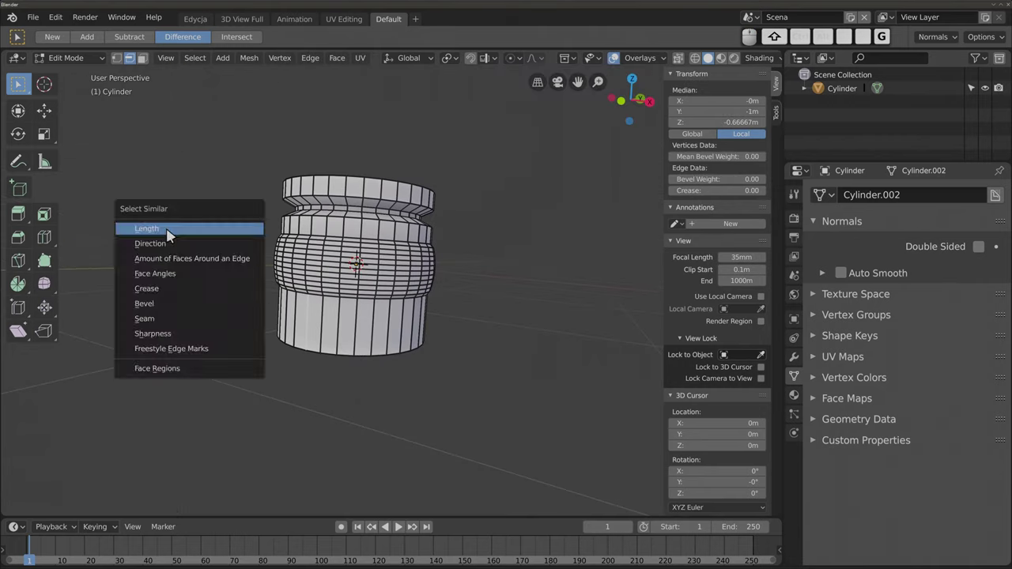
left_click(168, 229)
- Turn on X-ray to reveal the hidden selected edges from below
key("alt+z")
mouse_move(405, 301)
middle_mouse_down()
mouse_move(328, 236)
mouse_move(511, 243)
middle_mouse_up()
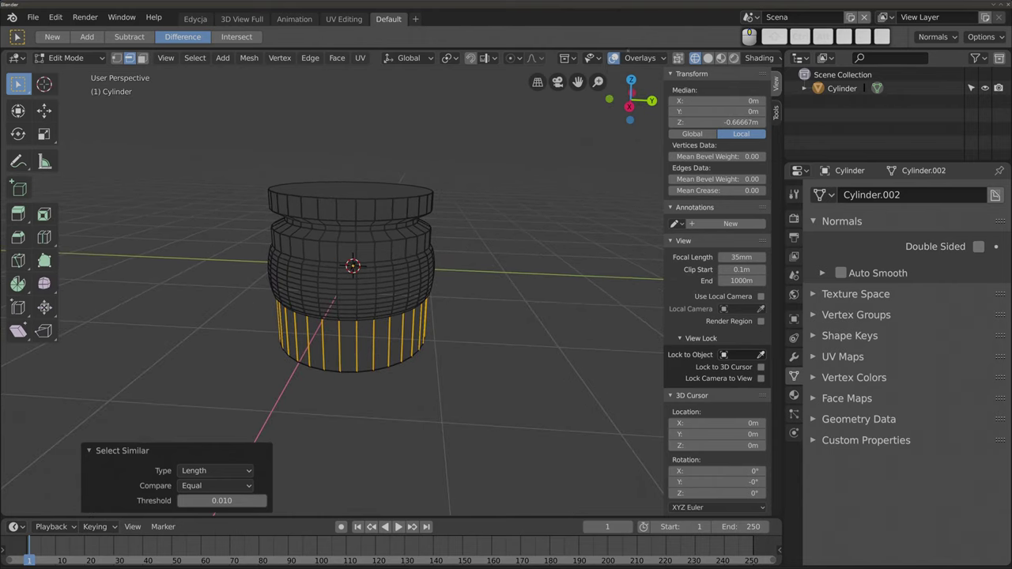
left_click(678, 58)
mouse_move(348, 338)
middle_mouse_down()
mouse_move(378, 344)
mouse_move(377, 315)
middle_mouse_up()
- Switch the viewport to wireframe shading and deselect all edges
key("z")
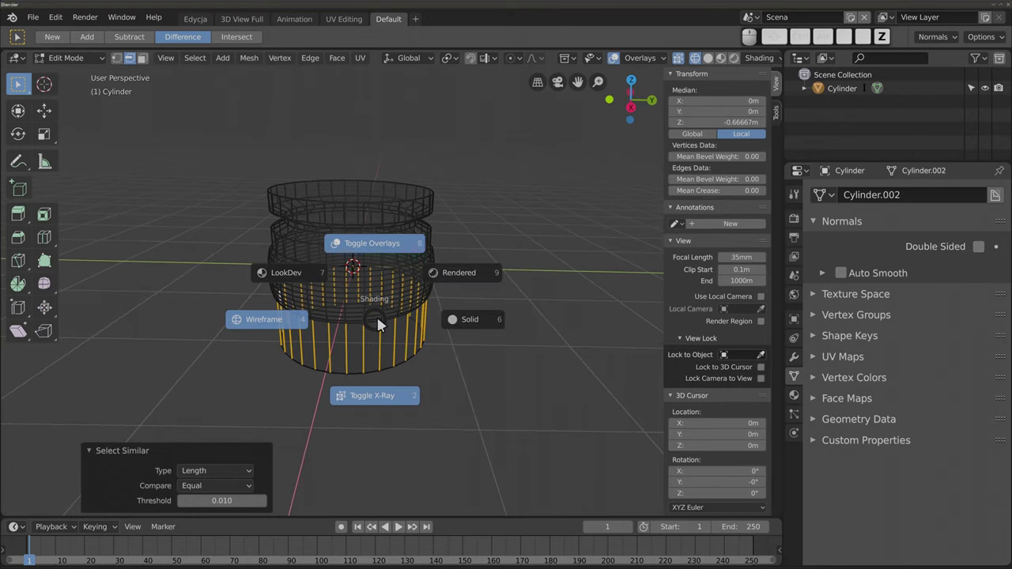
left_click(285, 323)
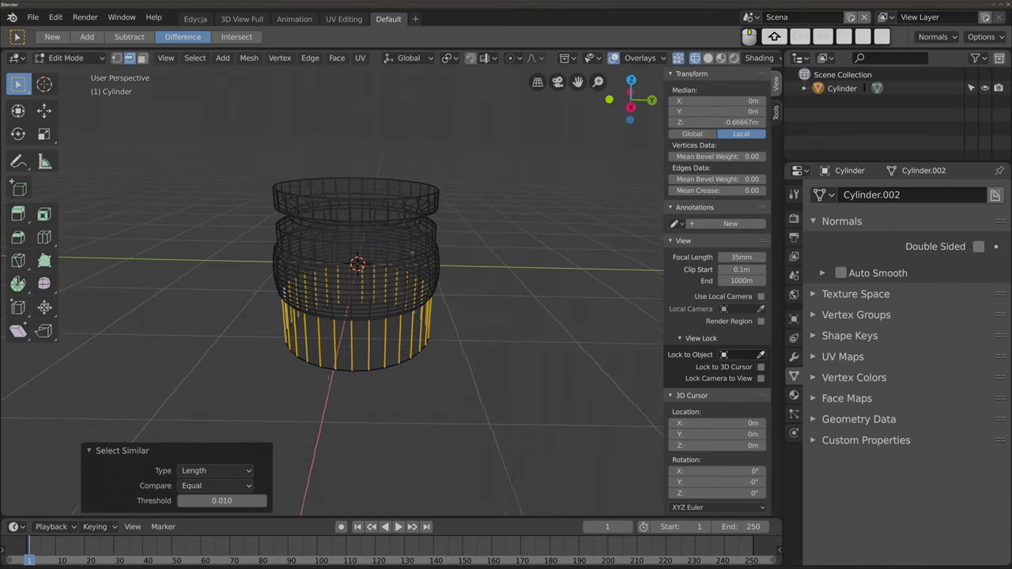
middle_click_drag(412, 254, 216, 225)
key("shift+g")
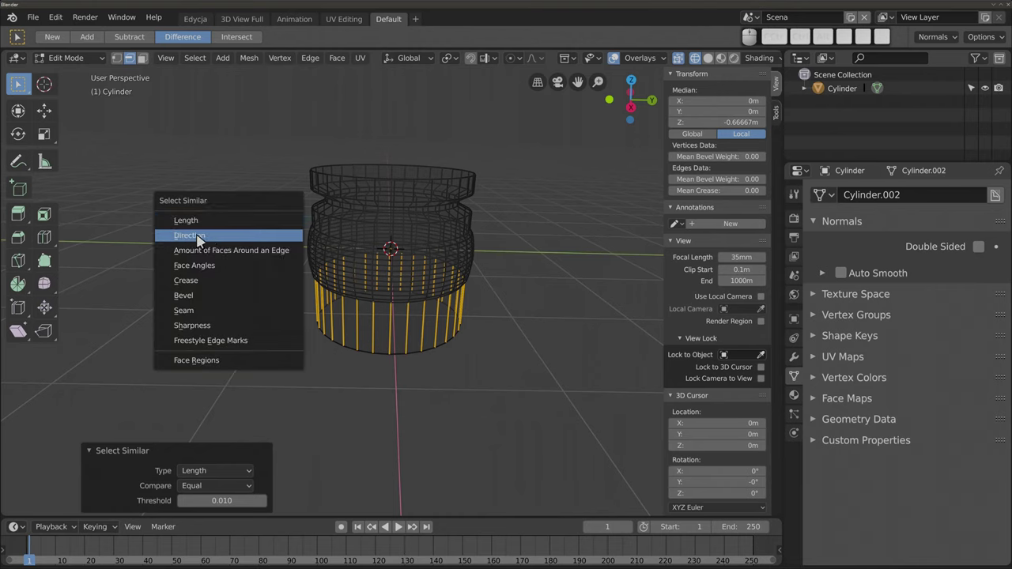
left_click(181, 236)
key("alt+a")
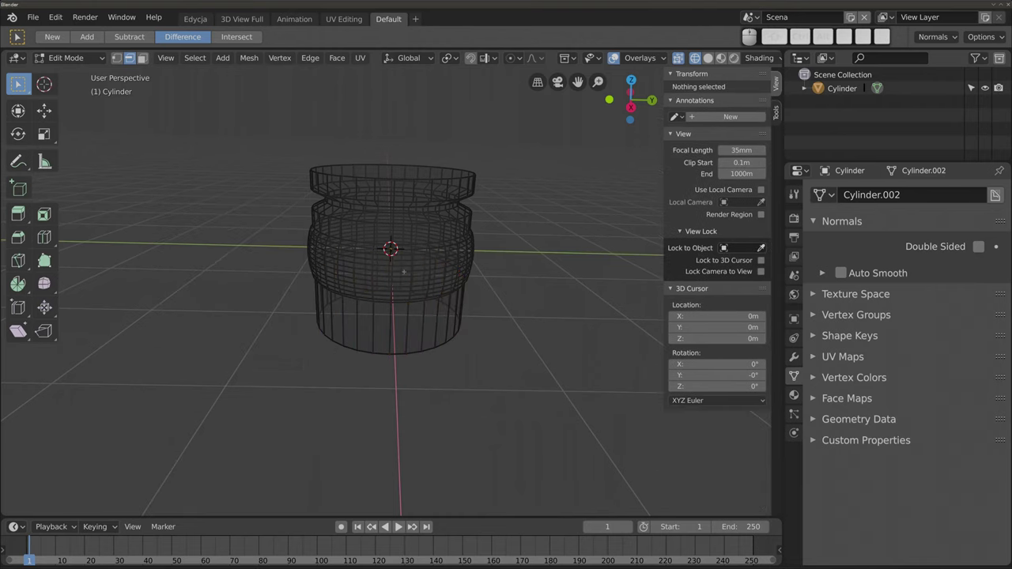
- Select all edges sharing one edge's Direction, then clear and pick a top-rim edge
left_click(403, 272)
mouse_move(403, 272)
middle_mouse_down()
mouse_move(360, 289)
mouse_move(490, 235)
middle_mouse_up()
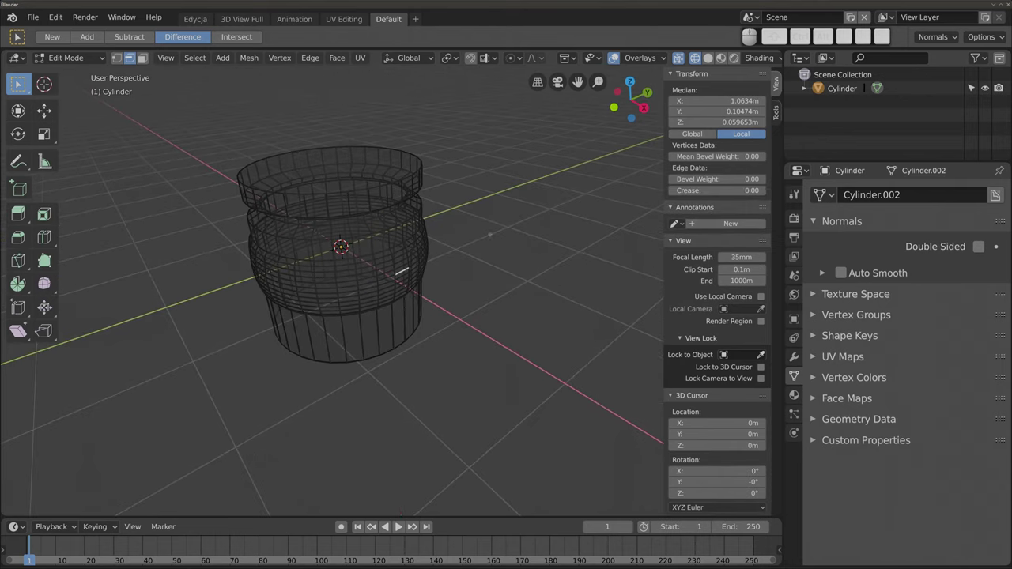
key("shift+g")
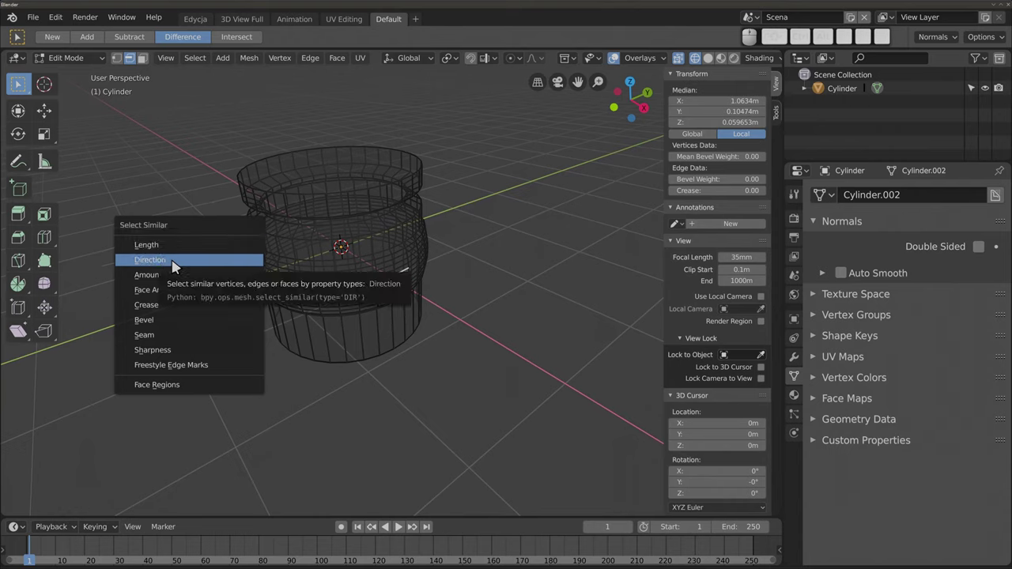
left_click(171, 262)
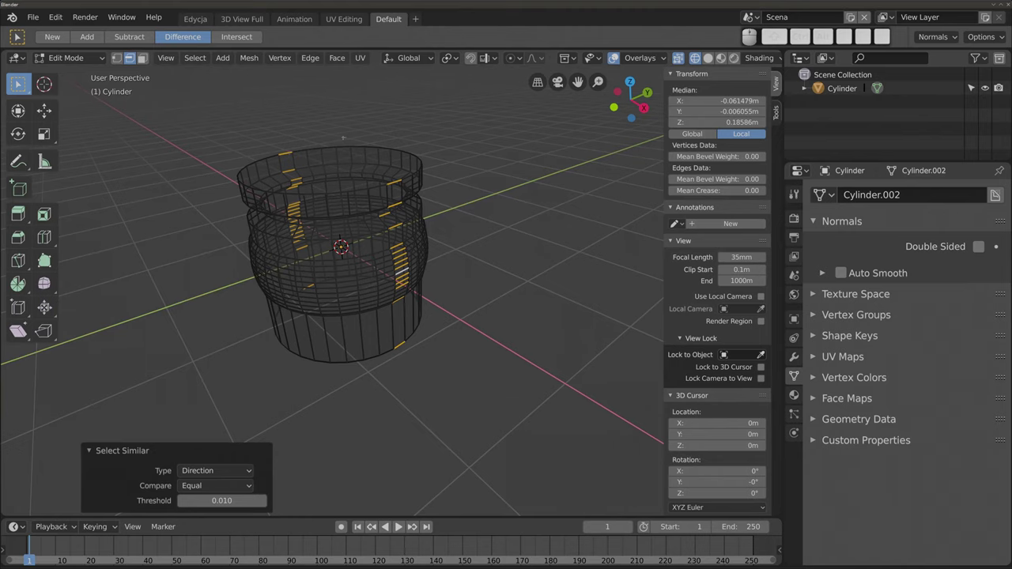
middle_click_drag(280, 278, 313, 288)
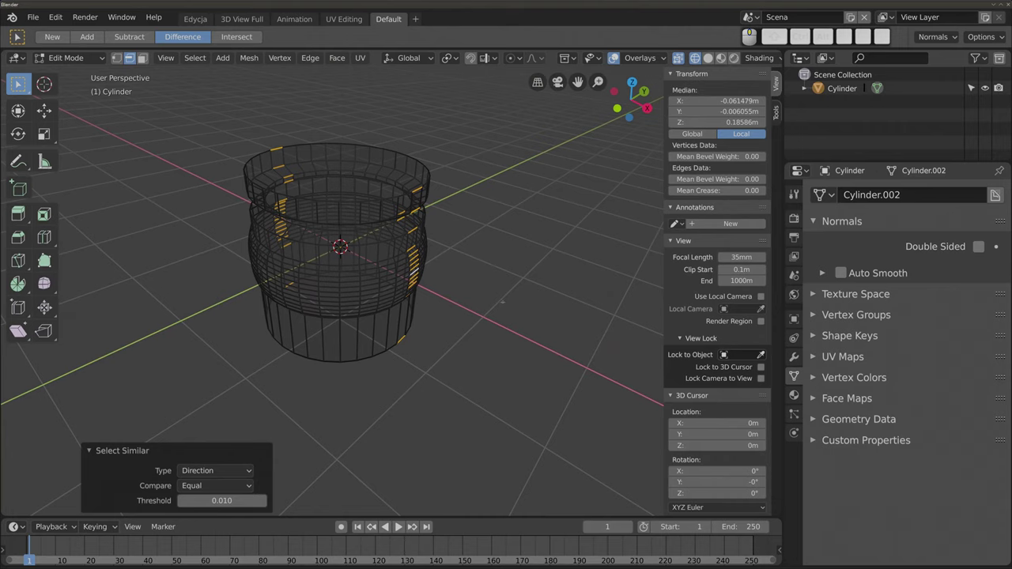
key("alt+a")
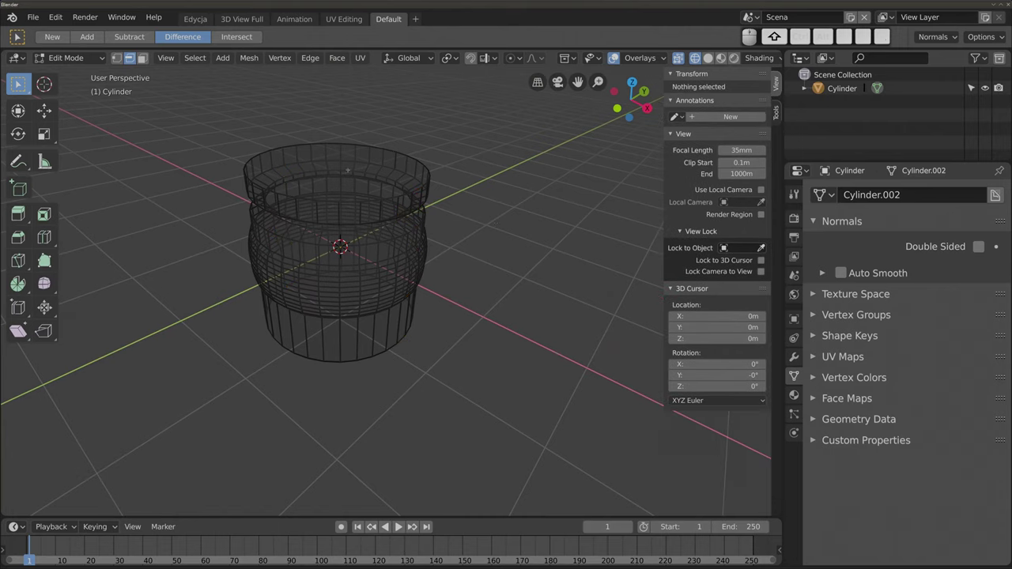
left_click(346, 170)
key("shift+g")
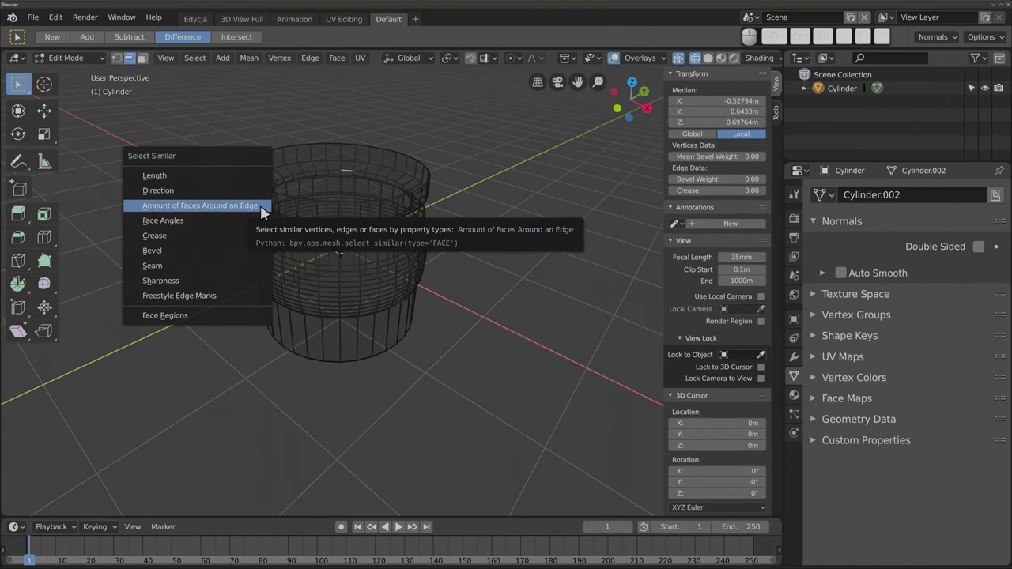
key("Escape")
- In Object Mode, add an Ico Sphere and move it right of the cylinder
key("Tab")
middle_click_drag(407, 255, 284, 234, "shift")
key("shift+a")
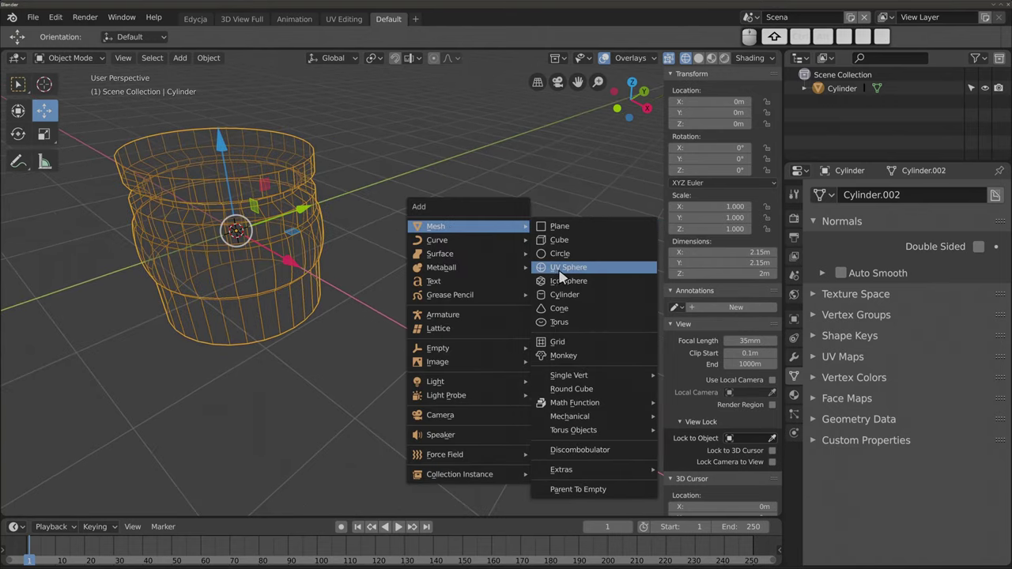
left_click(571, 279)
left_click_drag(256, 246, 473, 271)
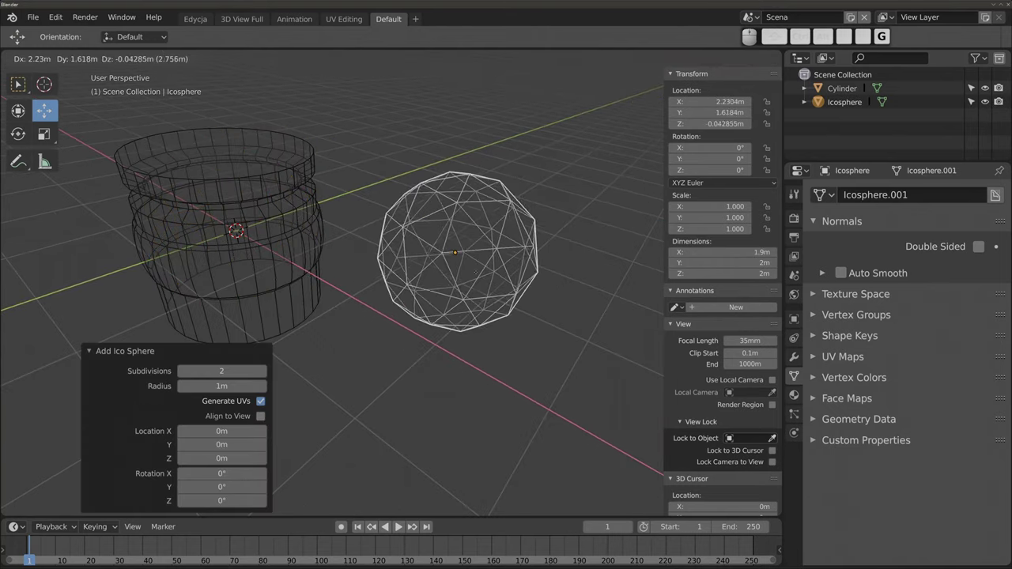
- Return to solid shading and enter Edit Mode on the icosphere with nothing selected
key("z")
key("Tab")
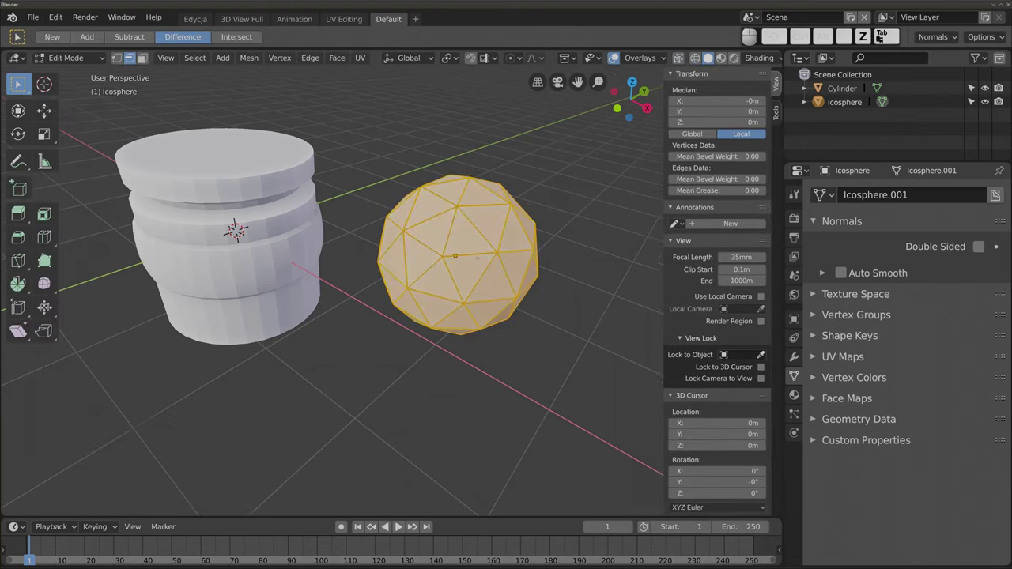
scroll(459, 255, "up", 2)
left_click(395, 237)
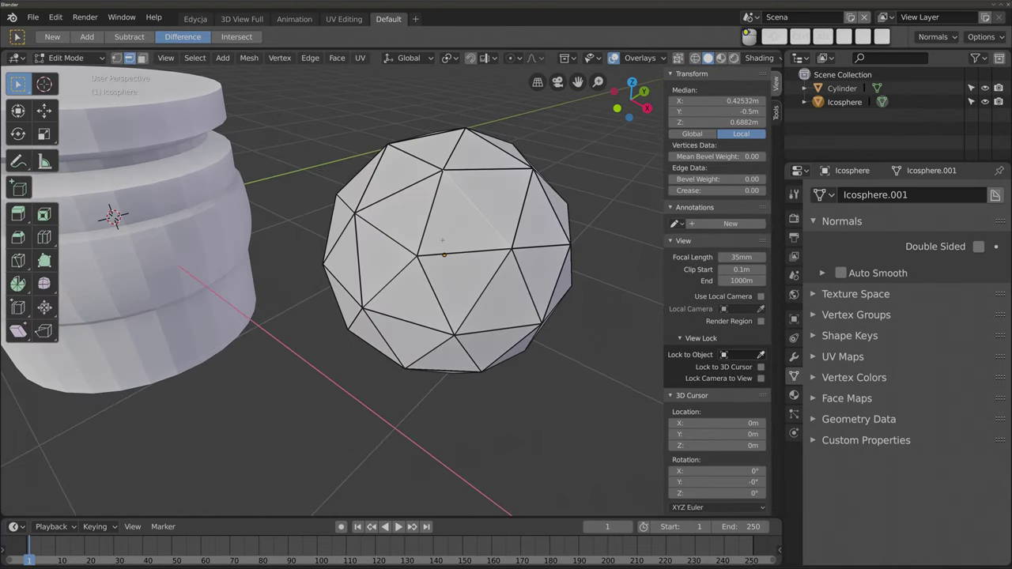
middle_click_drag(419, 245, 396, 236)
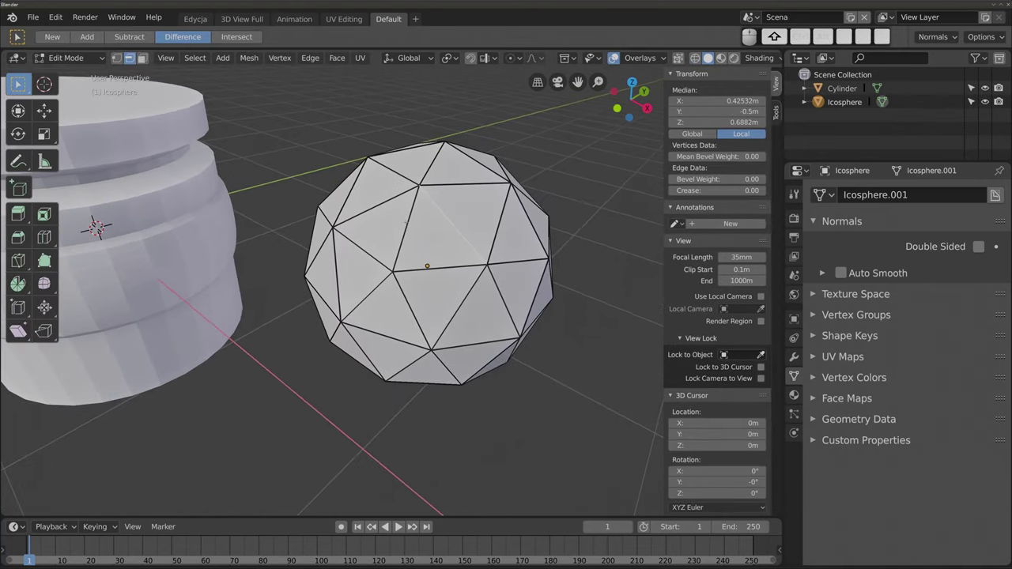
- Bevel the icosphere's top vertex into a hexagonal face
key("1")
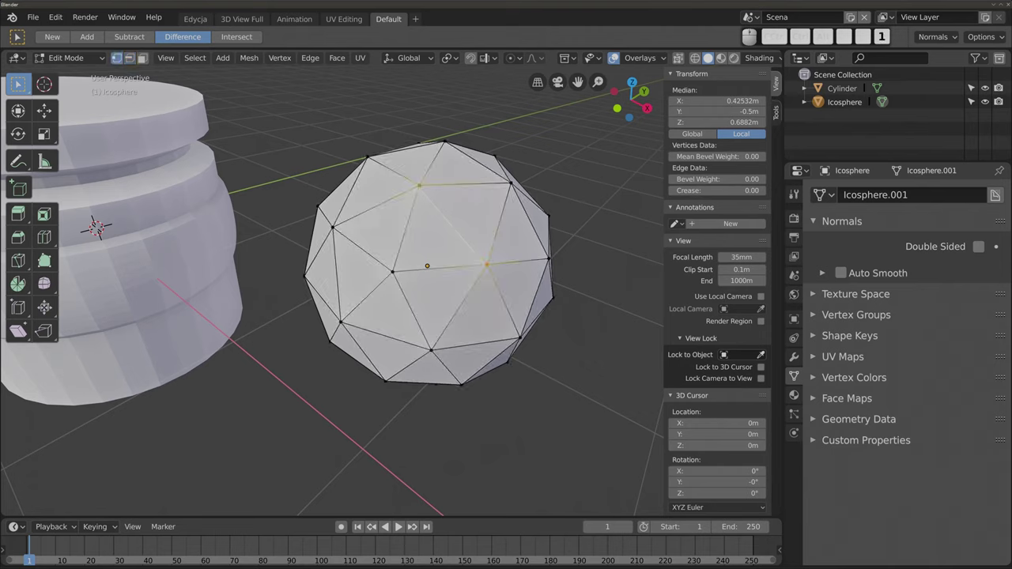
left_click(419, 186)
key("ctrl+shift+b")
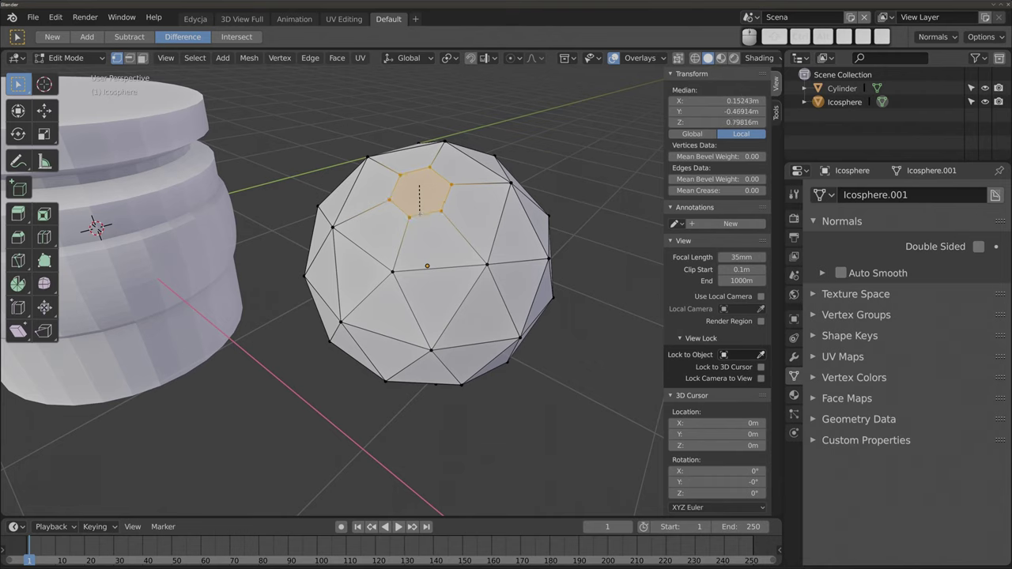
left_click(419, 233)
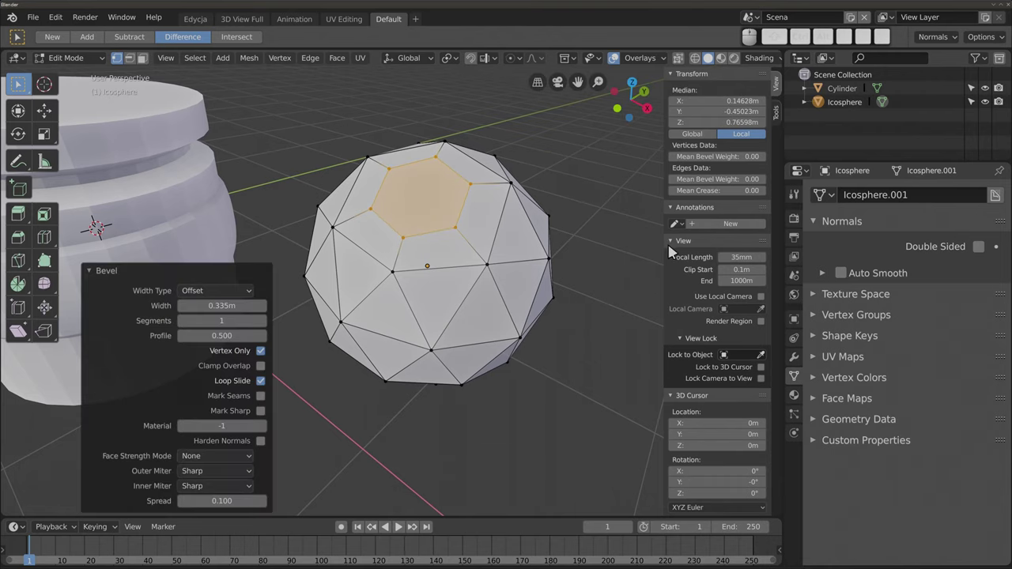
- Inset the hexagonal face twice into nested rings, then deselect all
key("i")
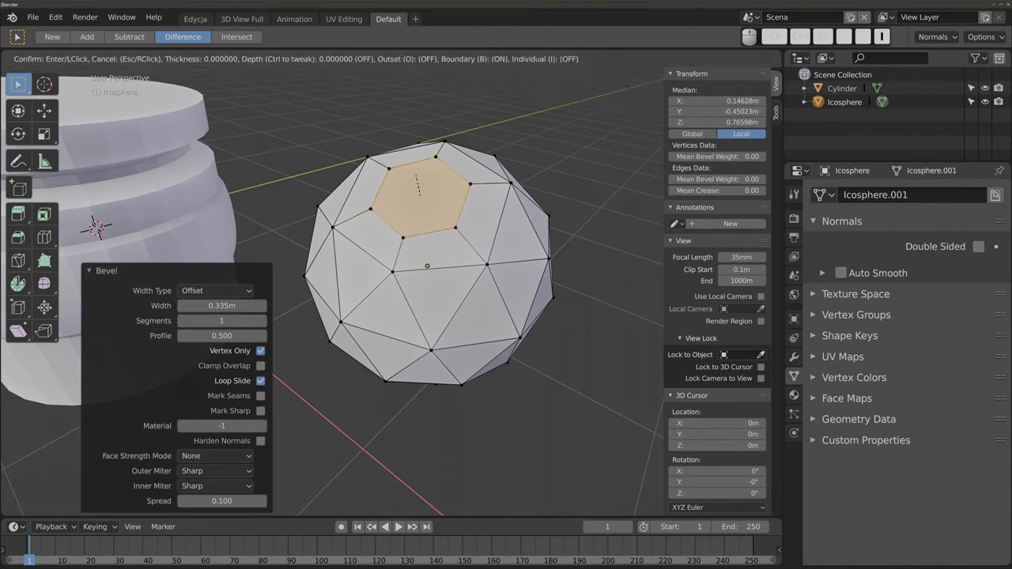
left_click(417, 185)
key("i")
left_click(419, 191)
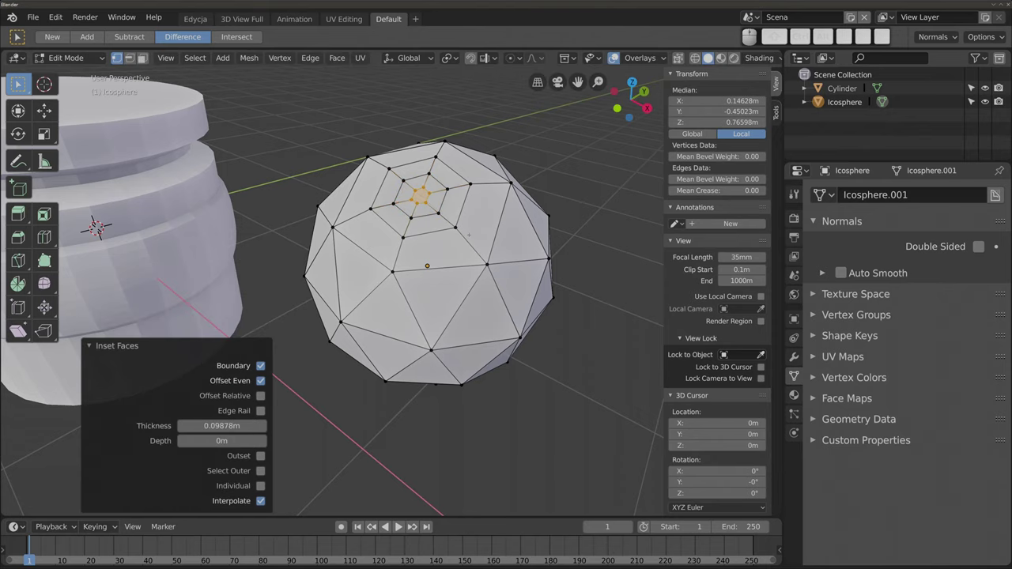
key("Tab")
key("Tab")
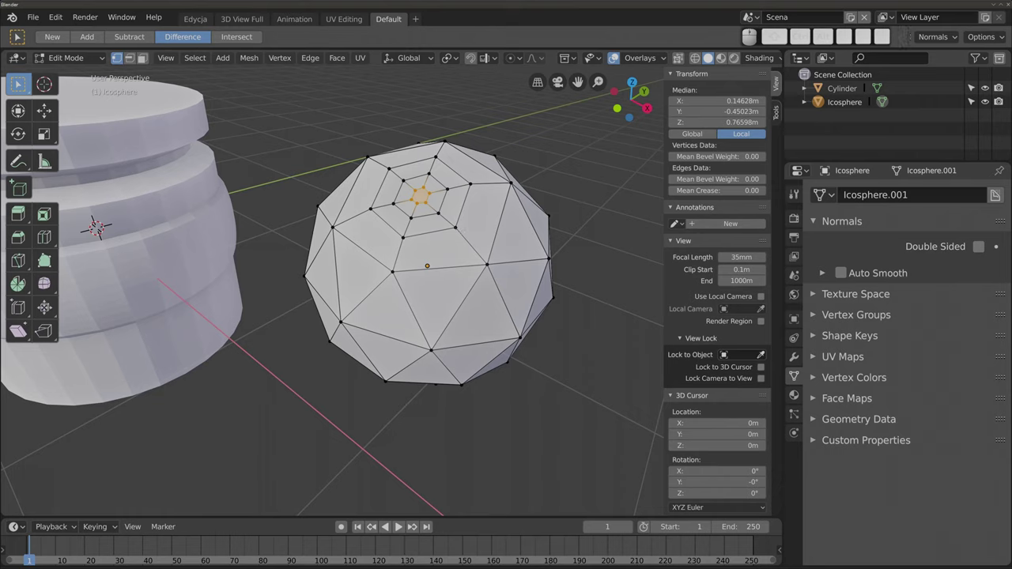
key("alt+a")
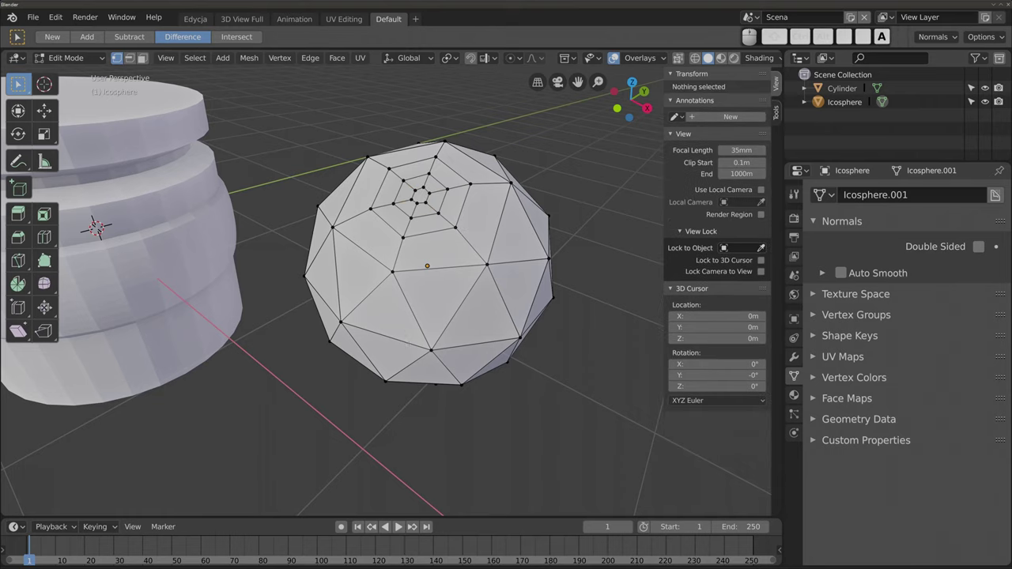
left_click(487, 263)
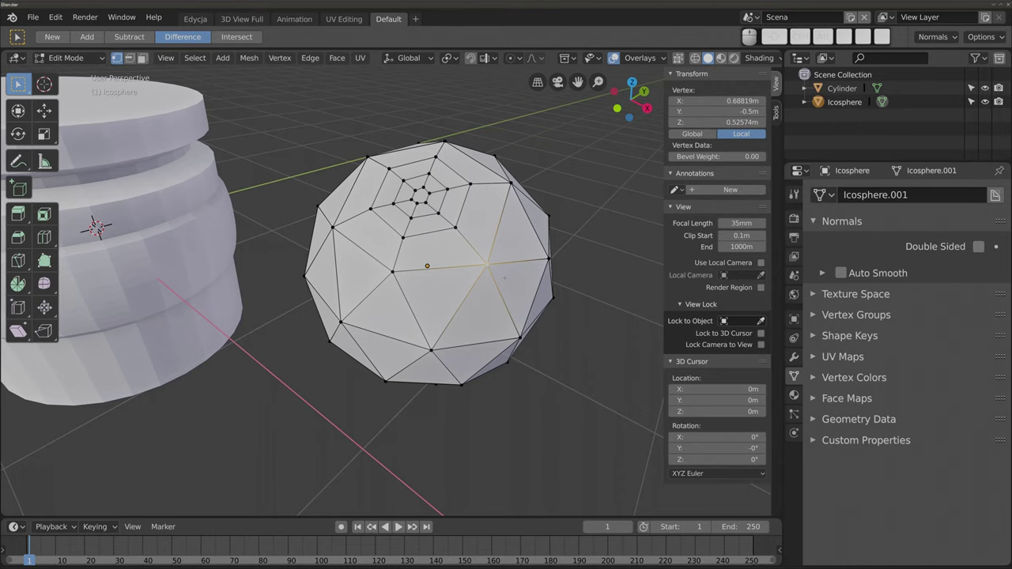
left_click(456, 228)
left_click_drag(465, 231, 456, 228)
left_click_drag(455, 227, 443, 224)
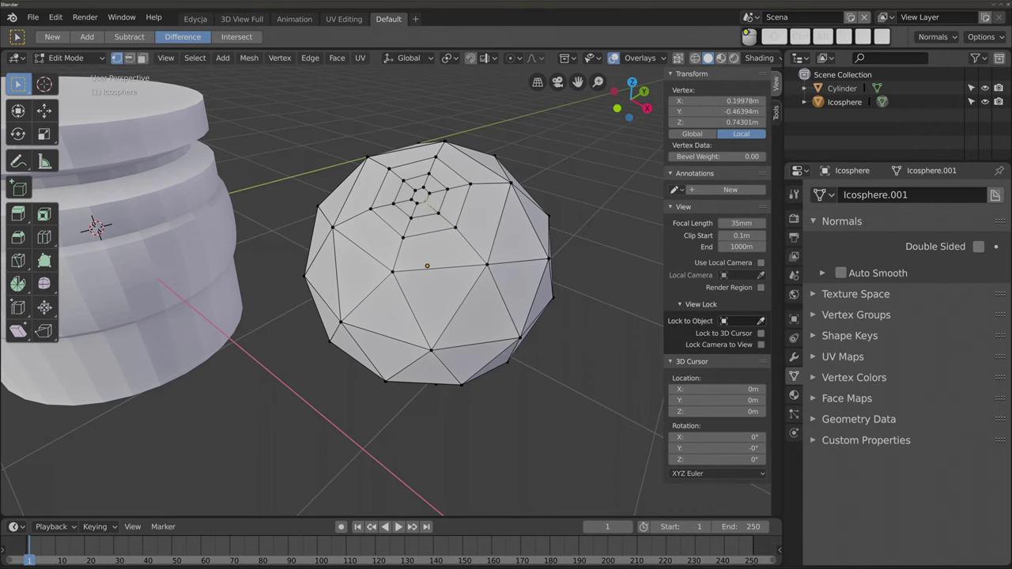
scroll(427, 231, "up", 5)
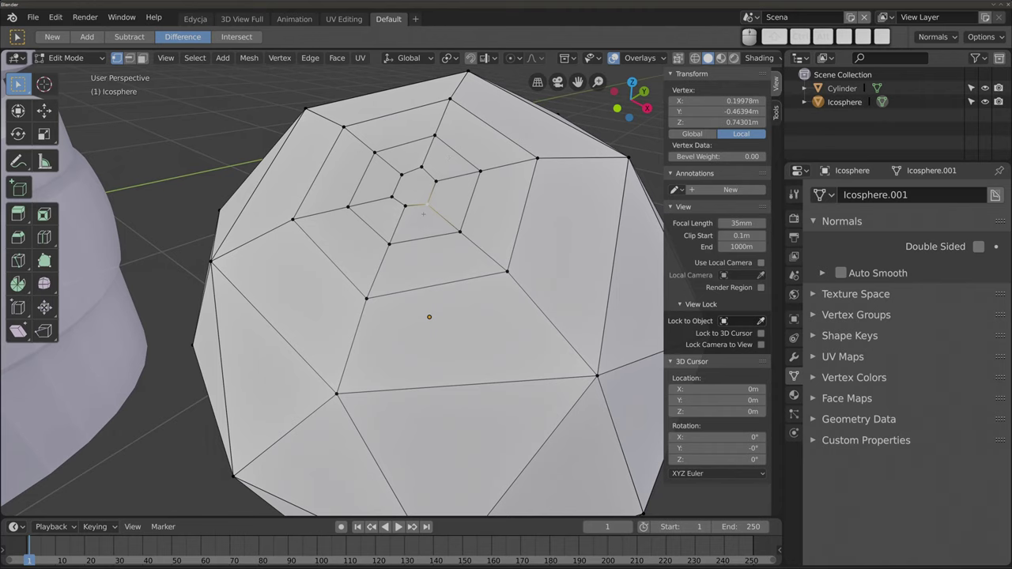
scroll(445, 294, "down", 3)
scroll(445, 294, "down", 2)
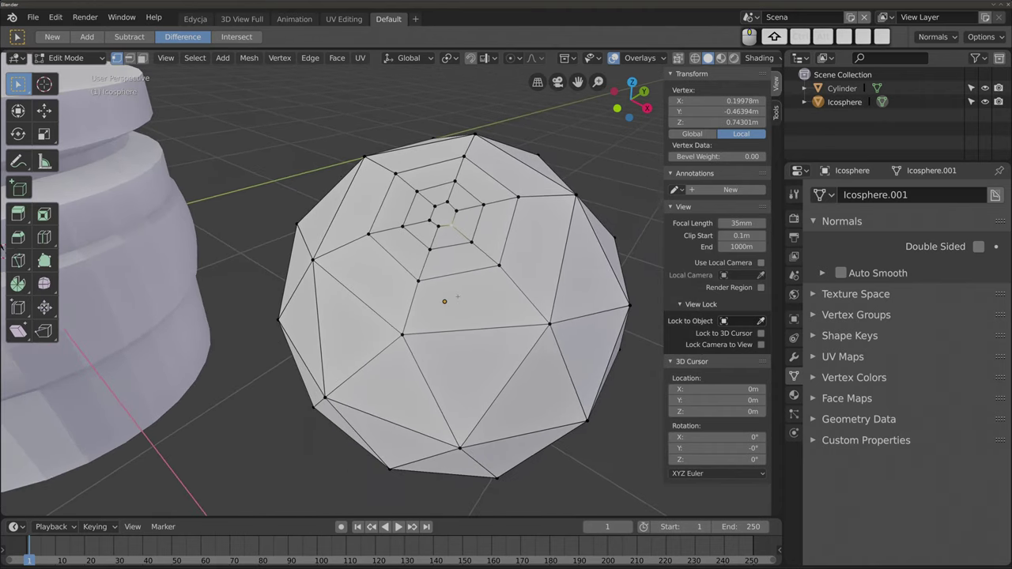
key("shift+g")
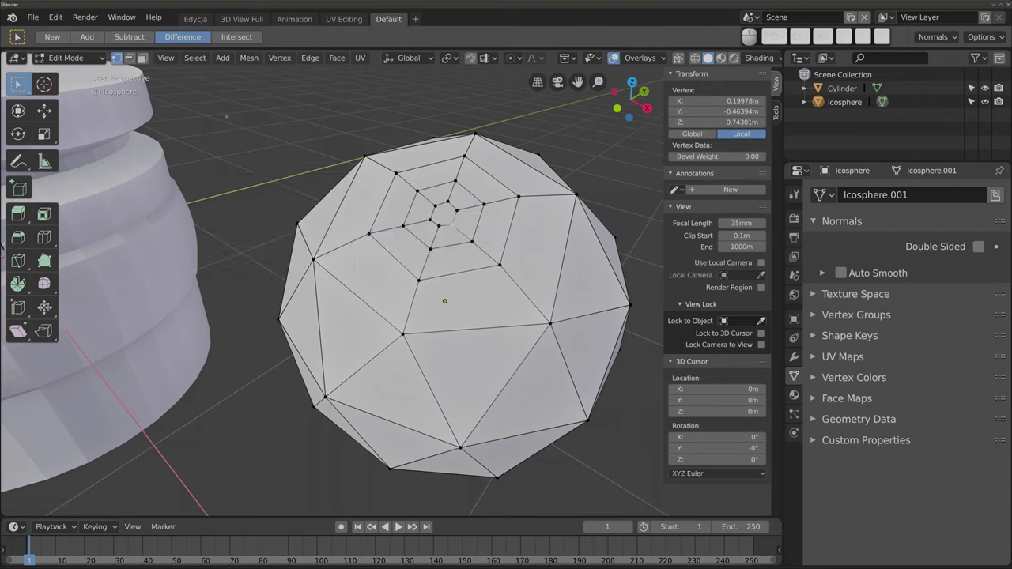
key("shift+g")
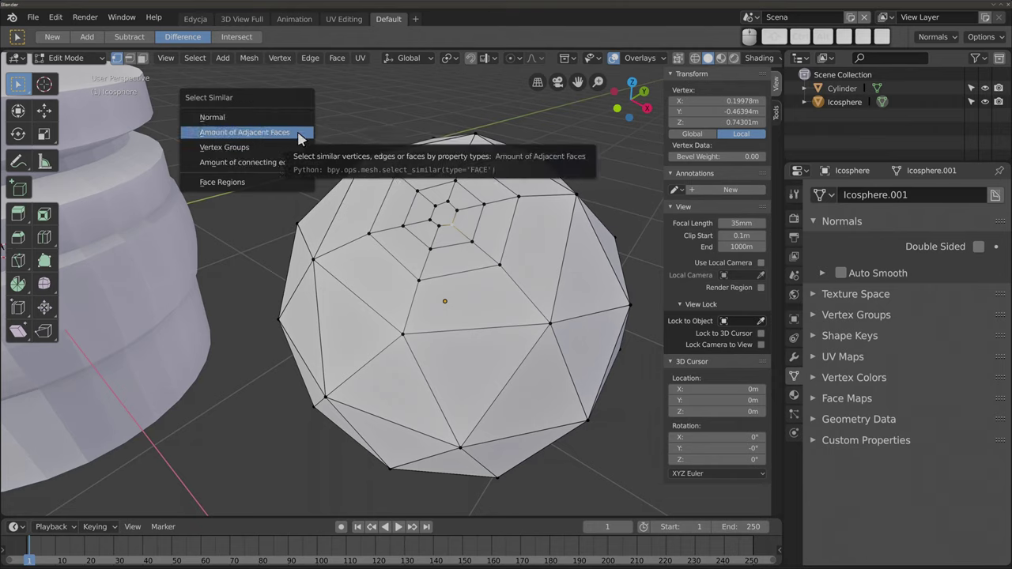
left_click(299, 140)
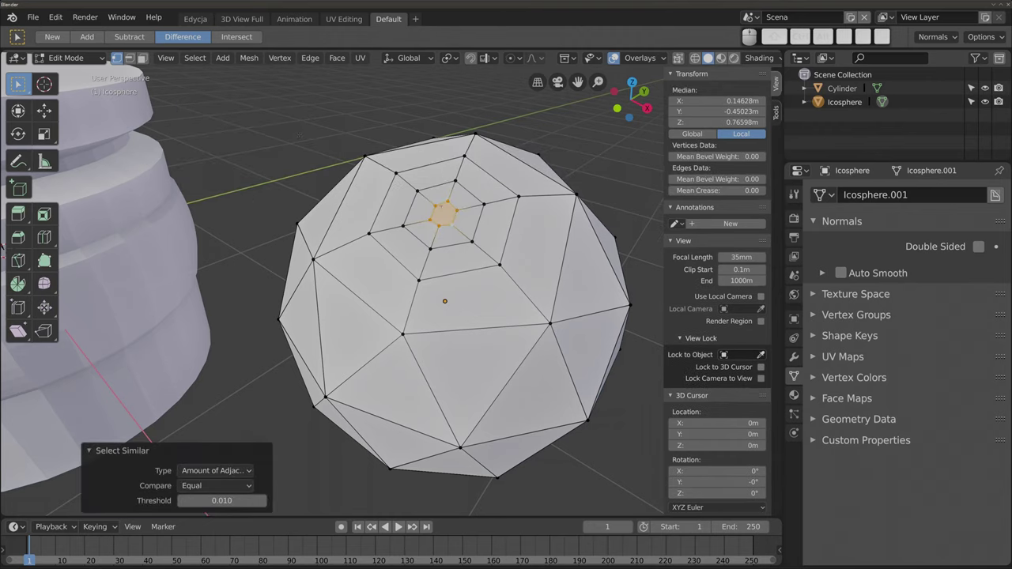
left_click(470, 232)
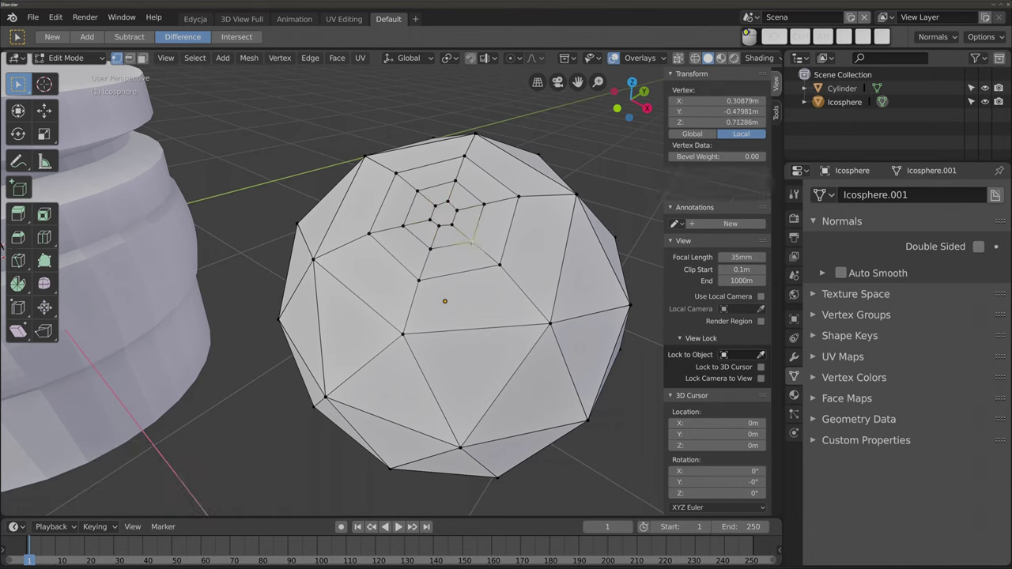
key("shift+g")
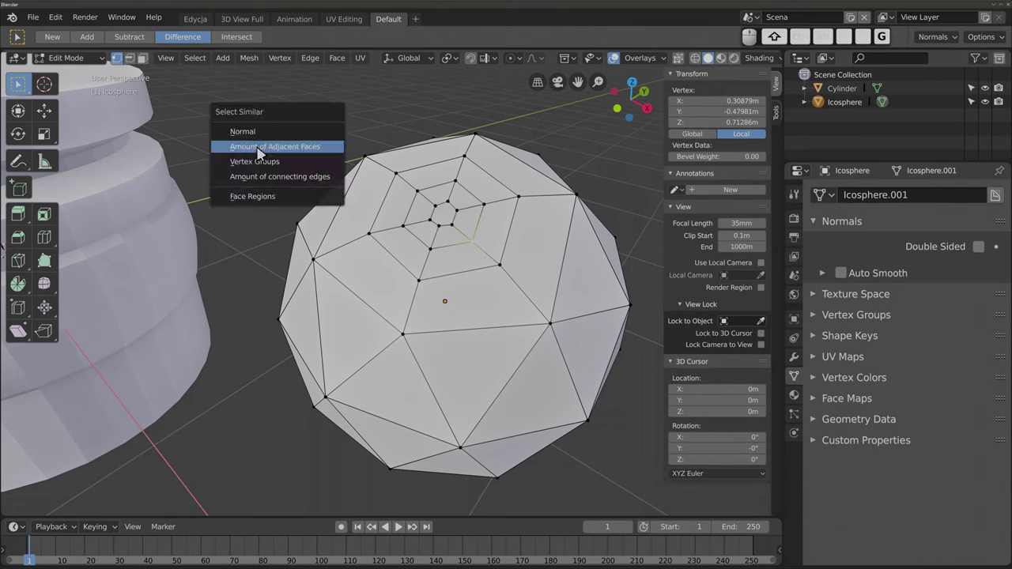
left_click(257, 146)
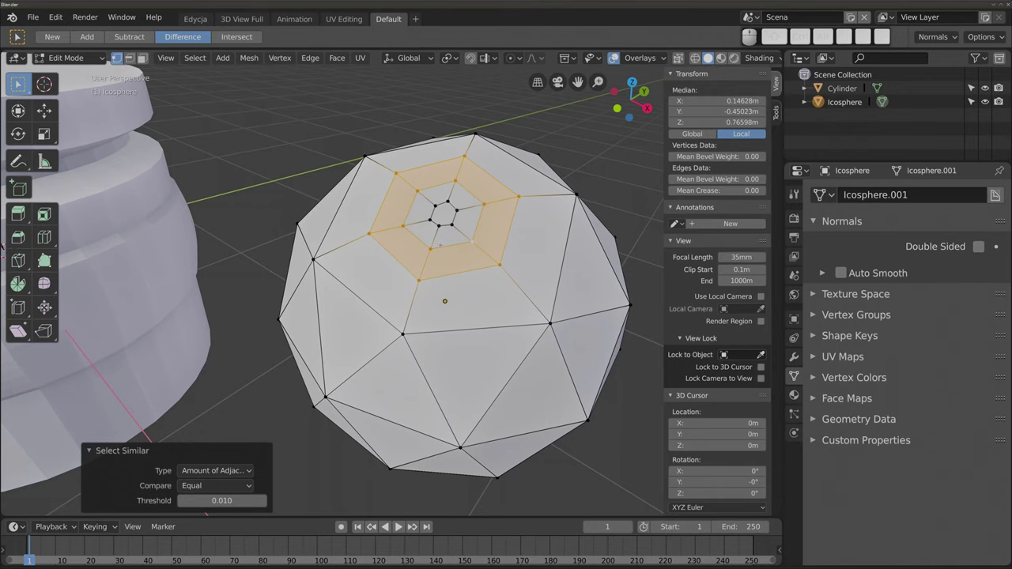
scroll(440, 245, "down", 3)
middle_click_drag(440, 244, 387, 186)
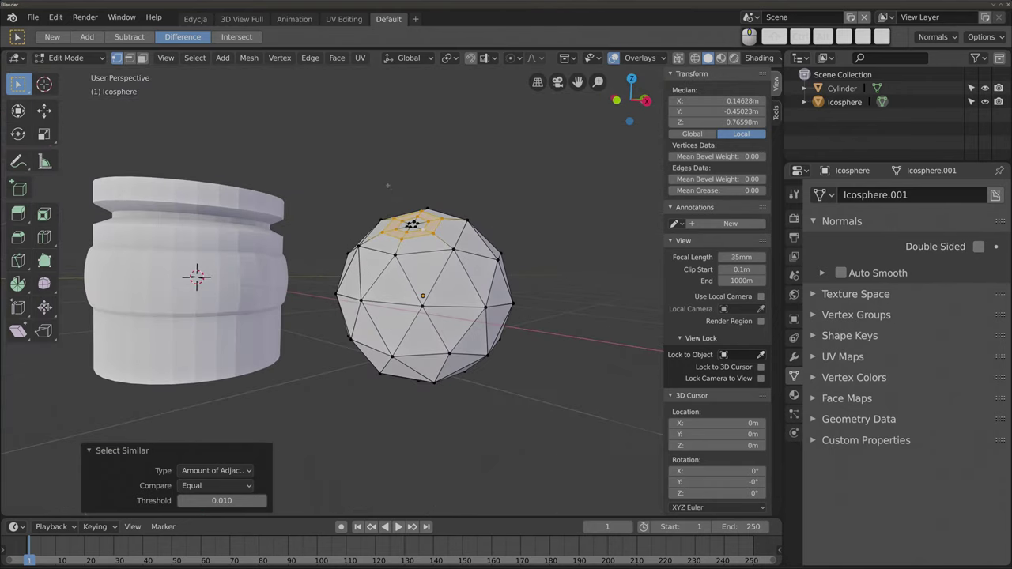
key("ctrl+z")
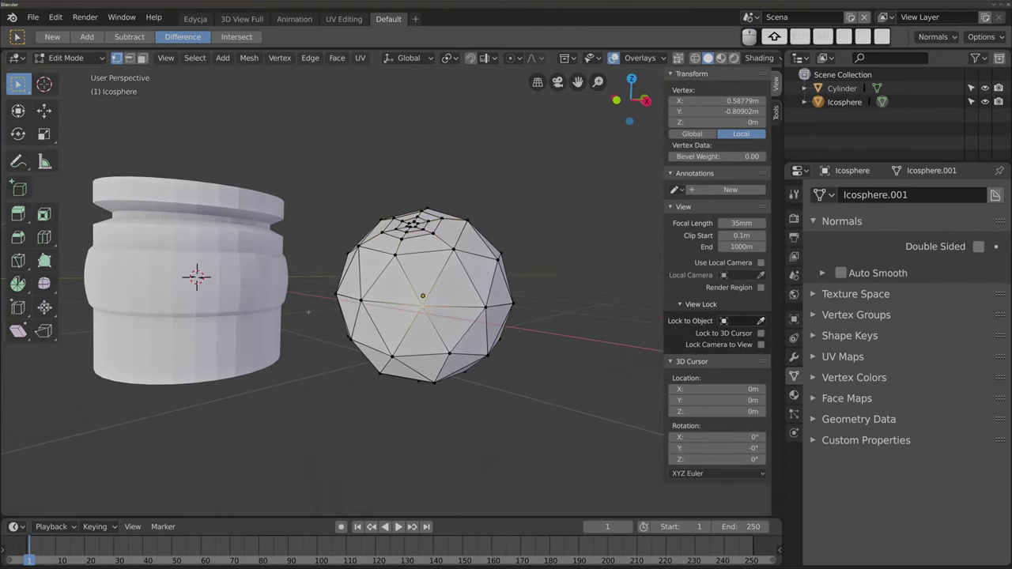
- Select icosphere vertices by similar Amount of Adjacent Faces, viewing the top pole
key("shift+g")
left_click(316, 309)
scroll(316, 308, "up", 2)
mouse_move(317, 308)
middle_mouse_down()
mouse_move(332, 316)
mouse_move(263, 190)
mouse_move(386, 333)
middle_mouse_up()
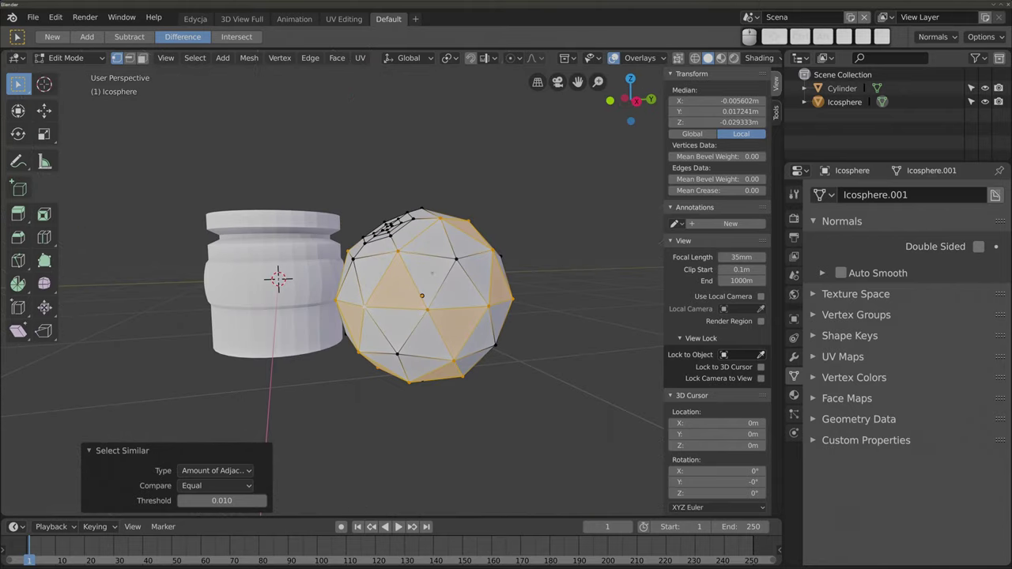
mouse_move(386, 332)
middle_mouse_down()
mouse_move(411, 300)
mouse_move(372, 304)
middle_mouse_up()
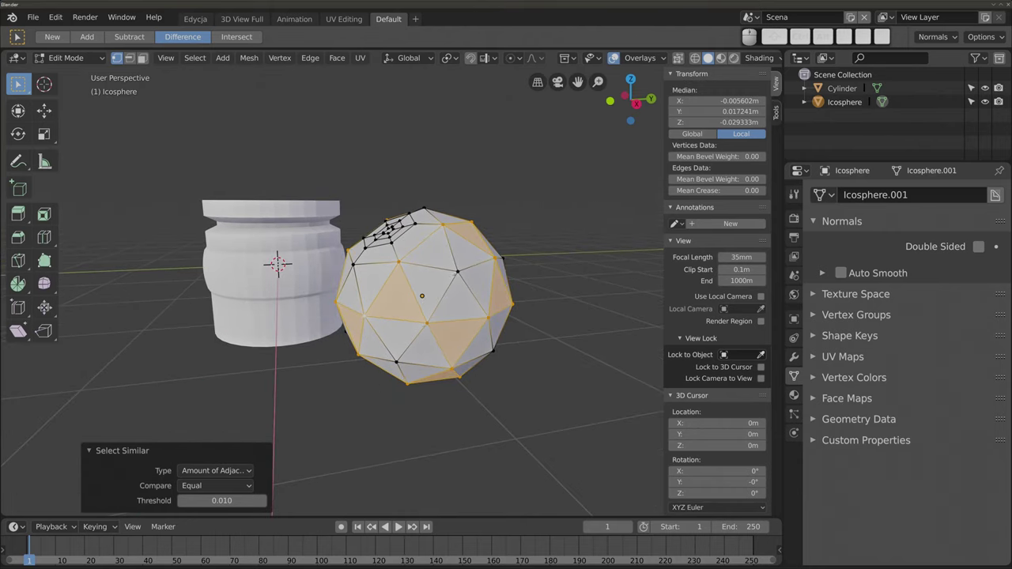
middle_click_drag(380, 309, 392, 308)
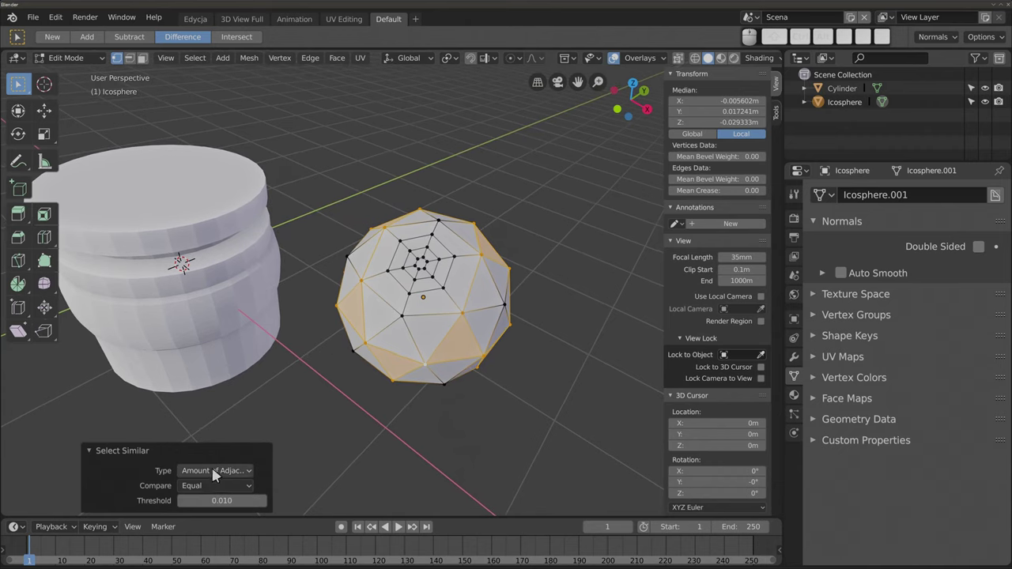
- Set the adjacent-faces Compare option to Greater, then to Less
left_click(234, 472)
left_click(207, 486)
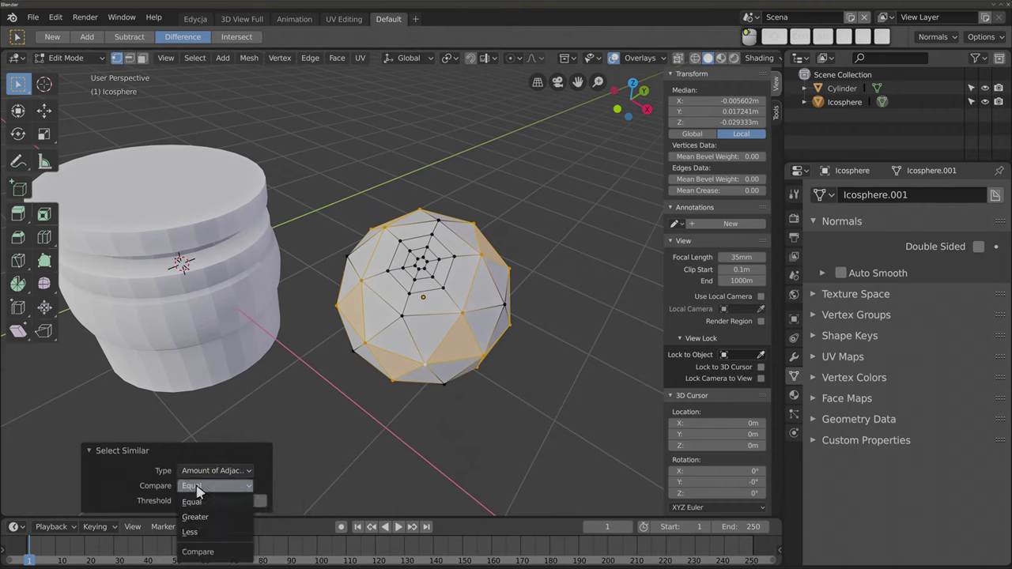
left_click(201, 517)
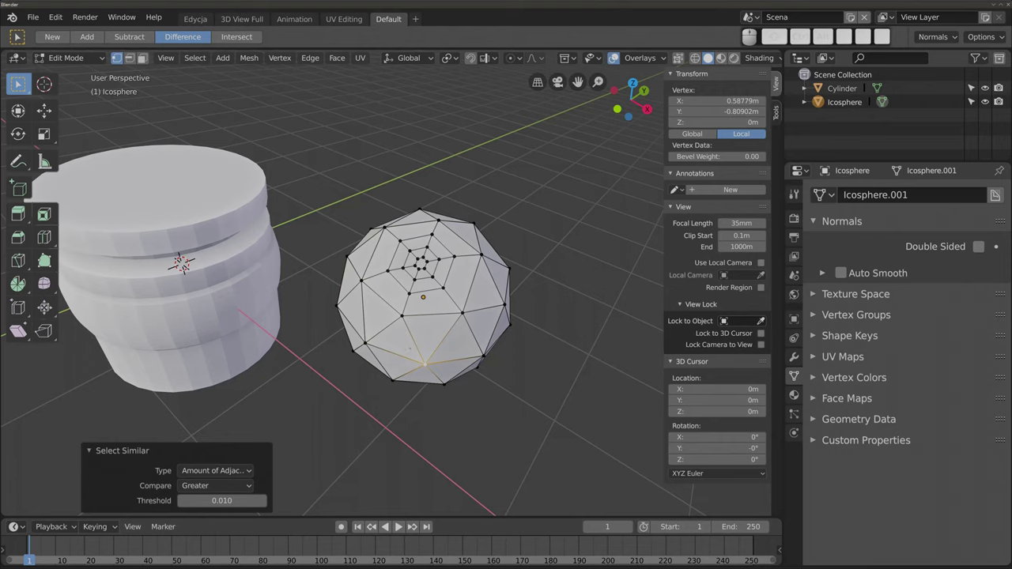
middle_click_drag(356, 238, 356, 198)
middle_click_drag(355, 238, 355, 268)
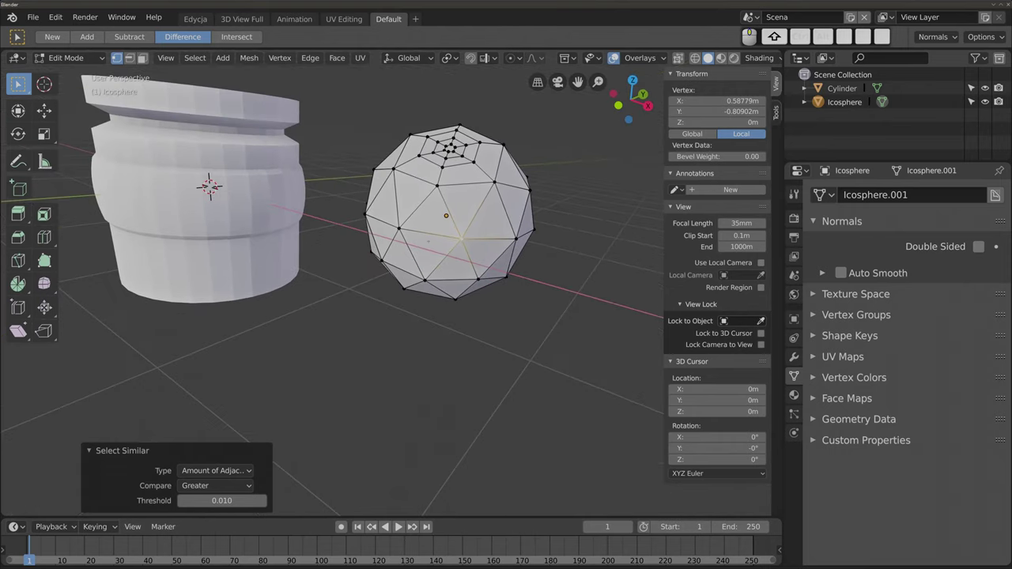
left_click(207, 485)
left_click(202, 531)
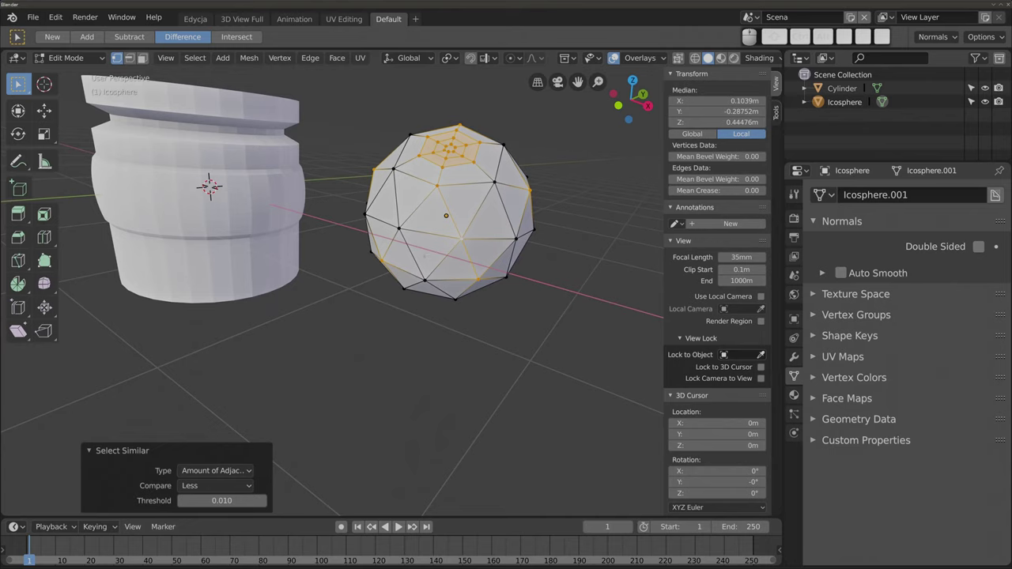
- Pick single icosphere vertices, then switch to face select mode
middle_click_drag(418, 235, 408, 254)
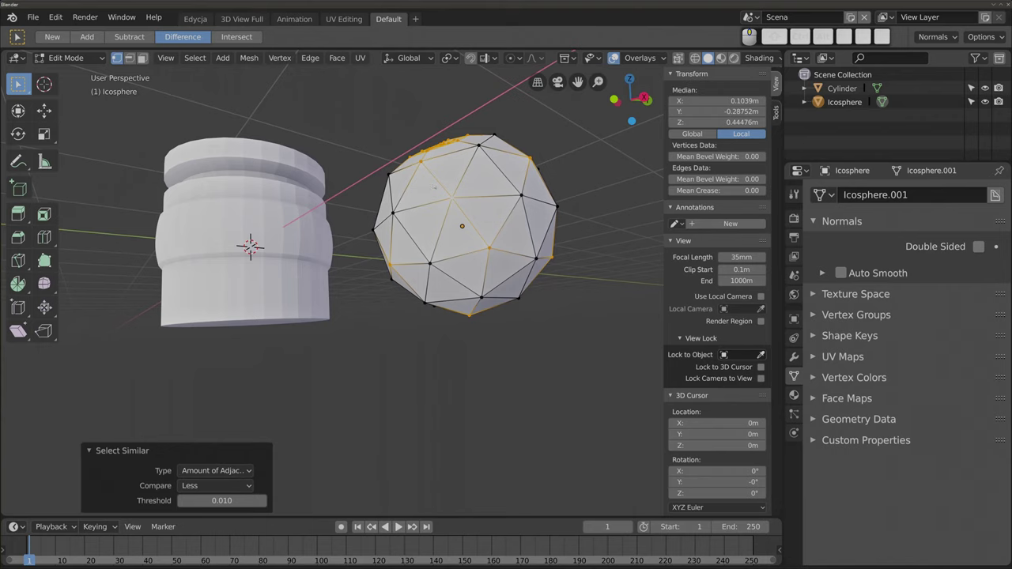
left_click(451, 198)
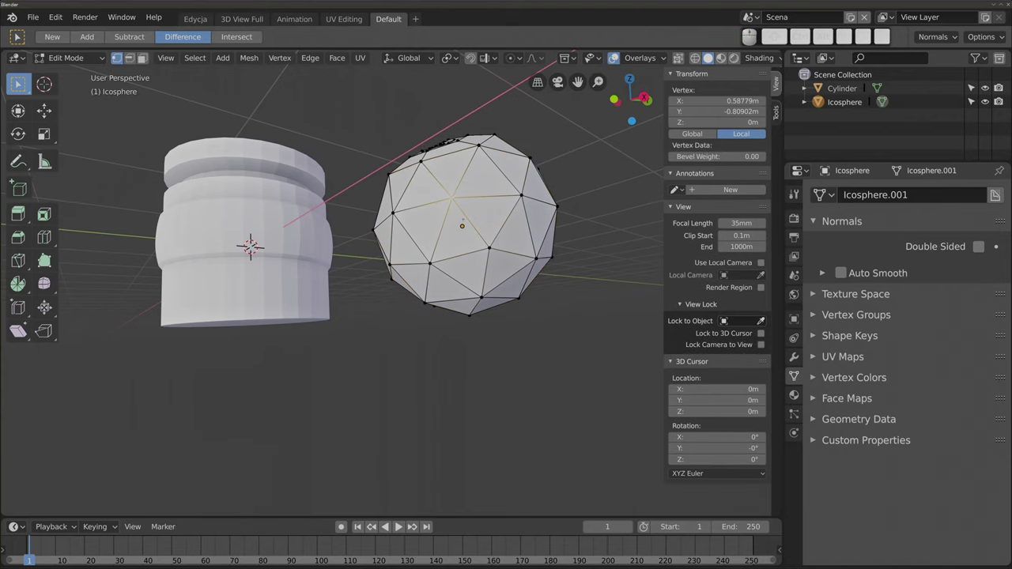
left_click(486, 248)
mouse_move(332, 317)
middle_mouse_down()
mouse_move(301, 348)
mouse_move(326, 312)
middle_mouse_up()
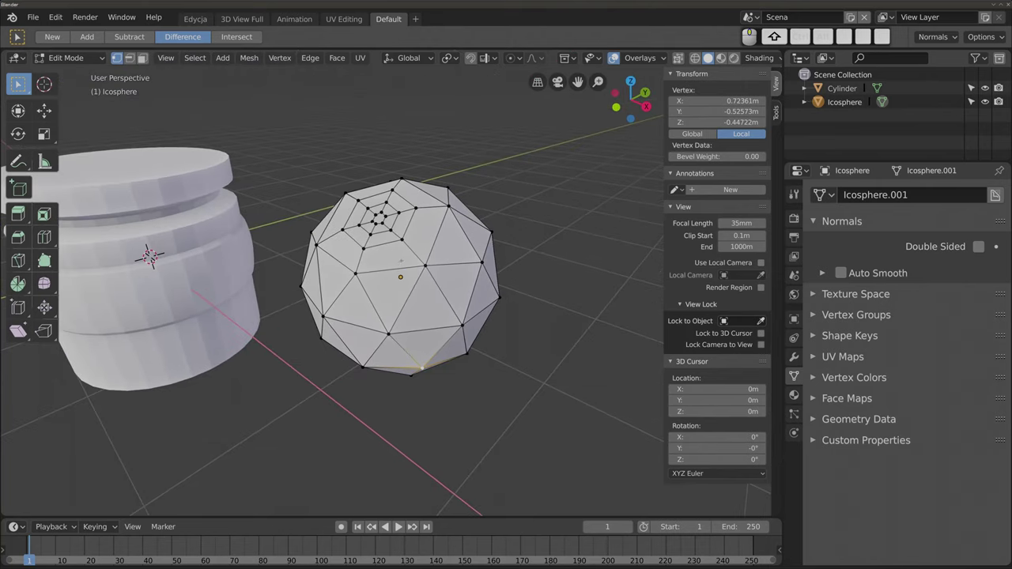
key("Tab")
key("Tab")
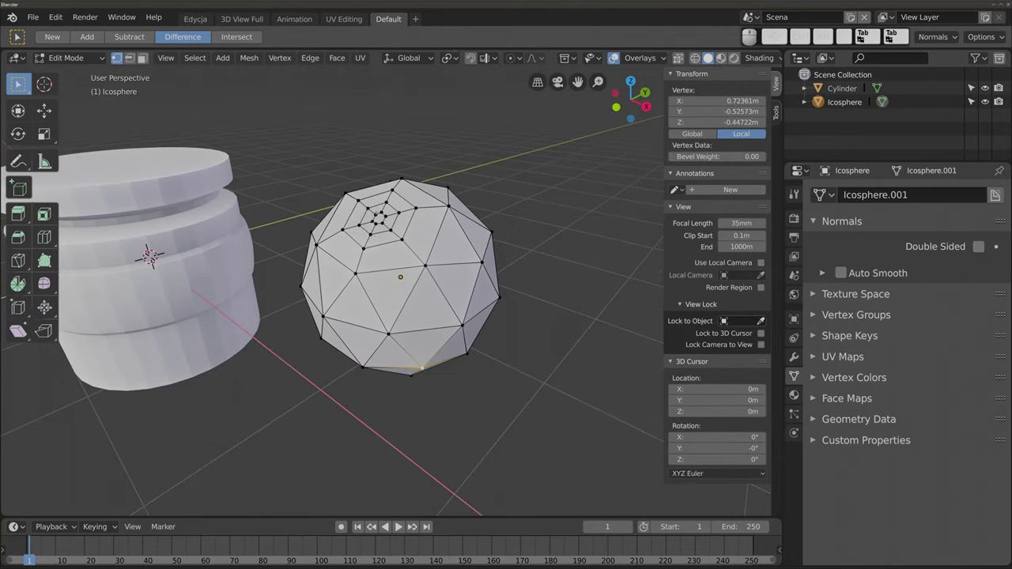
left_click(143, 60)
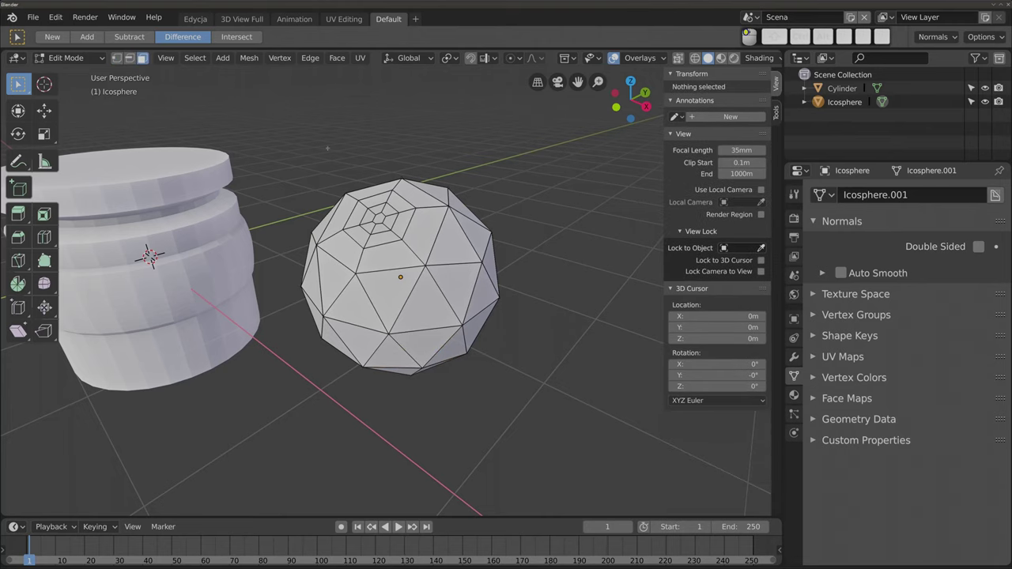
- Select faces with similar Area to a top face, widening the threshold
left_click(400, 220)
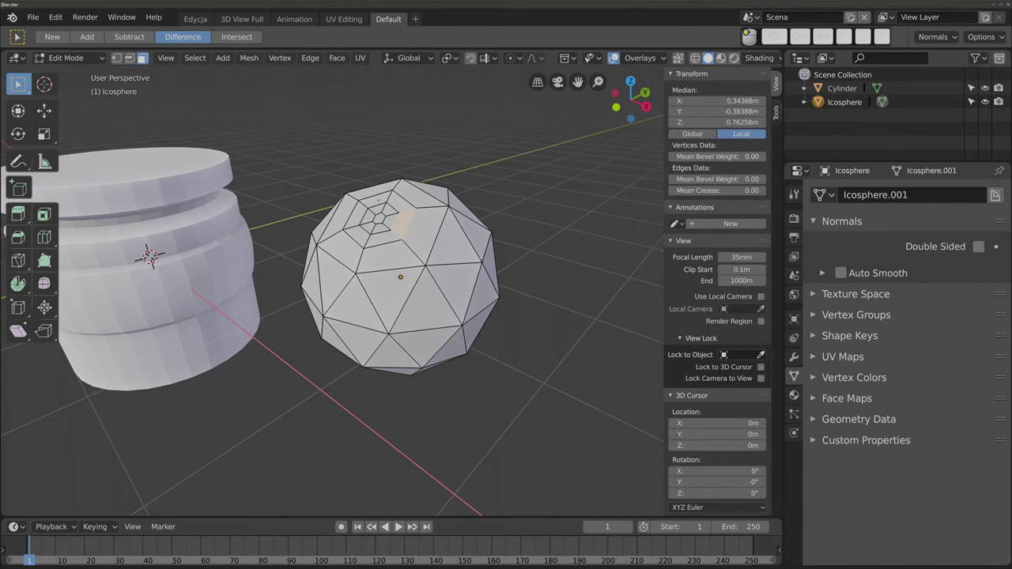
key("shift+g")
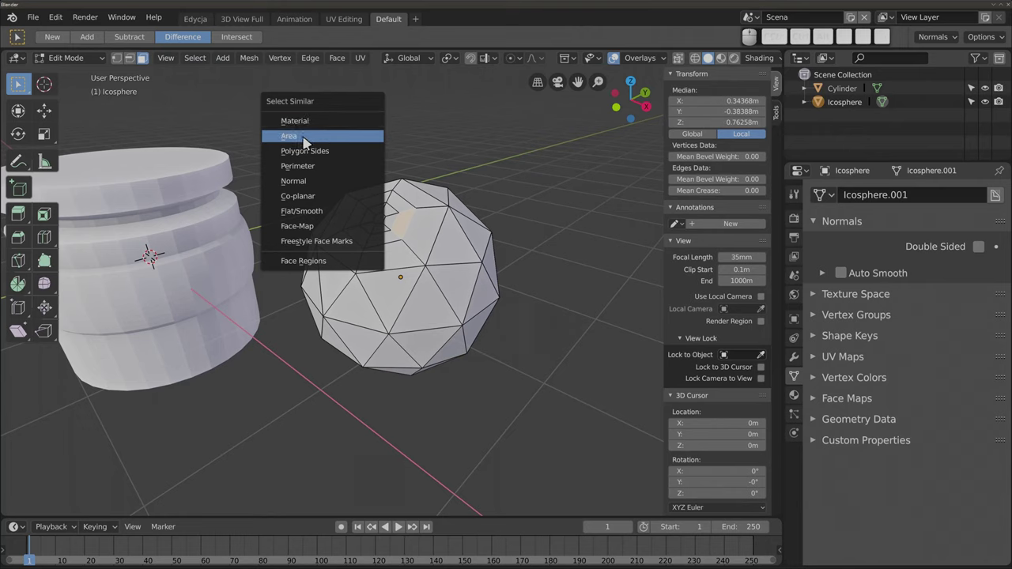
left_click(332, 137)
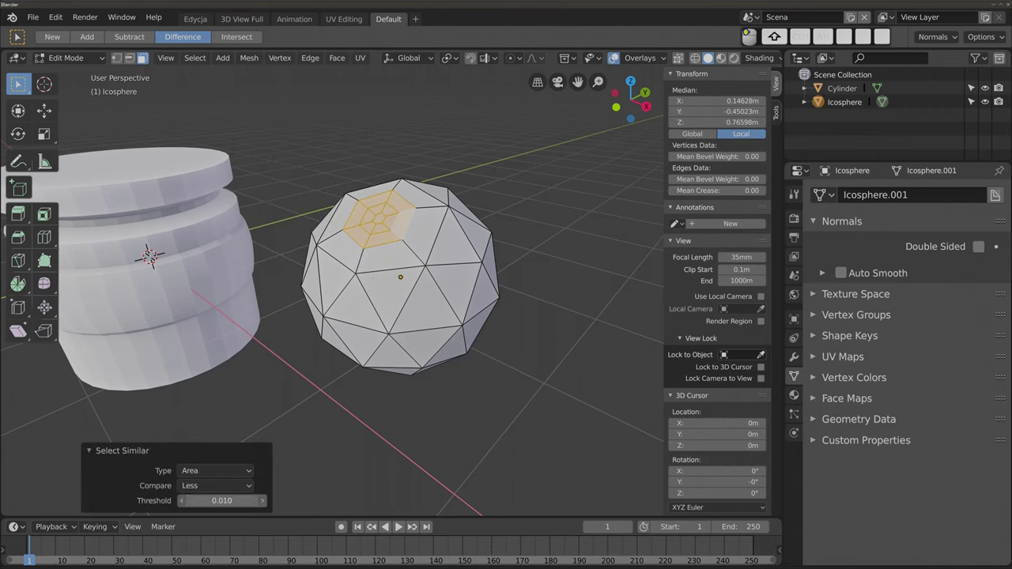
mouse_move(222, 501)
left_mouse_down()
mouse_move(238, 501)
mouse_move(210, 501)
left_mouse_up()
- Pick a lower face and select faces with similar Area
left_click(418, 302)
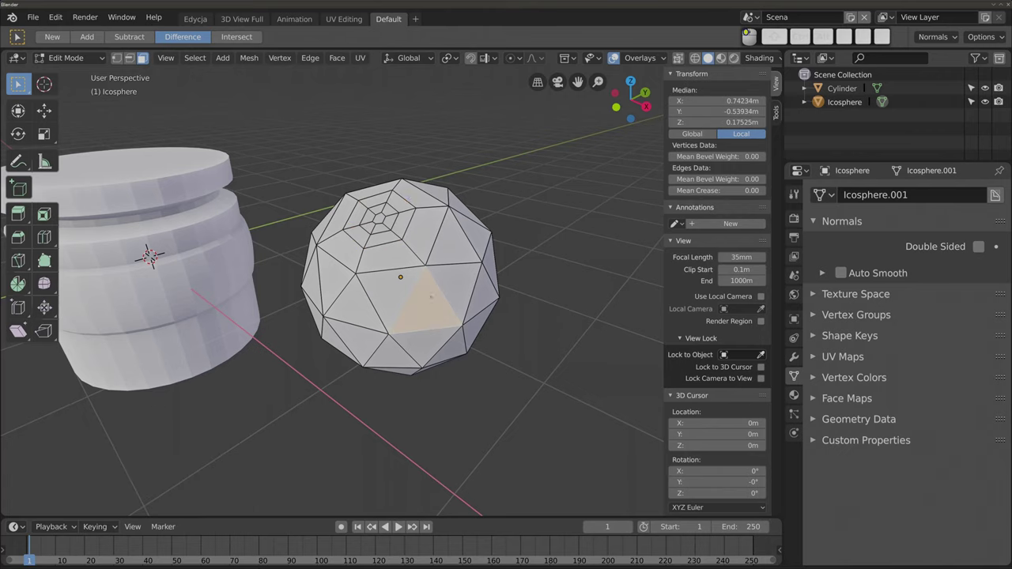
middle_click_drag(417, 302, 475, 285)
middle_click_drag(428, 246, 333, 249)
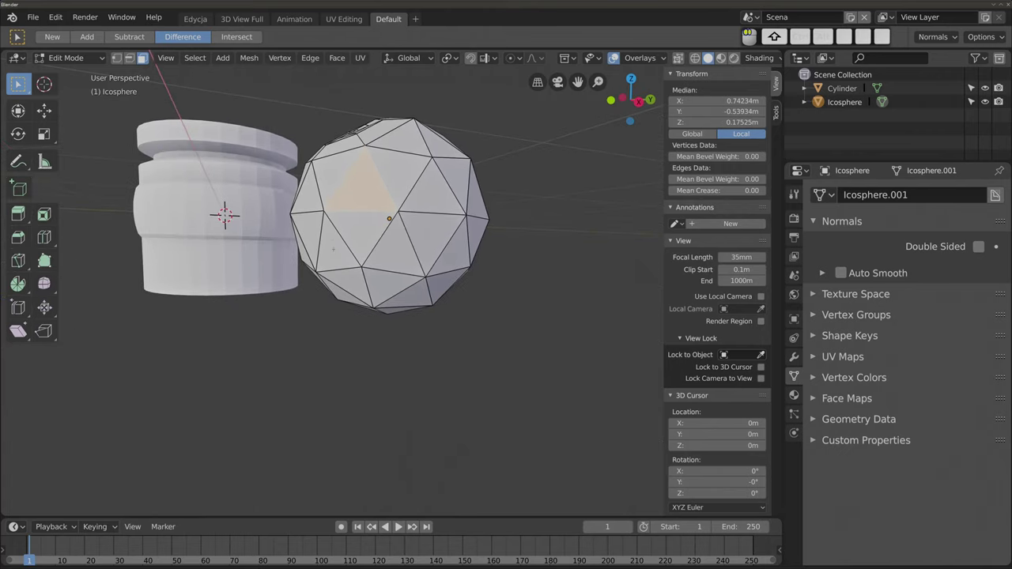
key("shift+g")
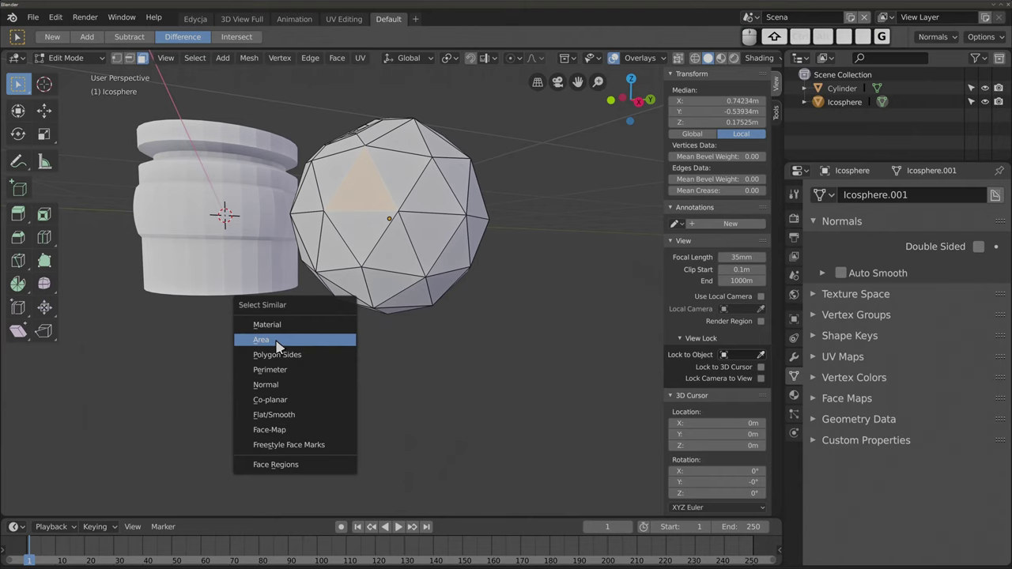
left_click(277, 341)
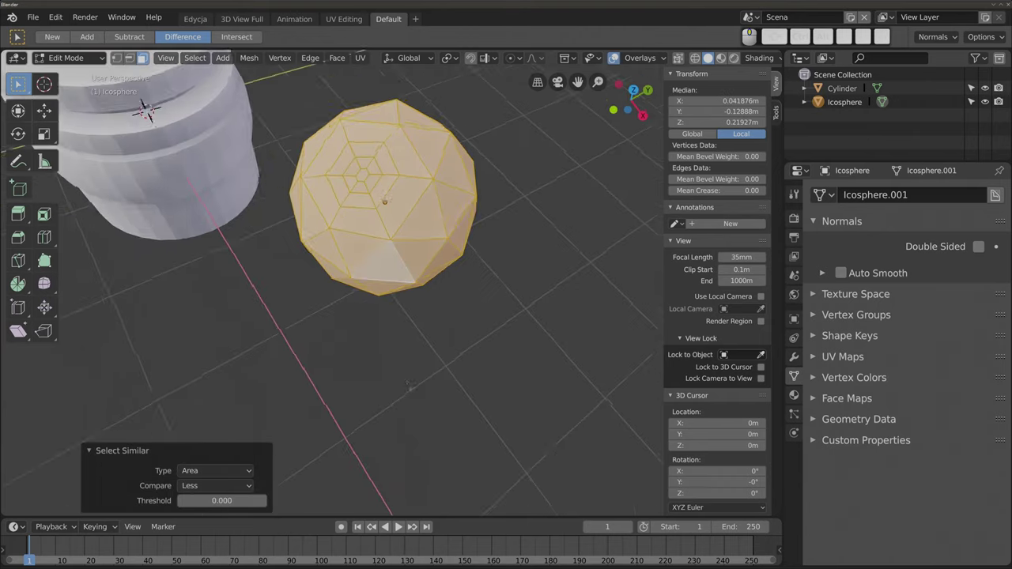
middle_click_drag(300, 324, 237, 300)
mouse_move(332, 355)
middle_mouse_down()
mouse_move(363, 340)
mouse_move(371, 317)
middle_mouse_up()
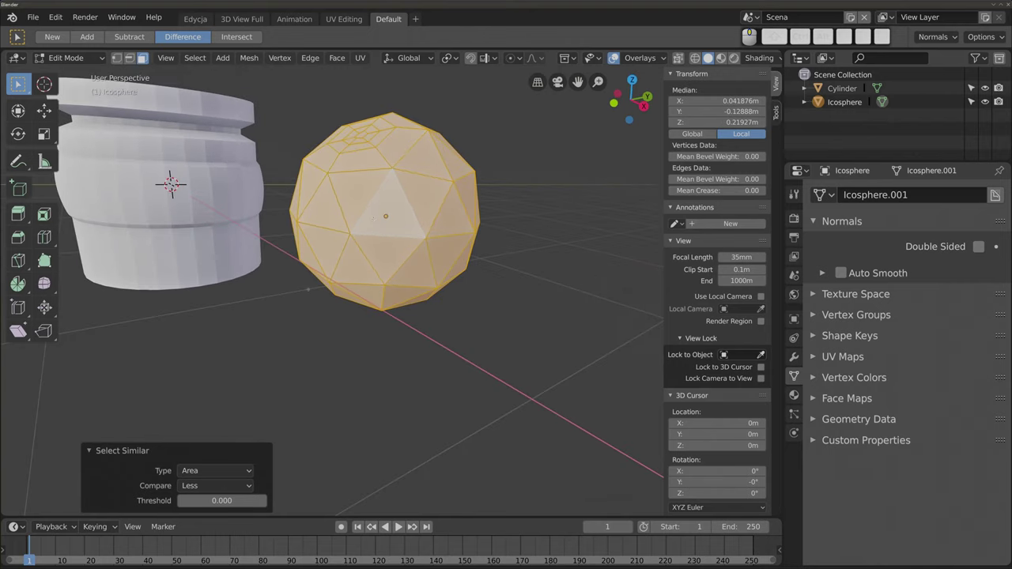
- Set Compare to Equal and rerun Select Similar Area on an upper triangle face
left_click(213, 486)
left_click(207, 498)
mouse_move(436, 298)
middle_mouse_down()
mouse_move(309, 213)
mouse_move(492, 402)
mouse_move(339, 431)
middle_mouse_up()
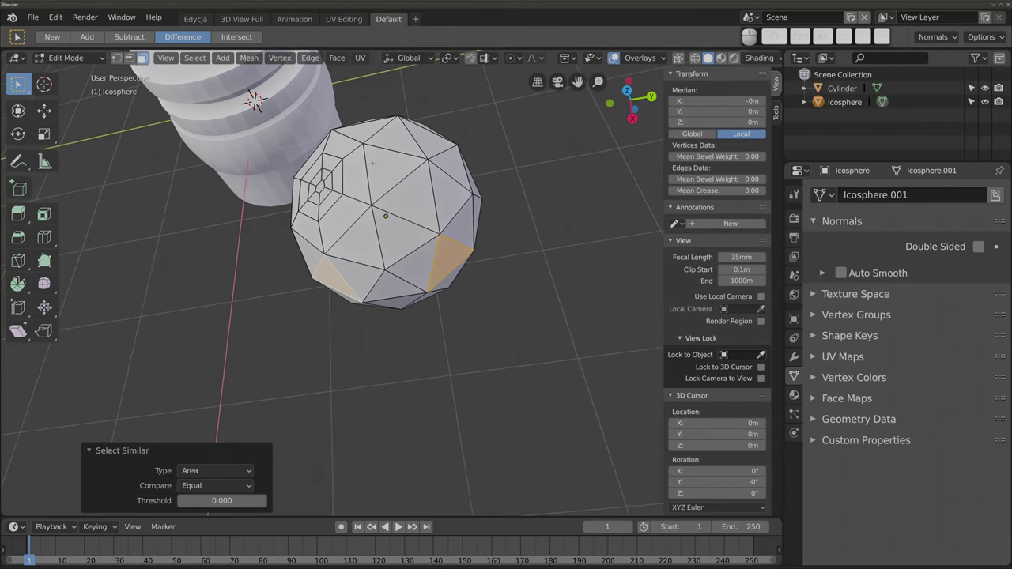
left_click(388, 177)
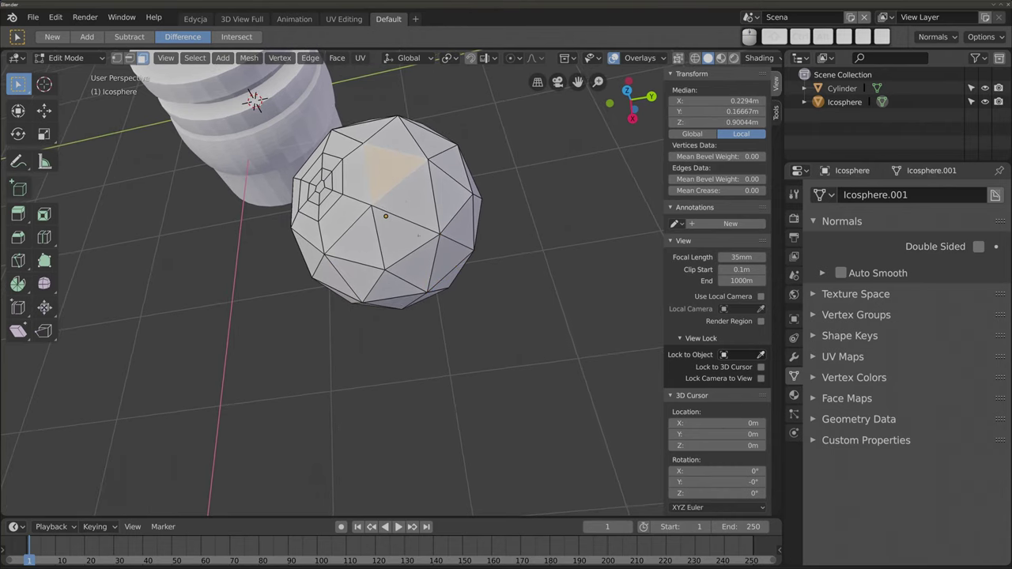
mouse_move(380, 237)
middle_mouse_down()
mouse_move(369, 250)
mouse_move(371, 301)
mouse_move(380, 237)
middle_mouse_up()
key("shift+g")
left_click(368, 242)
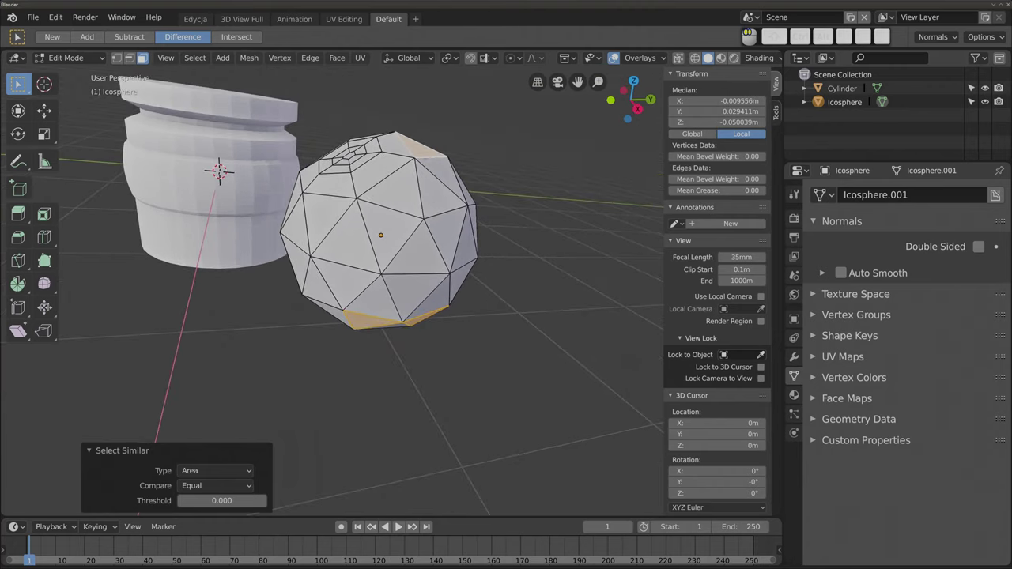
key("shift+g")
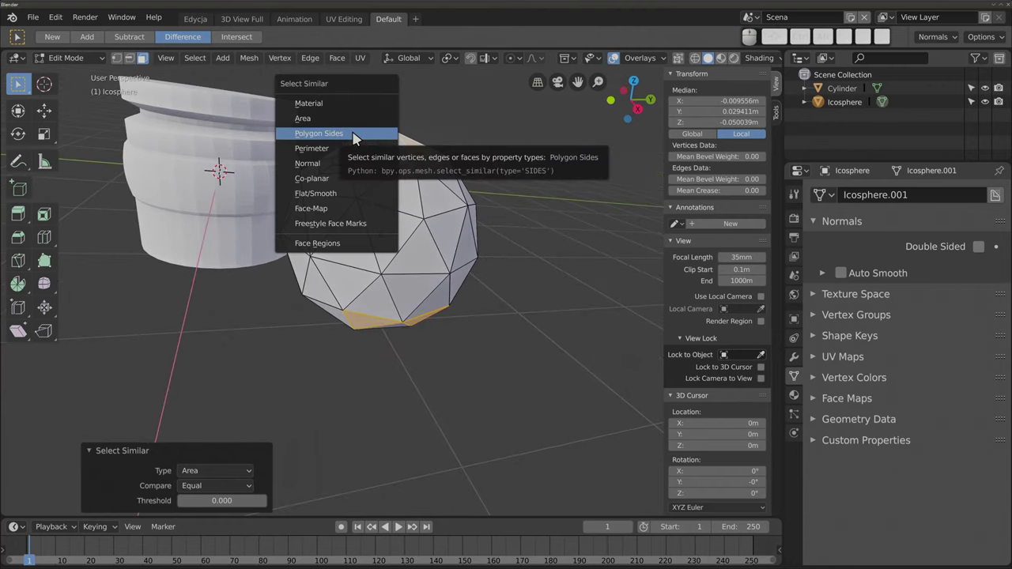
- Match a triangle face by Polygon Sides, invert to non-triangle faces, and match again
left_click(353, 134)
key("alt+a")
left_click(386, 223)
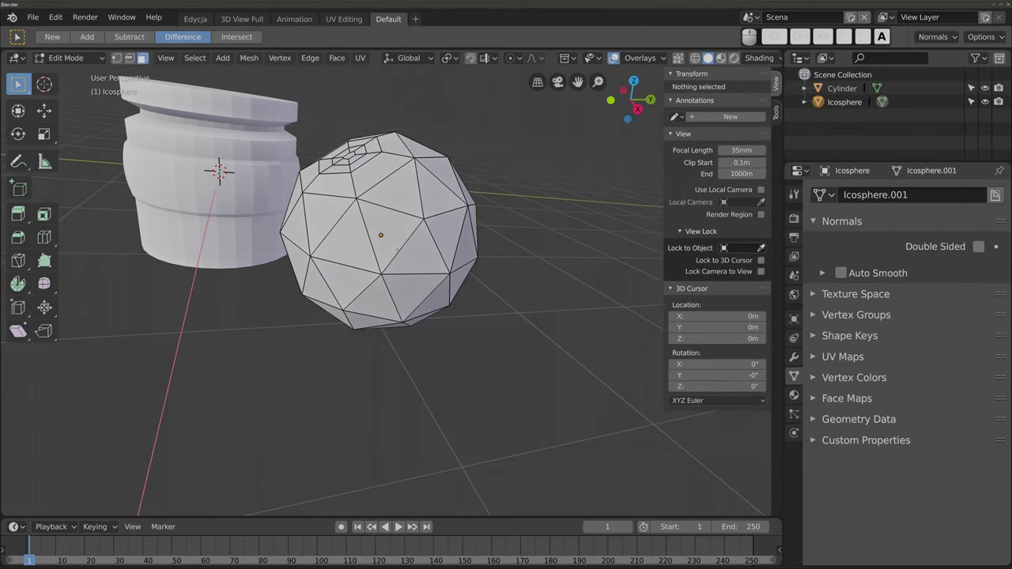
middle_click_drag(376, 289, 412, 332)
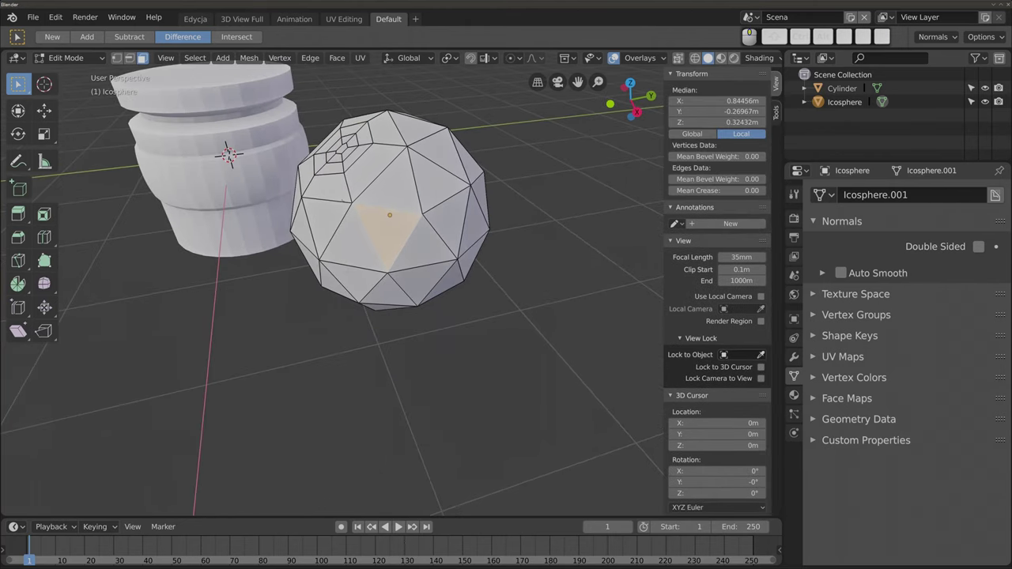
key("shift+g")
left_click(264, 320)
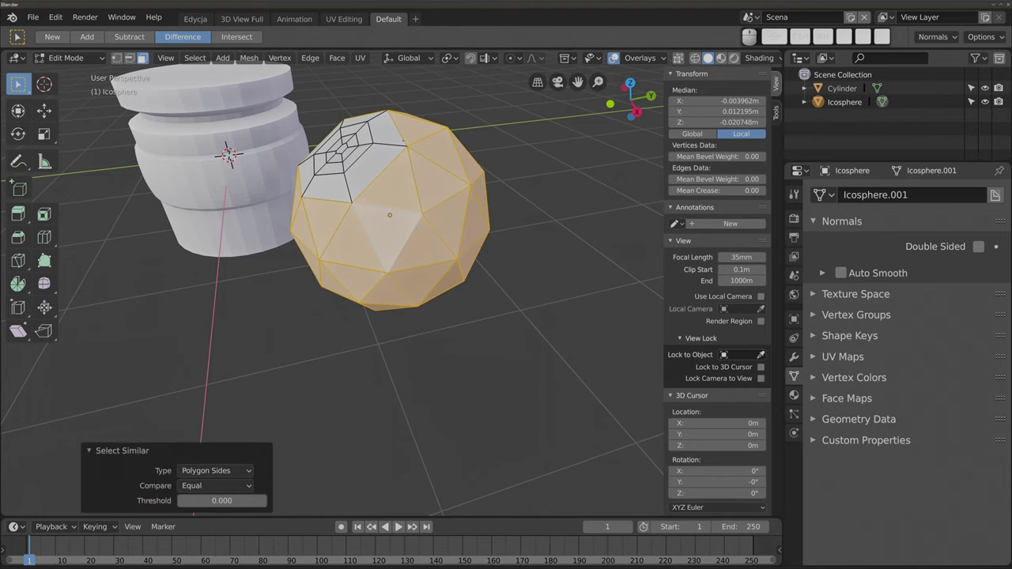
key("ctrl+i")
key("shift+g")
left_click(186, 310)
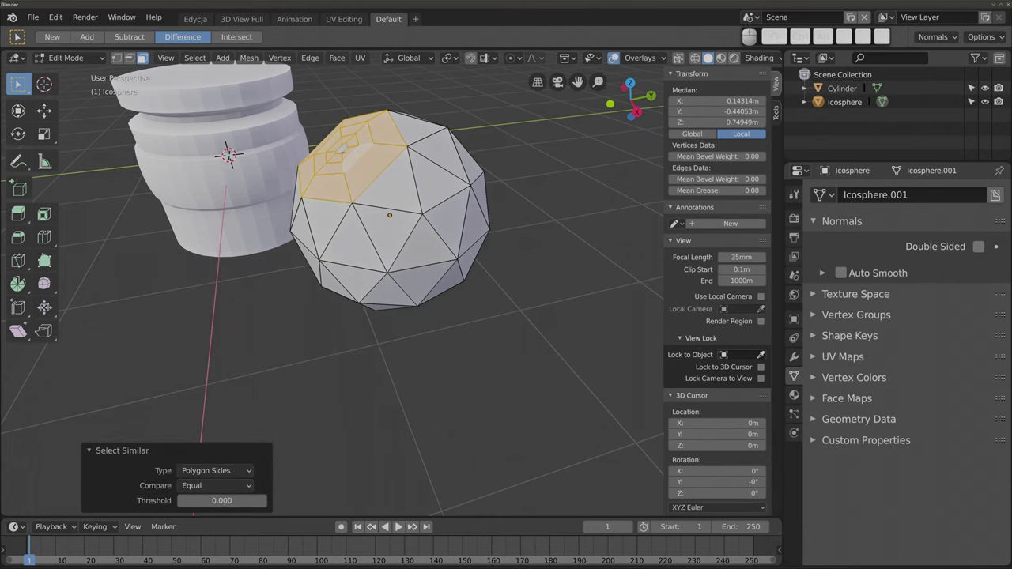
- Pick the hexagonal top face and match Polygon Sides, leaving only it selected
left_click(342, 149)
middle_click_drag(343, 149, 345, 173)
scroll(345, 174, "up", 2)
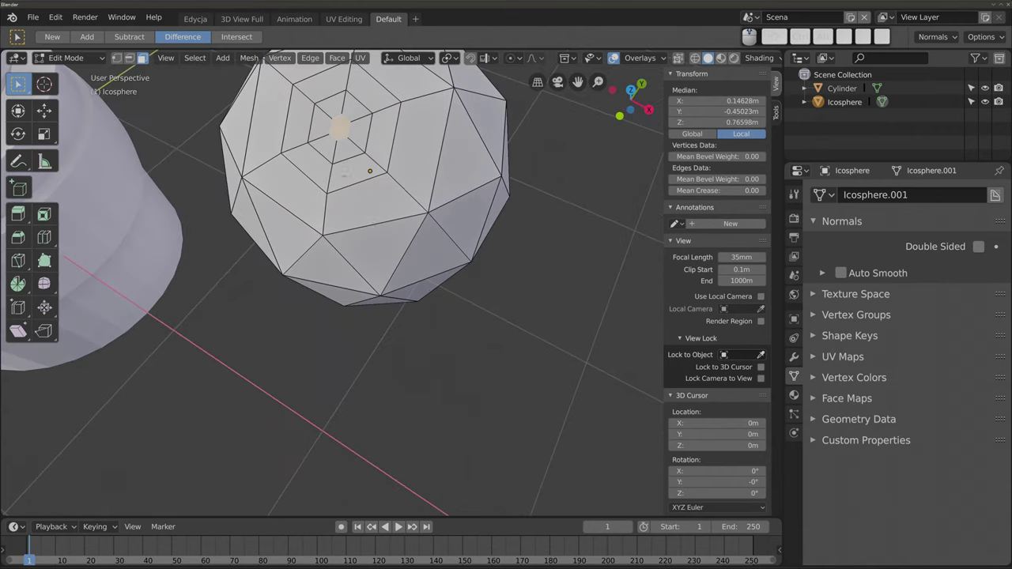
key("shift")
key("shift+g")
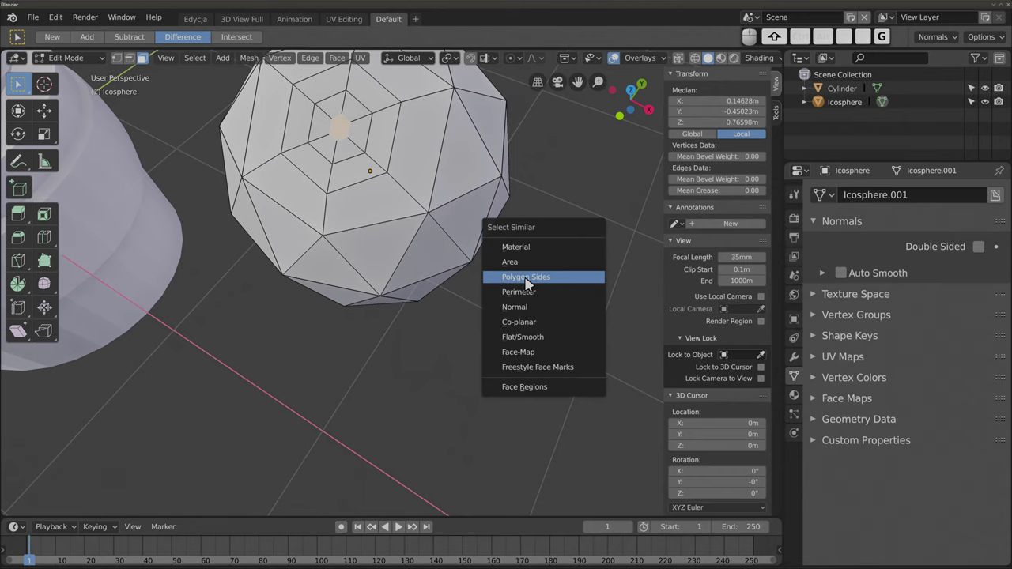
left_click(524, 277)
scroll(475, 261, "down", 4)
scroll(421, 243, "up", 1)
middle_click_drag(420, 244, 364, 182)
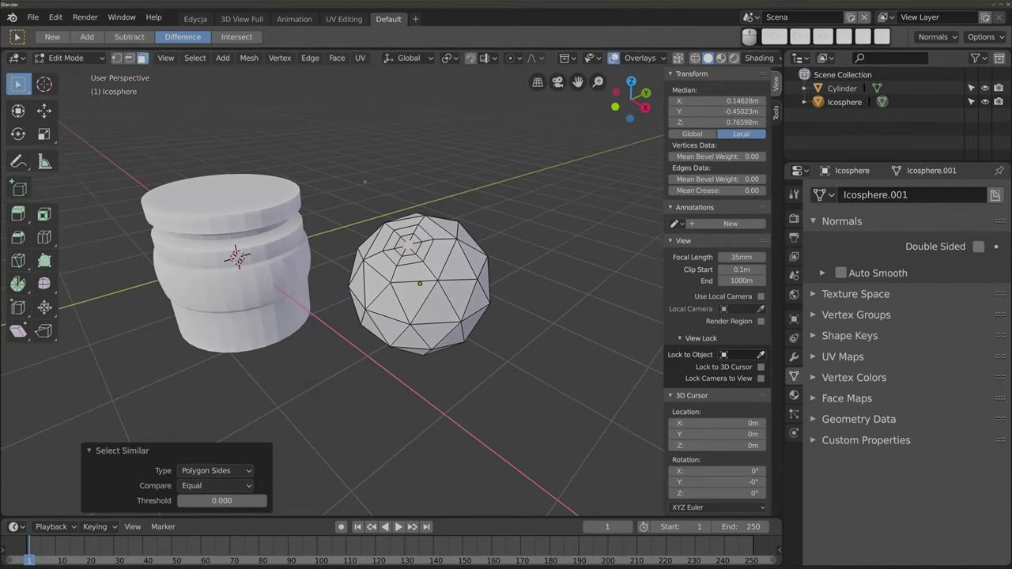
- On the icosphere, select one face and all faces with a matching perimeter
key("shift+g")
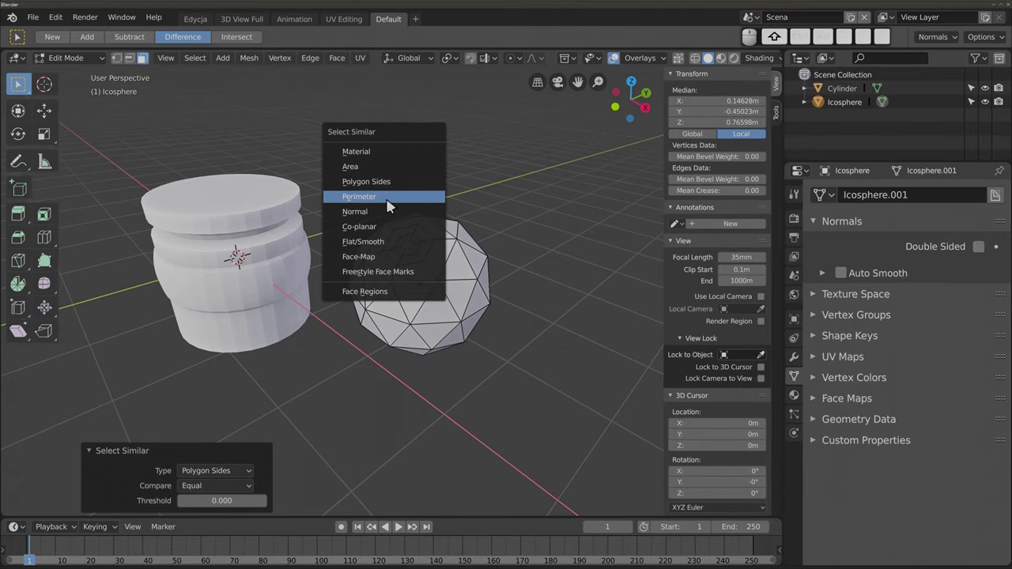
left_click(373, 197)
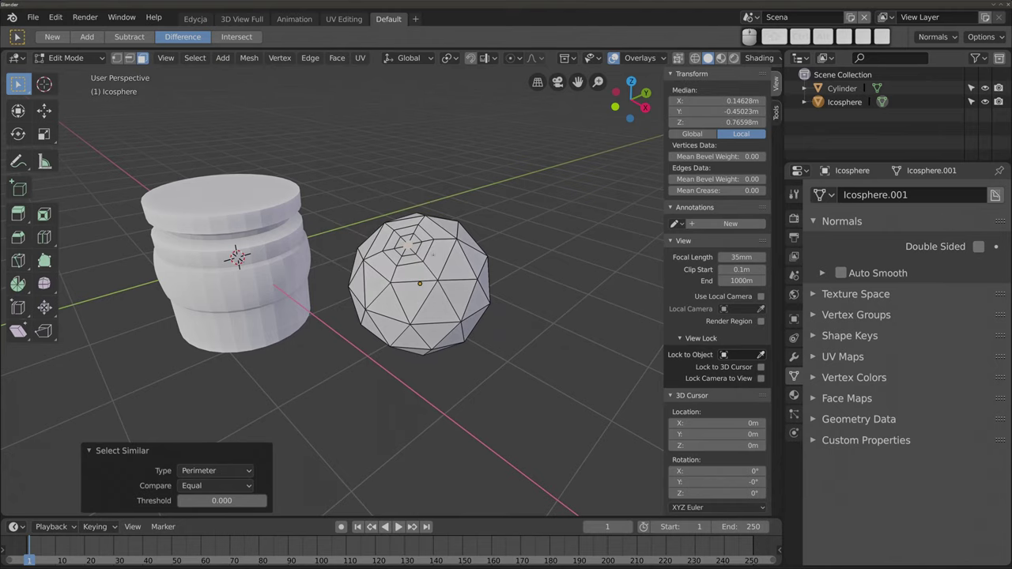
left_click(433, 254)
middle_click_drag(433, 254, 332, 215)
key("shift+g")
left_click(332, 212)
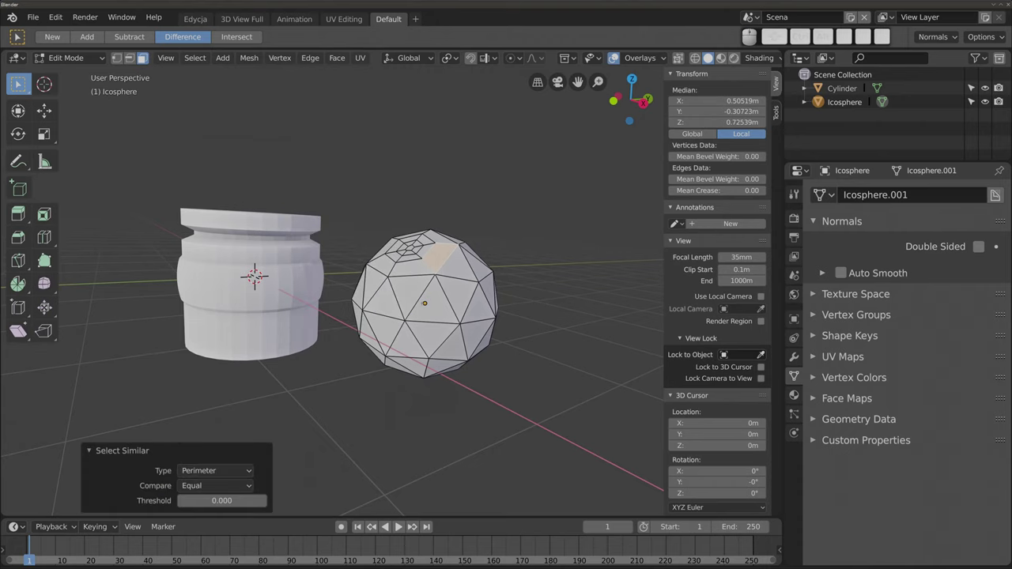
middle_click_drag(332, 212, 273, 229)
- Edit the cylinder and select faces matching a middle face's perimeter at threshold 0.011
key("Tab")
left_click(273, 229)
key("Tab")
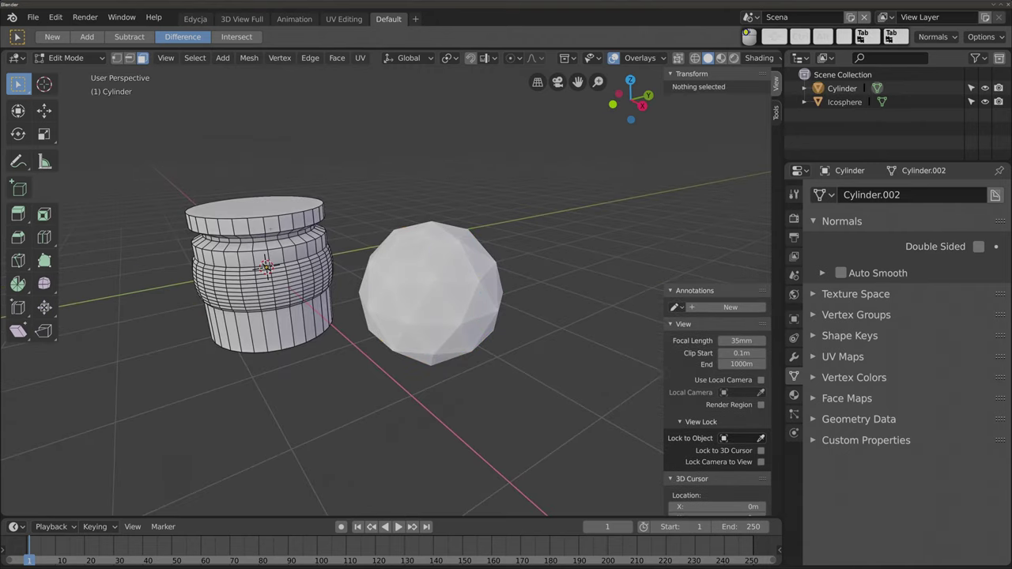
left_click(285, 278)
mouse_move(285, 279)
middle_mouse_down("shift")
mouse_move(336, 281)
mouse_move(364, 372)
middle_mouse_up("shift")
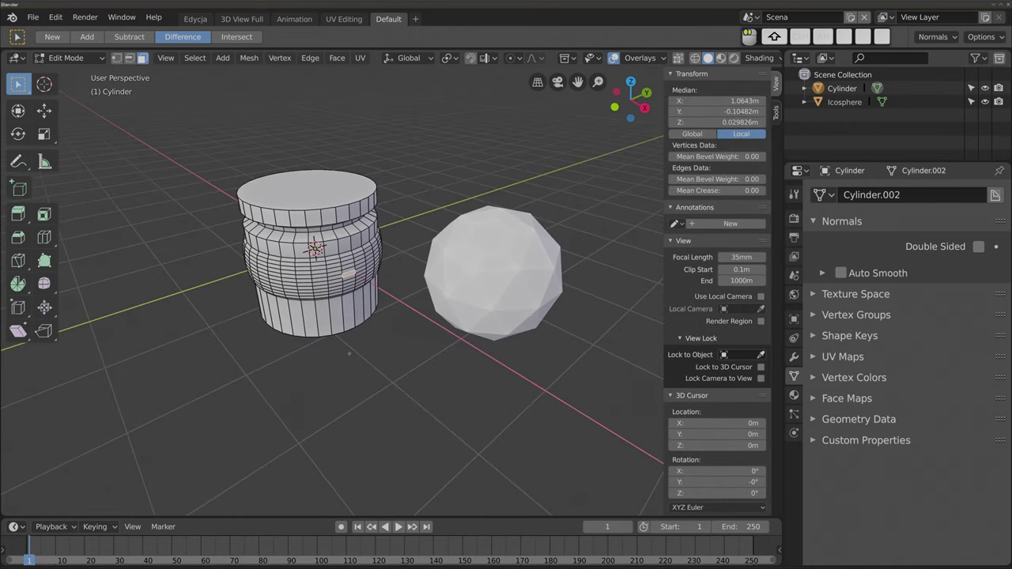
key("shift+g")
left_click(396, 339)
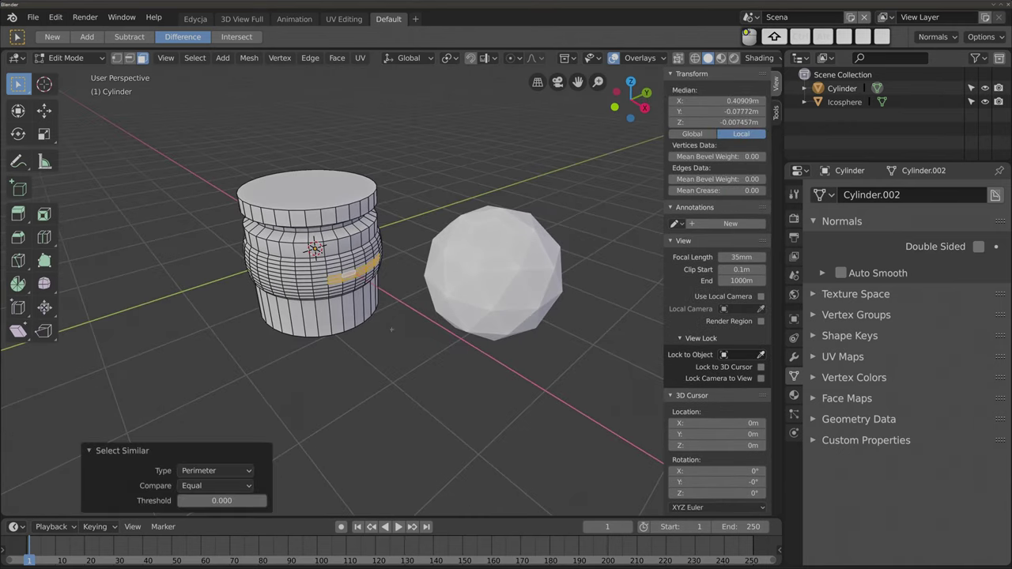
middle_click_drag(364, 372, 332, 348)
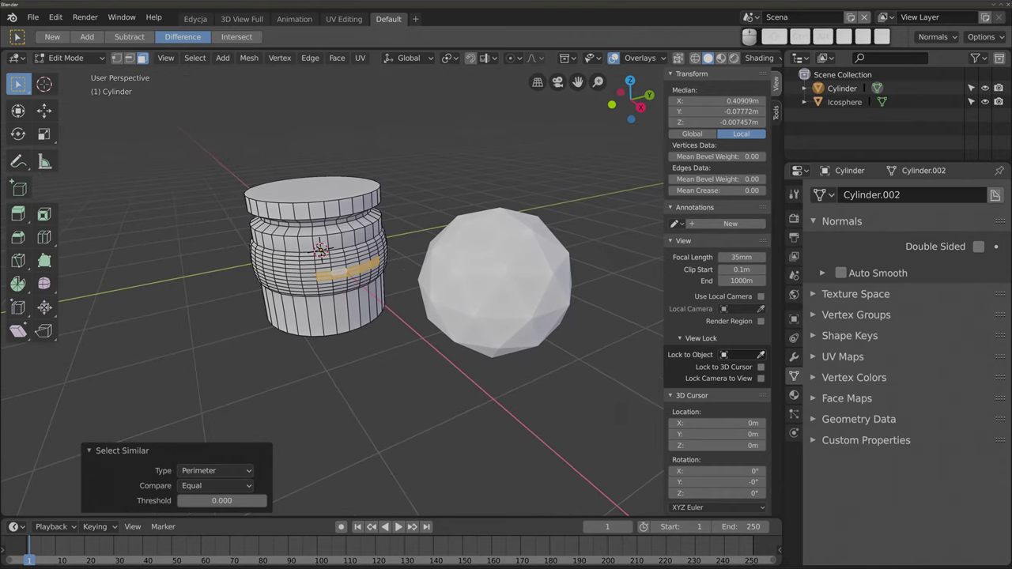
left_click_drag(237, 501, 247, 501)
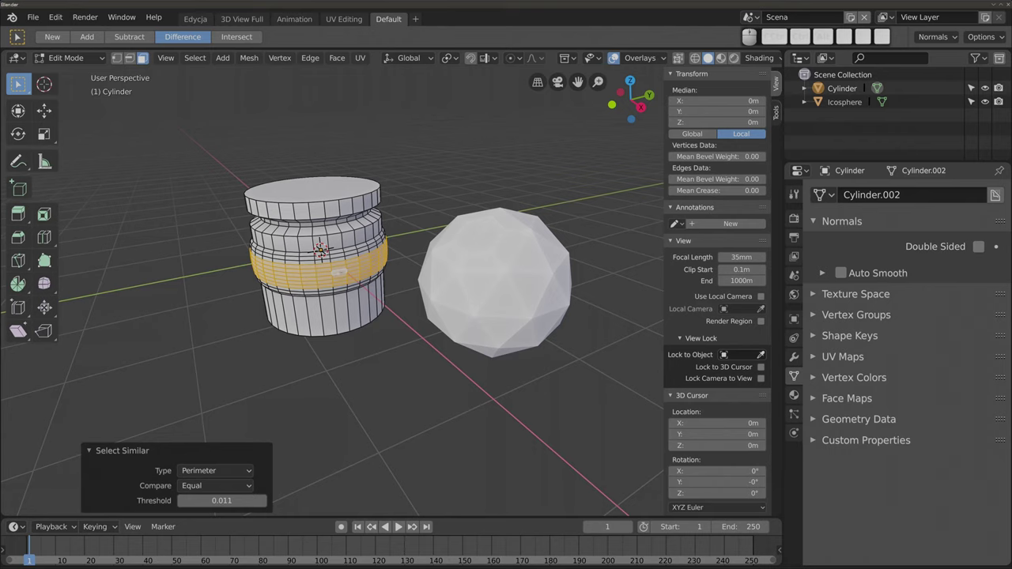
left_click(338, 273)
- Select cylinder faces sharing the chosen face's normal direction, forming a vertical strip
key("shift+g")
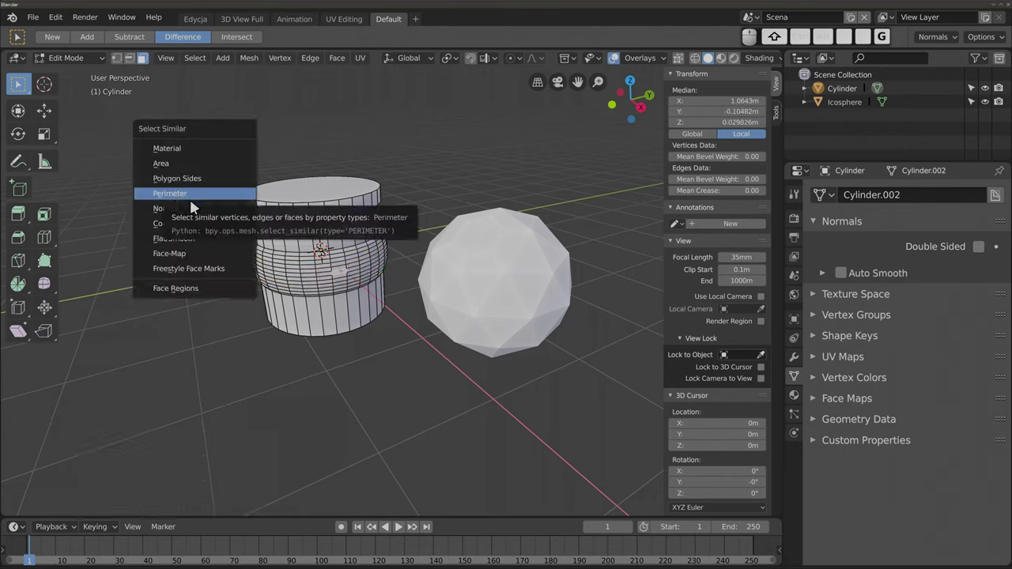
left_click(192, 218)
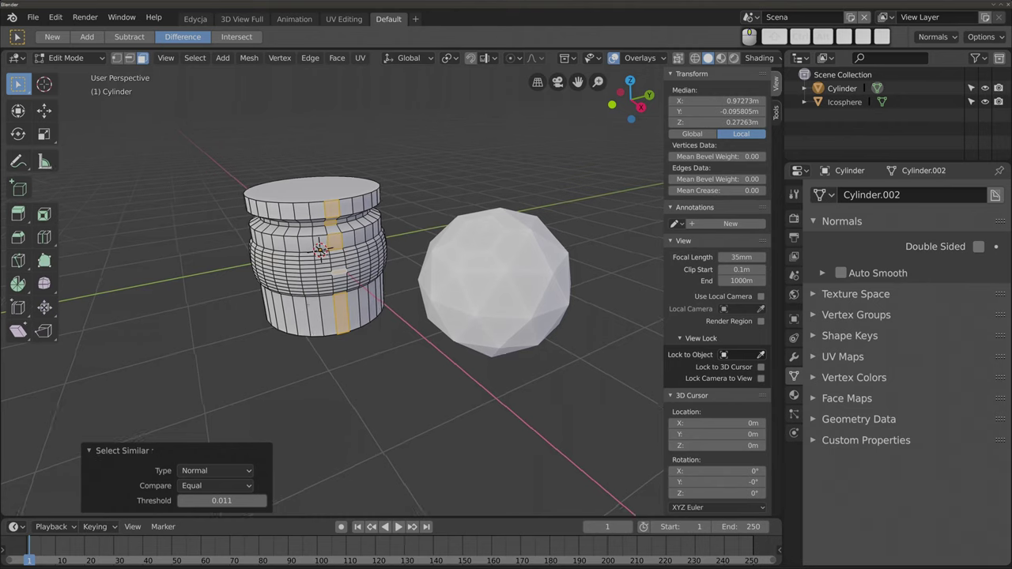
middle_click_drag(192, 218, 237, 237)
middle_click_drag(317, 333, 351, 336)
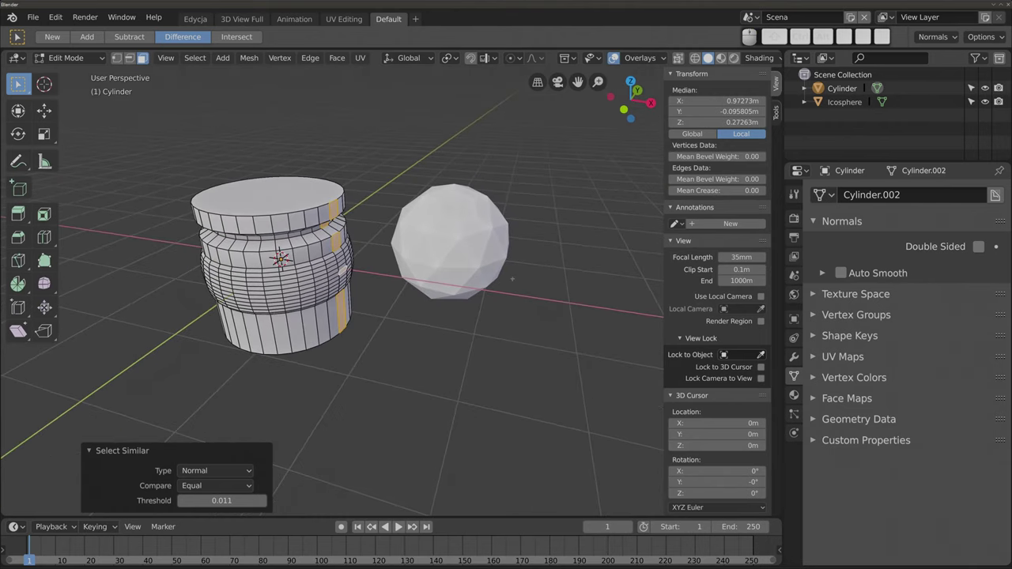
- Turn on face normals in the viewport overlays to inspect the cylinder's side
left_click(647, 60)
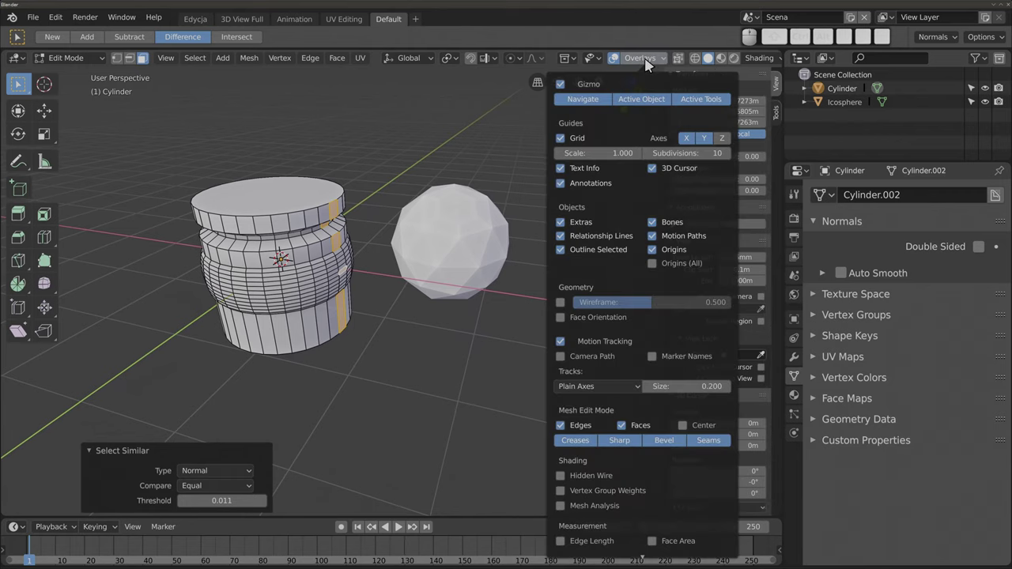
scroll(624, 475, "down", 2)
scroll(624, 474, "down", 1)
scroll(623, 463, "down", 1)
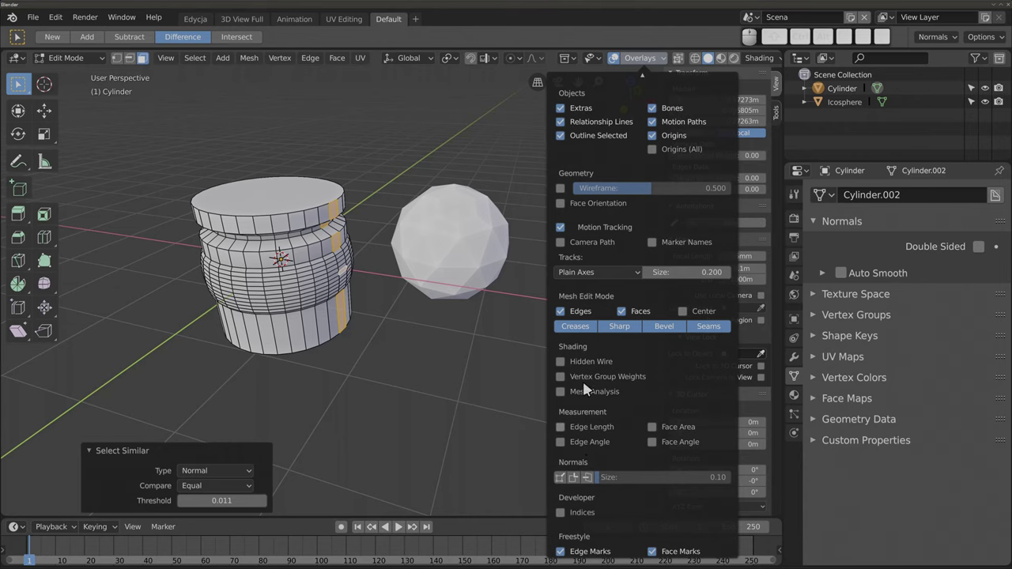
left_click(587, 477)
scroll(332, 293, "up", 1)
scroll(332, 293, "up", 3)
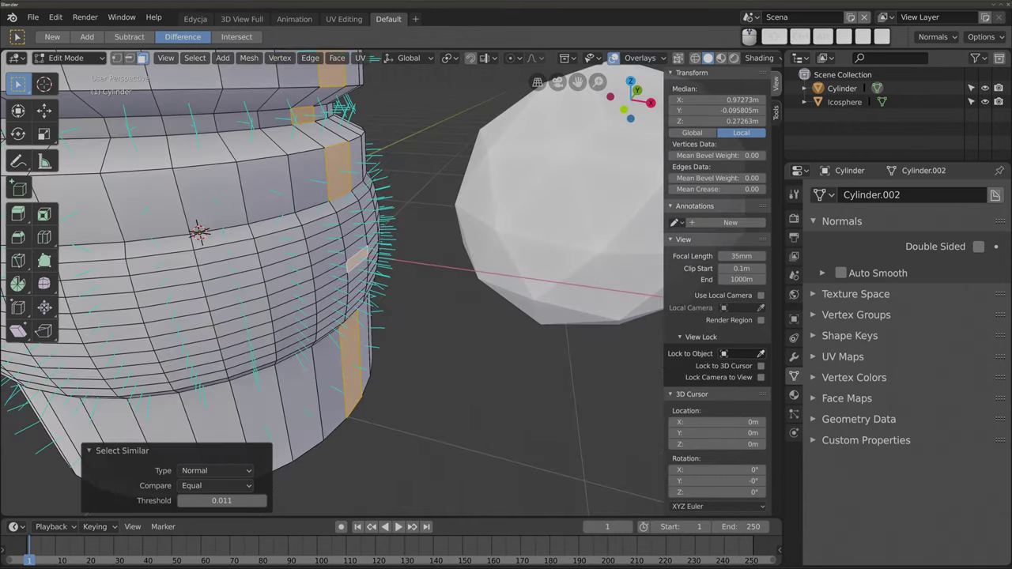
mouse_move(332, 293)
middle_mouse_down()
mouse_move(356, 269)
mouse_move(360, 237)
middle_mouse_up()
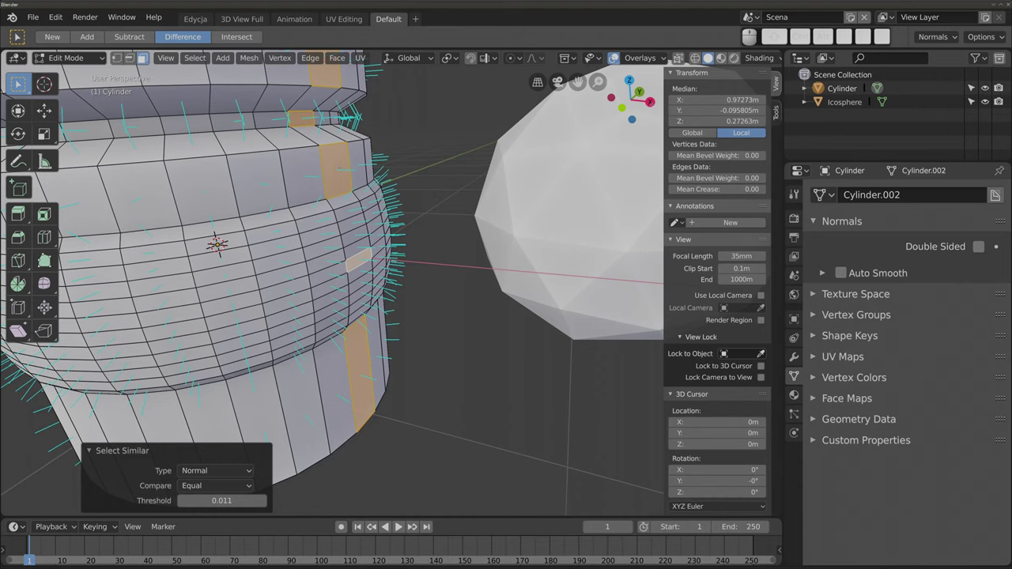
- Turn the face normals display off and frame the cylinder and icosphere in view
left_click(648, 58)
scroll(584, 467, "down", 5)
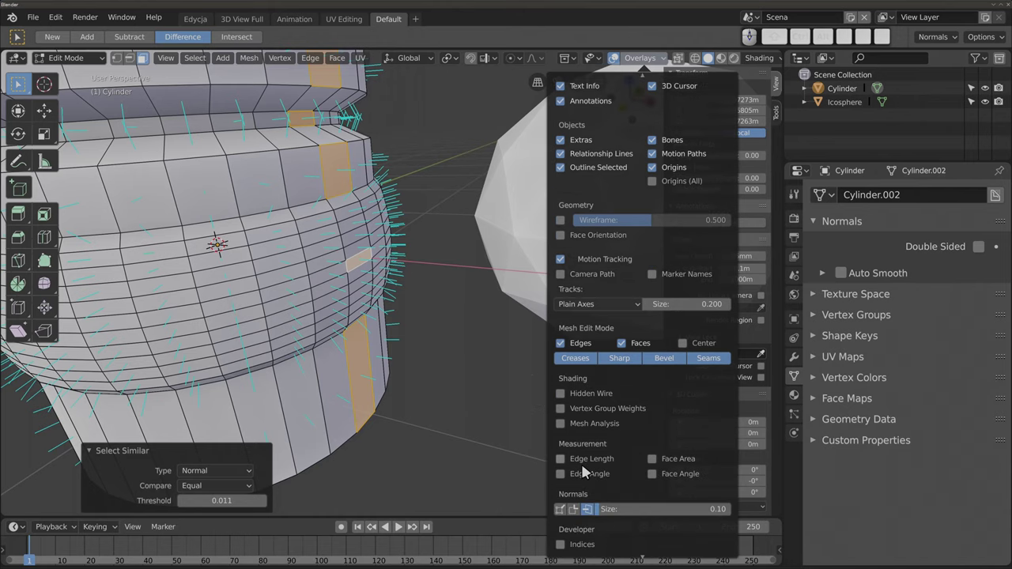
scroll(584, 472, "down", 2)
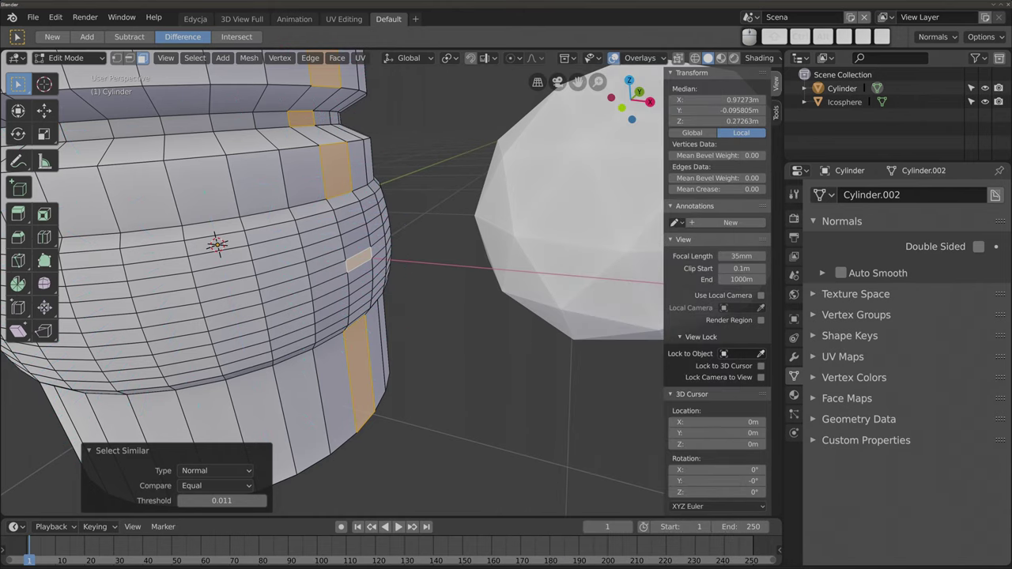
key("Home")
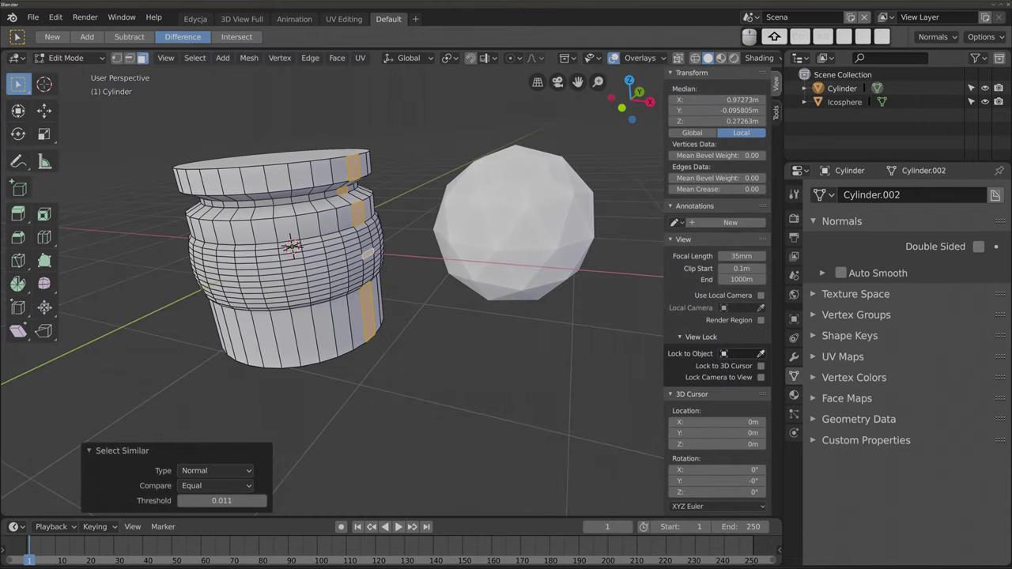
key("shift+g")
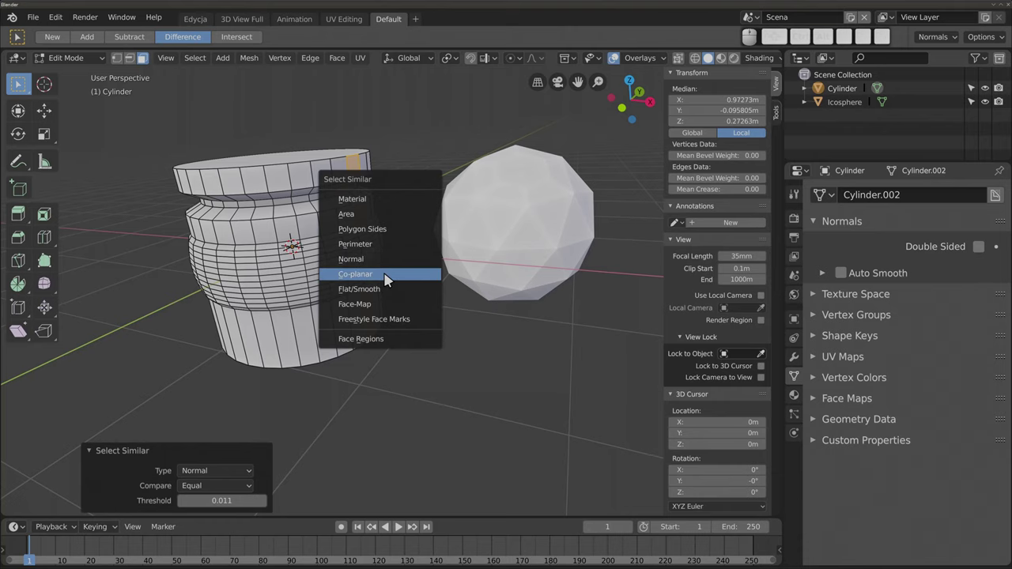
- Apply a Co-planar similar selection, then select the cylinder's top face
left_click(386, 275)
mouse_move(386, 280)
middle_mouse_down()
mouse_move(418, 284)
mouse_move(443, 269)
mouse_move(411, 237)
middle_mouse_up()
left_click(308, 198)
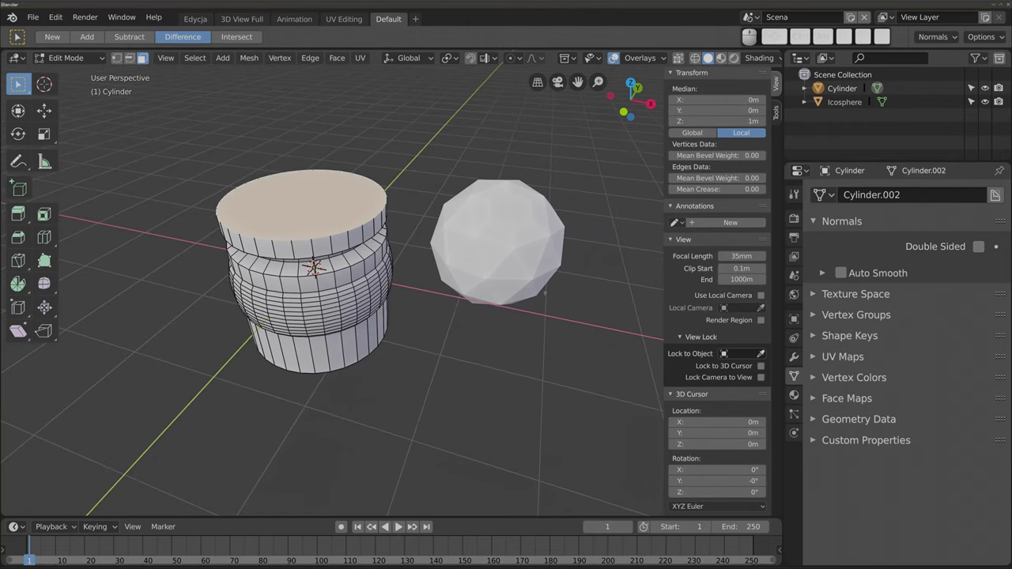
- Inset the cylinder's top face four times into concentric rings
key("i")
left_click(535, 291)
key("i")
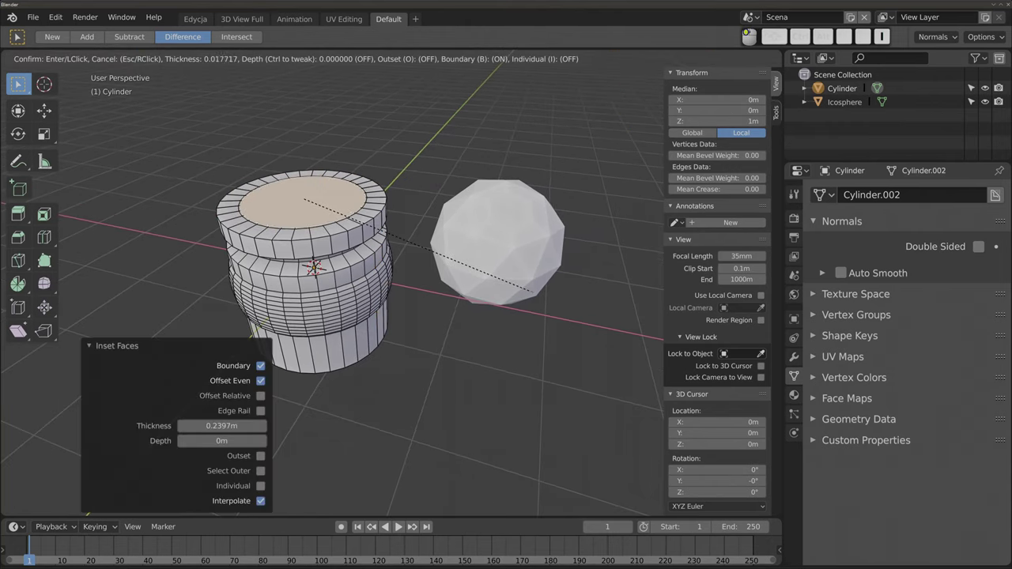
left_click(534, 291)
key("i")
left_click(522, 291)
key("i")
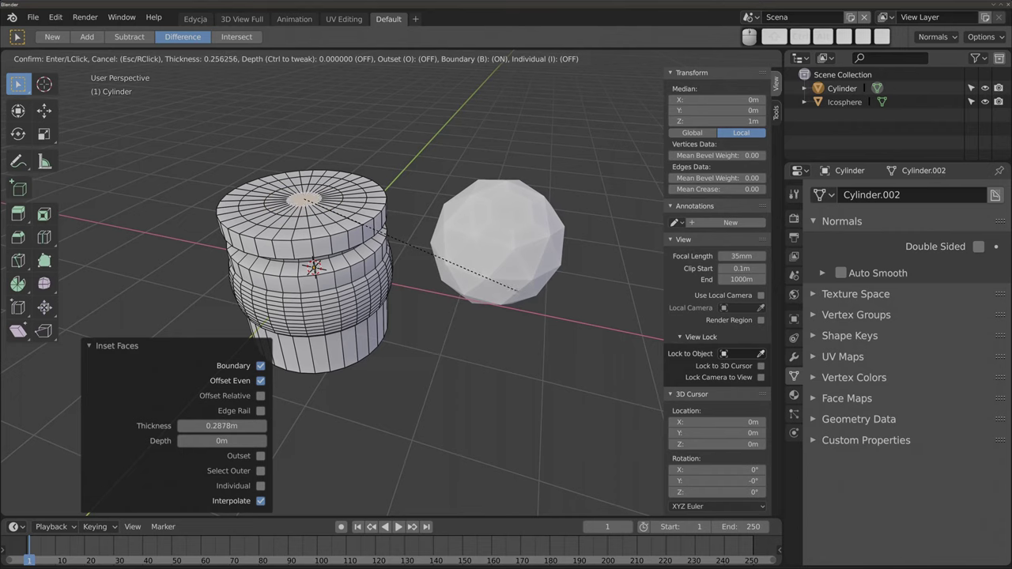
left_click(518, 291)
- Pick an outer-ring top face and select all faces co-planar with it
left_click(344, 212)
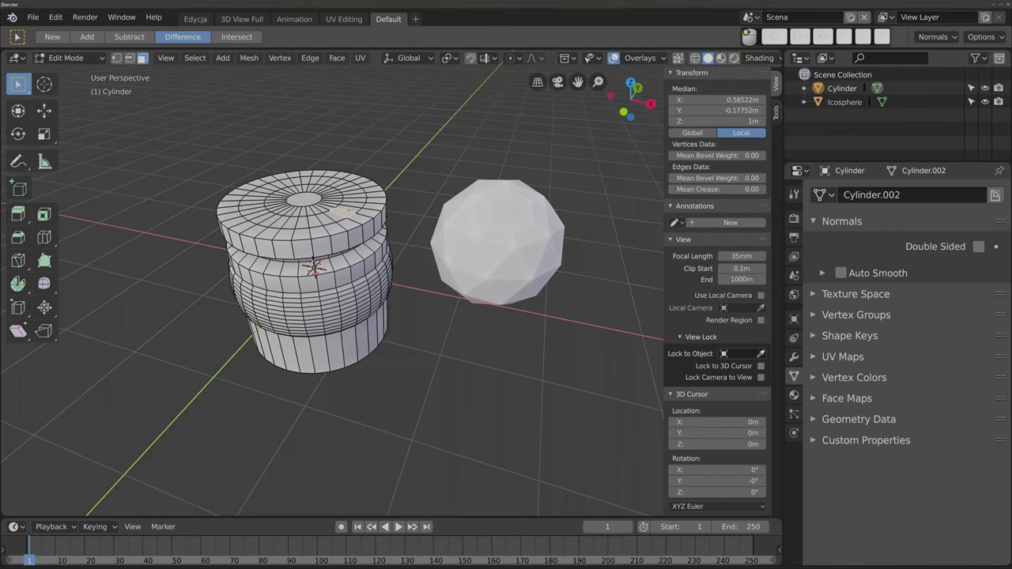
key("shift+g")
left_click(455, 195)
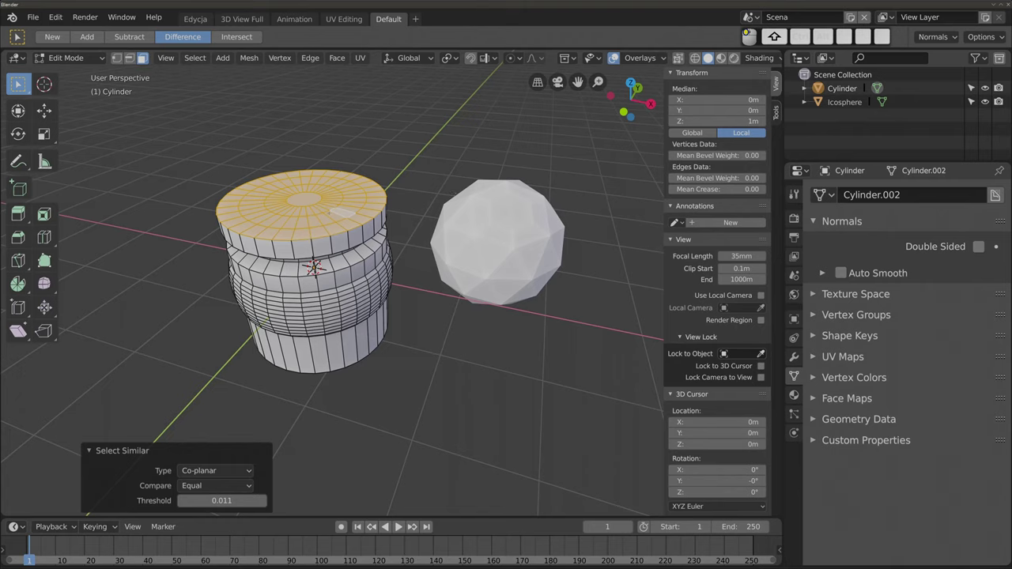
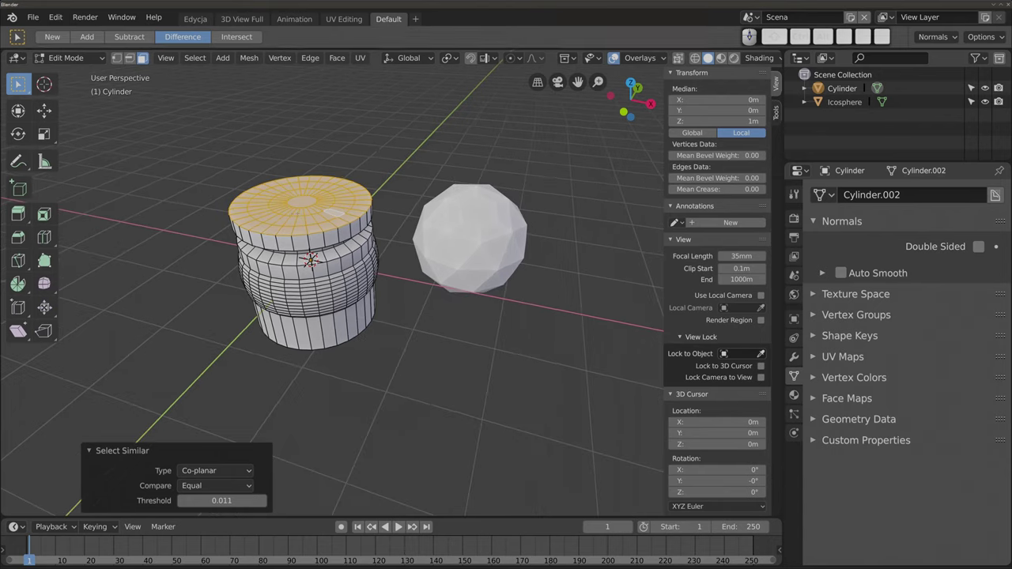
- Pick a top-rim face and use Select Similar > Flat/Smooth to confirm uniform shading, then exit Edit Mode
middle_click_drag(314, 267, 367, 283, "shift")
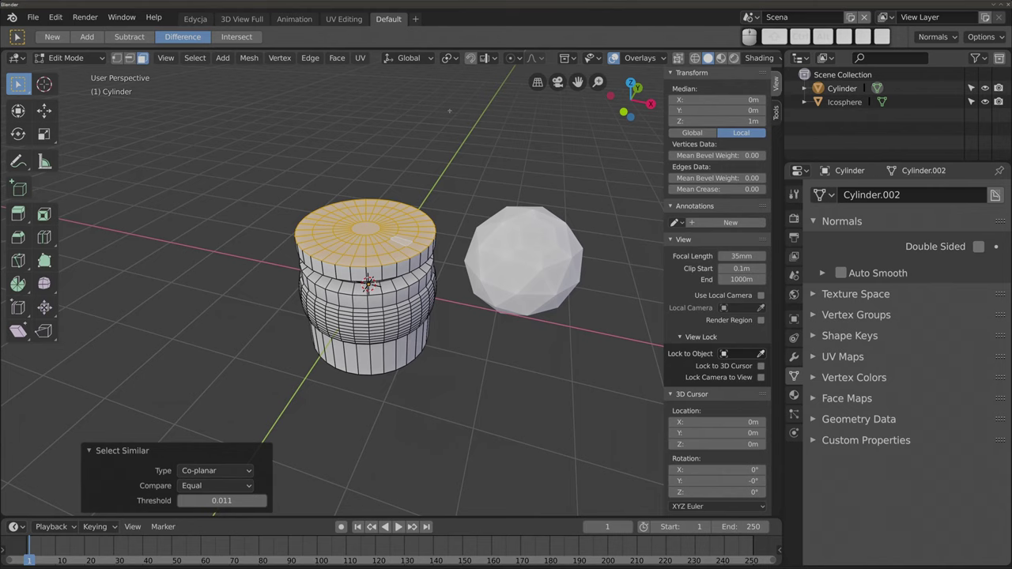
middle_click_drag(368, 283, 360, 279)
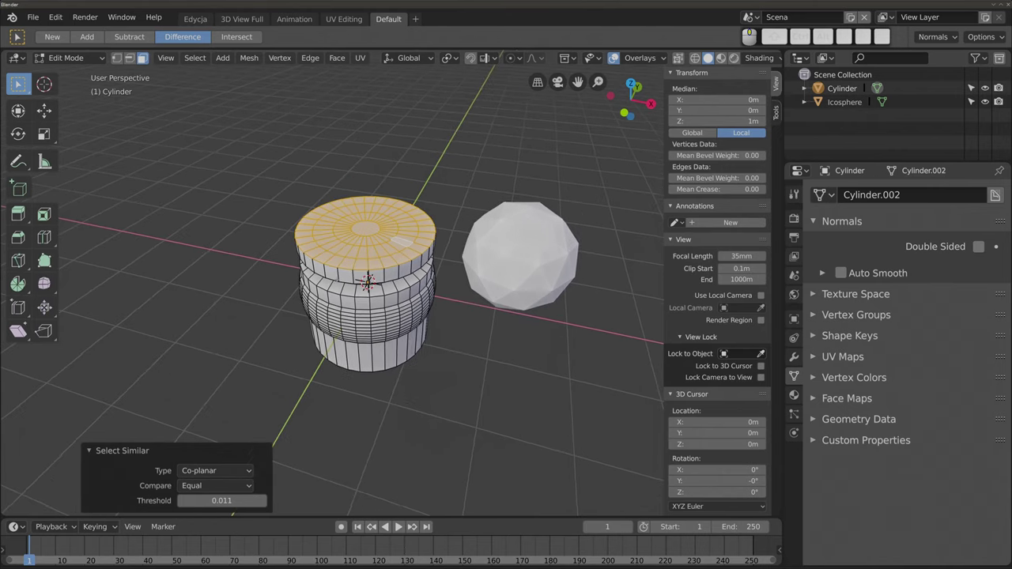
left_click(381, 252)
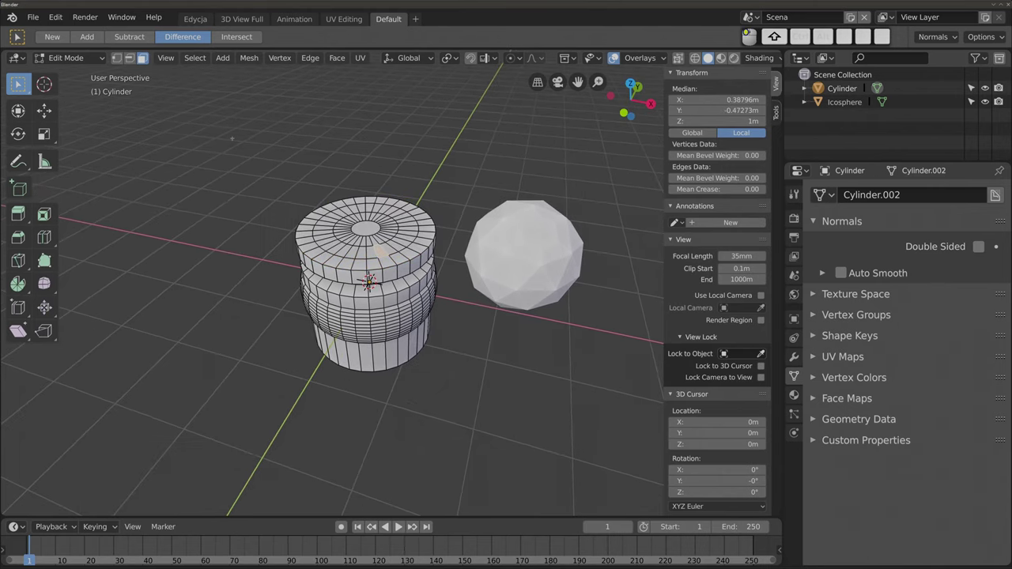
key("shift+g")
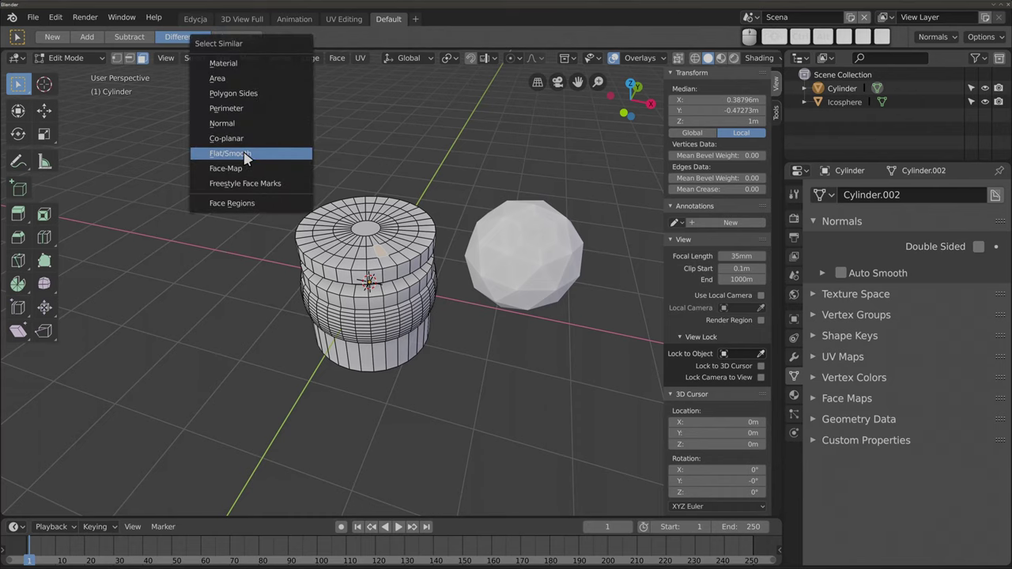
left_click(245, 156)
middle_click_drag(350, 274, 352, 276)
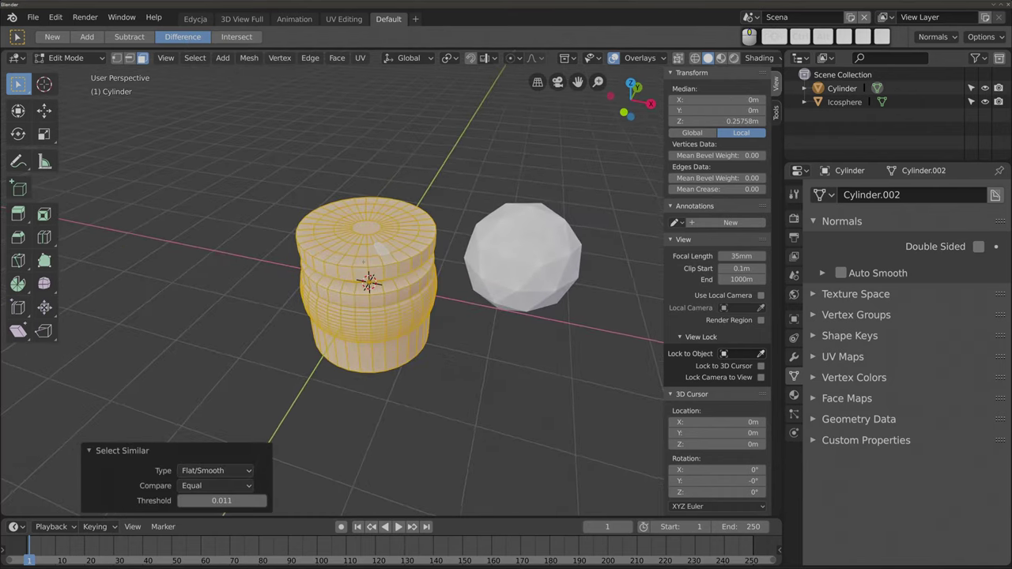
key("Tab")
mouse_move(361, 256)
middle_mouse_down()
mouse_move(411, 323)
mouse_move(338, 287)
middle_mouse_up()
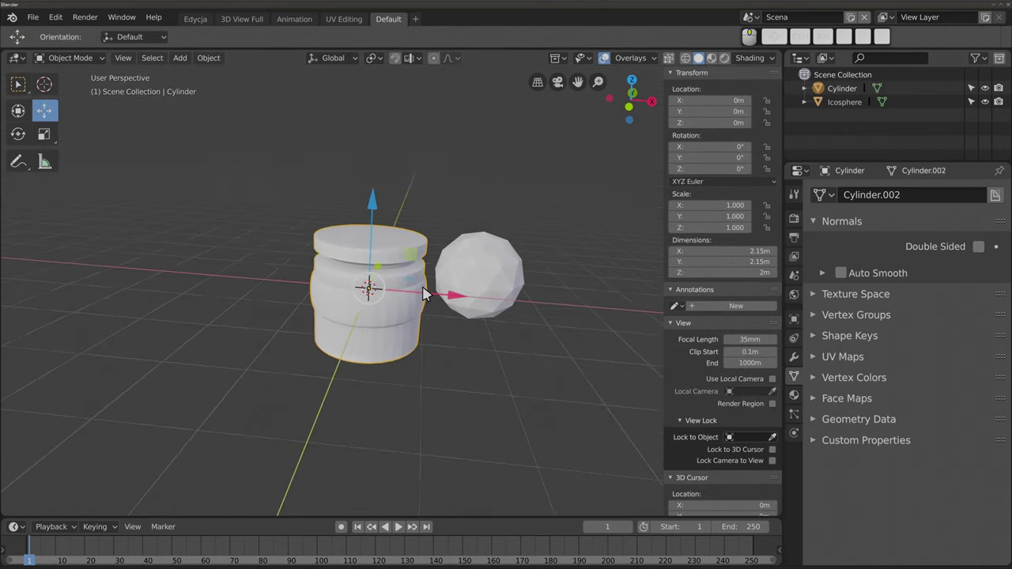
- In Edit Mode, box-select the left half of the cylinder's faces and apply Shade Smooth
right_click(326, 261)
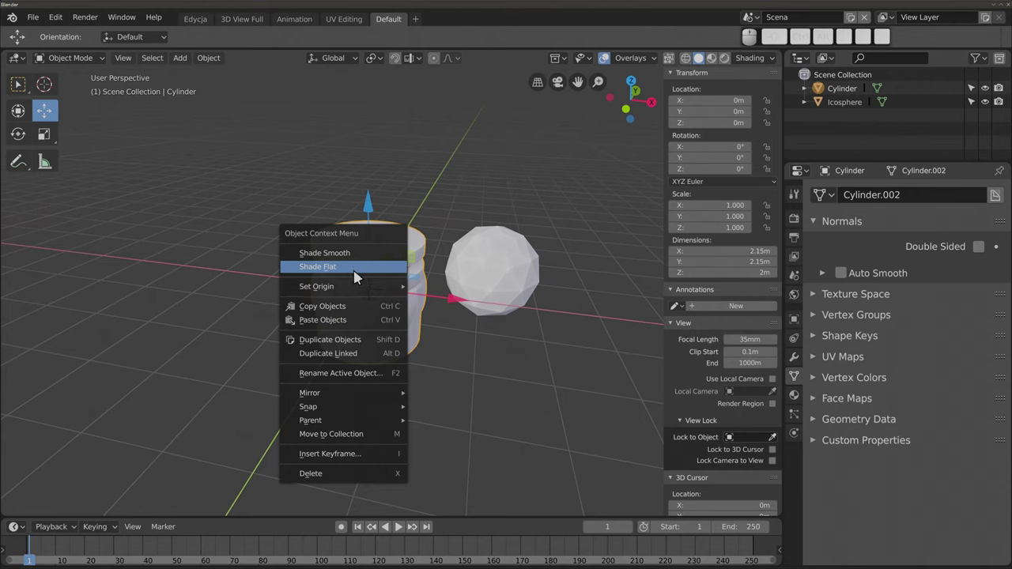
key("Tab")
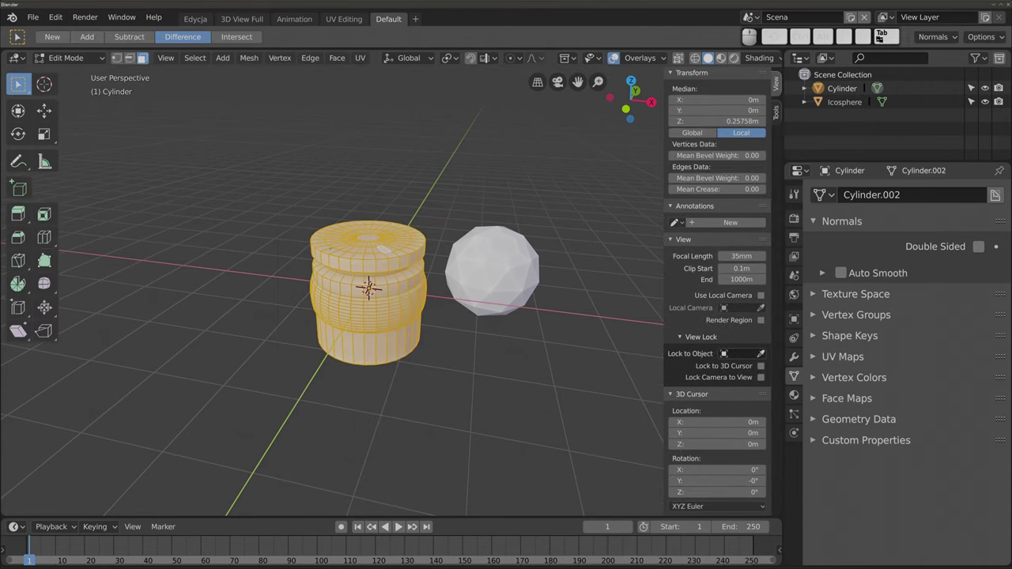
key("alt+a")
left_click_drag(290, 223, 364, 370)
right_click(339, 292)
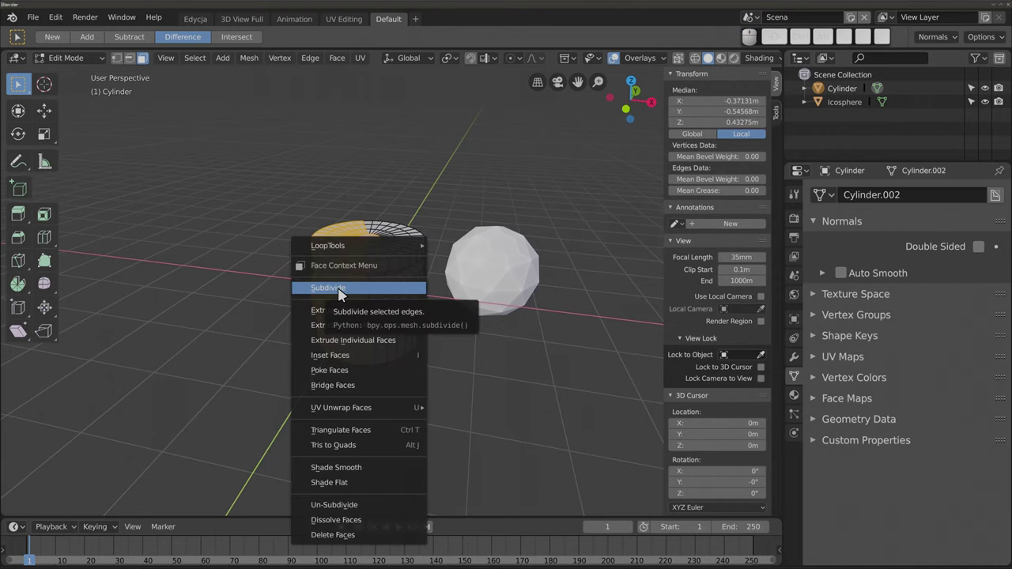
left_click(380, 468)
- Return to Object Mode and orbit and zoom to inspect the half-smooth shading
key("Tab")
mouse_move(372, 285)
middle_mouse_down()
mouse_move(398, 165)
mouse_move(369, 372)
mouse_move(387, 292)
middle_mouse_up()
middle_click_drag(527, 307, 337, 312)
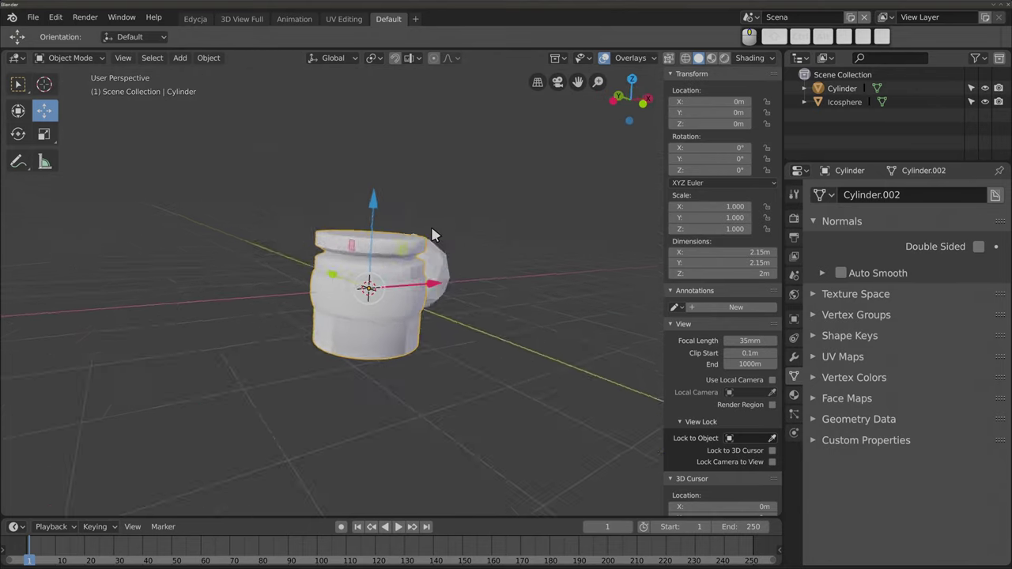
scroll(338, 312, "up", 3)
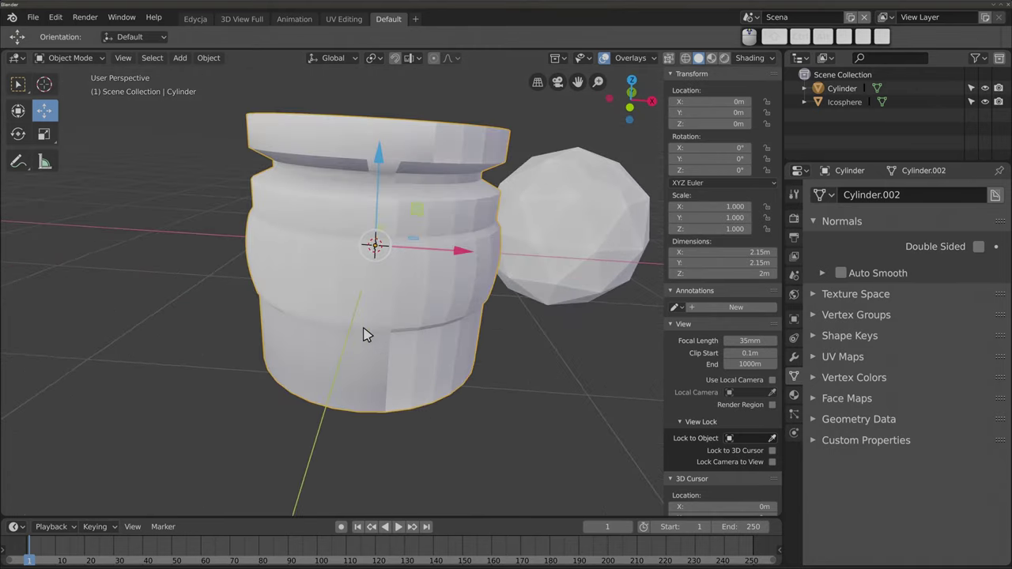
scroll(363, 335, "up", 1)
scroll(351, 303, "up", 1)
scroll(371, 335, "down", 1)
- In Edit Mode, pick one face and select all faces sharing its Flat/Smooth shading
key("Tab")
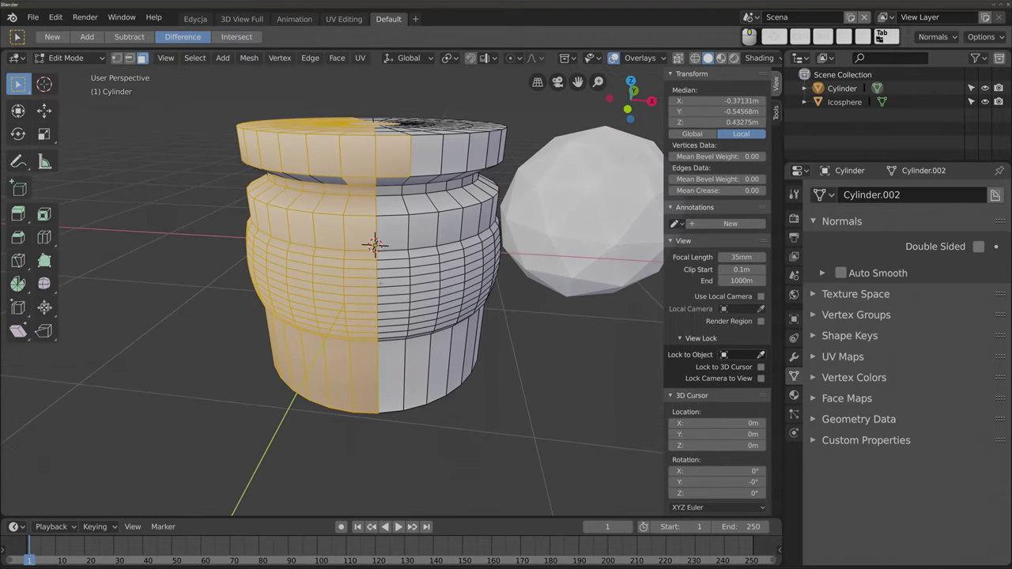
scroll(366, 305, "down", 3)
key("alt+a")
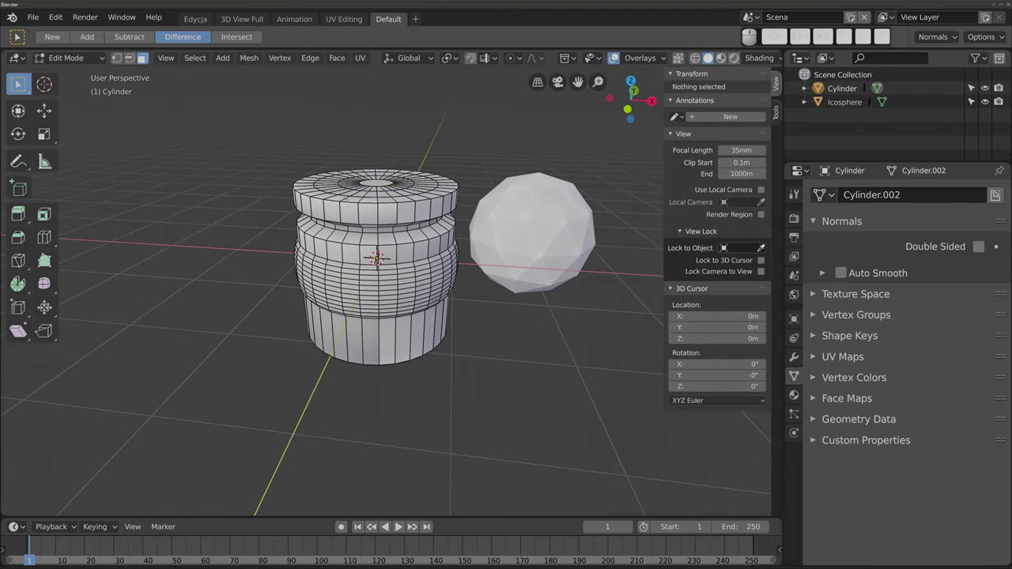
left_click(368, 215)
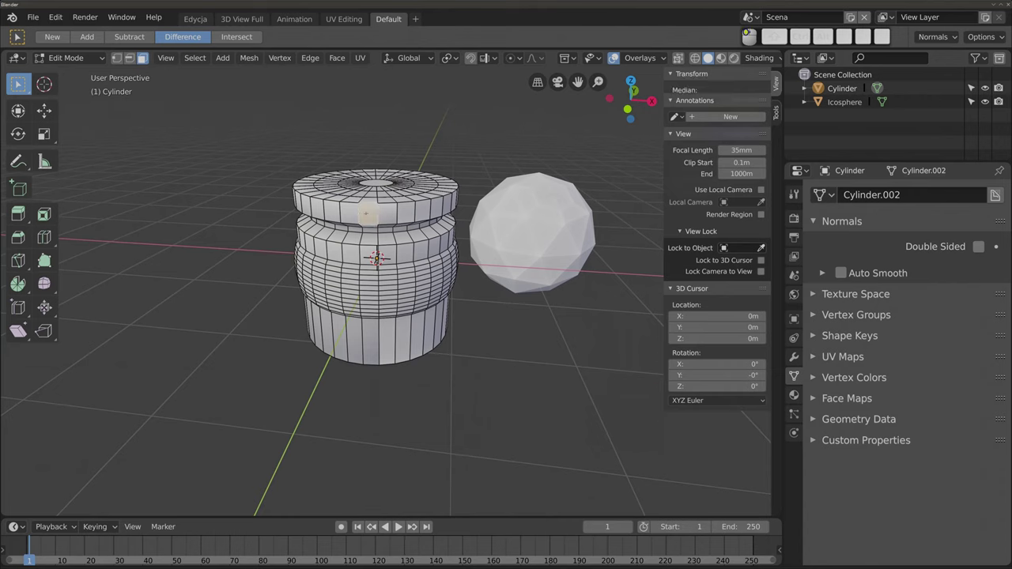
left_click(194, 58)
left_click(218, 121)
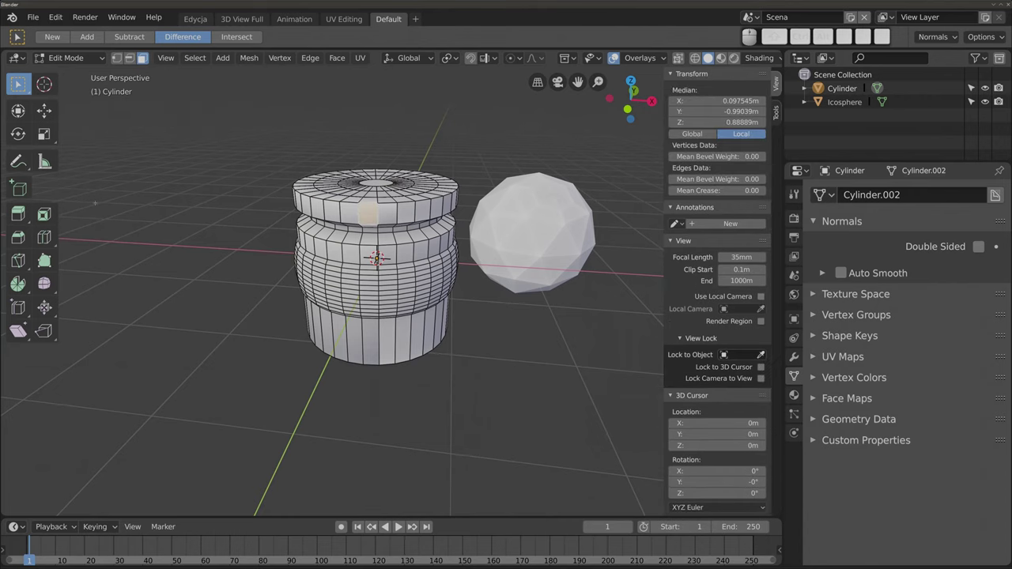
key("shift+g")
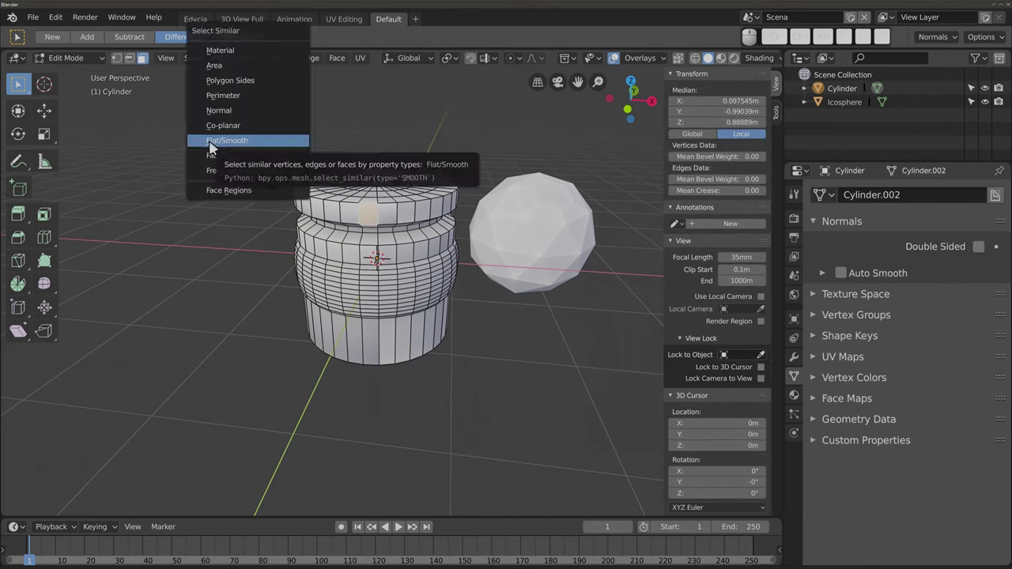
left_click(239, 143)
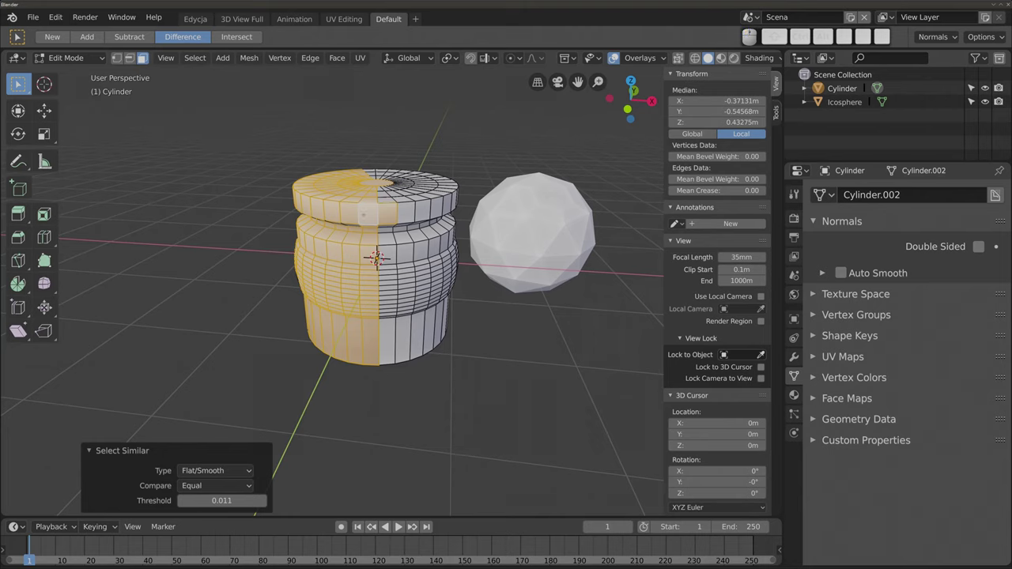
- Compare by selecting all faces matching a face on the flat-shaded half
left_click(421, 252)
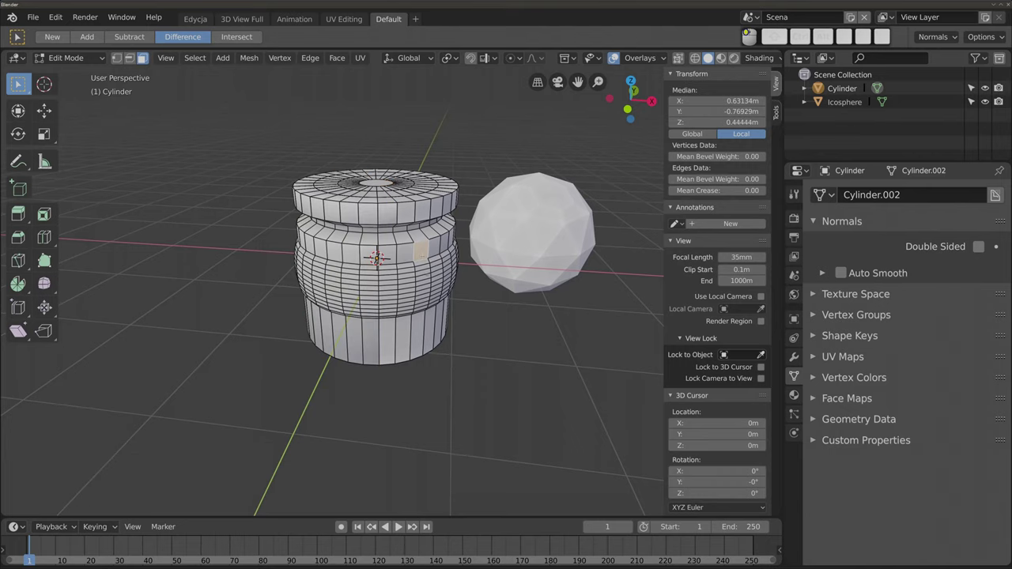
key("shift+g")
left_click(261, 175)
mouse_move(356, 277)
middle_mouse_down()
mouse_move(380, 237)
mouse_move(372, 253)
mouse_move(411, 237)
mouse_move(380, 257)
middle_mouse_up()
- Select the whole mesh, apply Shade Flat, and verify with Select Similar Flat/Smooth
key("a")
key("a")
right_click(332, 260)
key("Escape")
right_click(356, 261)
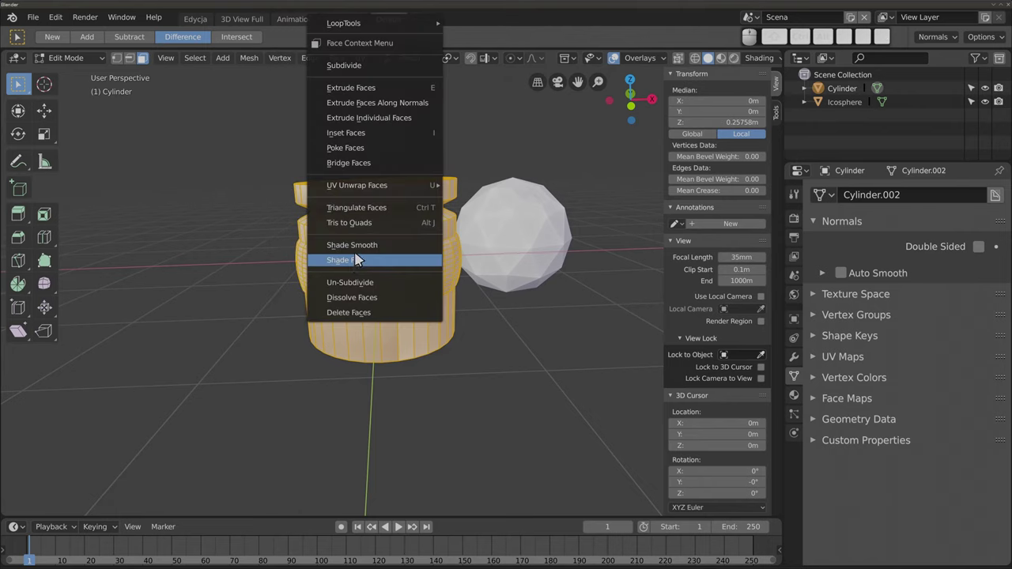
left_click(357, 261)
left_click(364, 238)
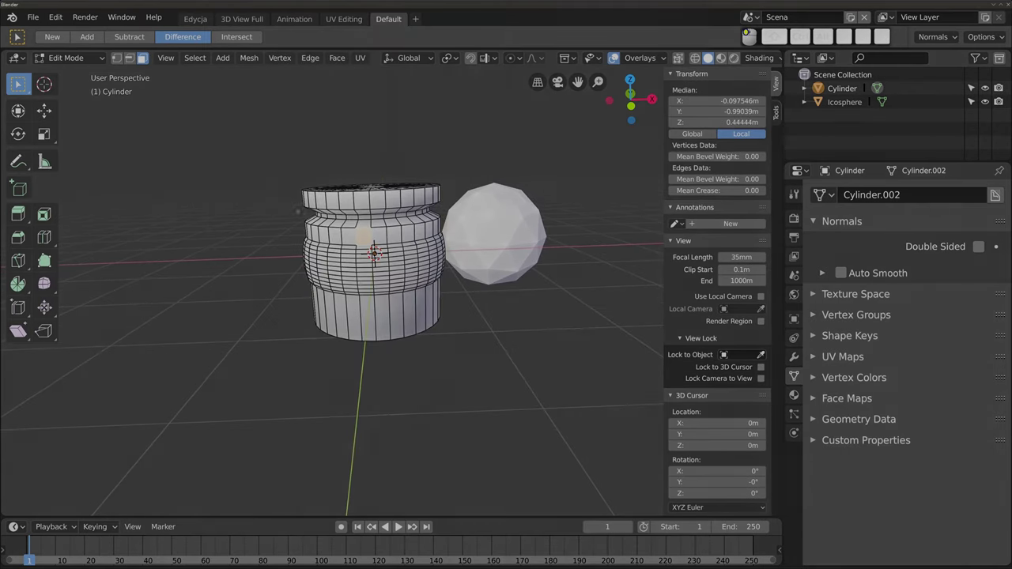
key("shift+g")
left_click(298, 207)
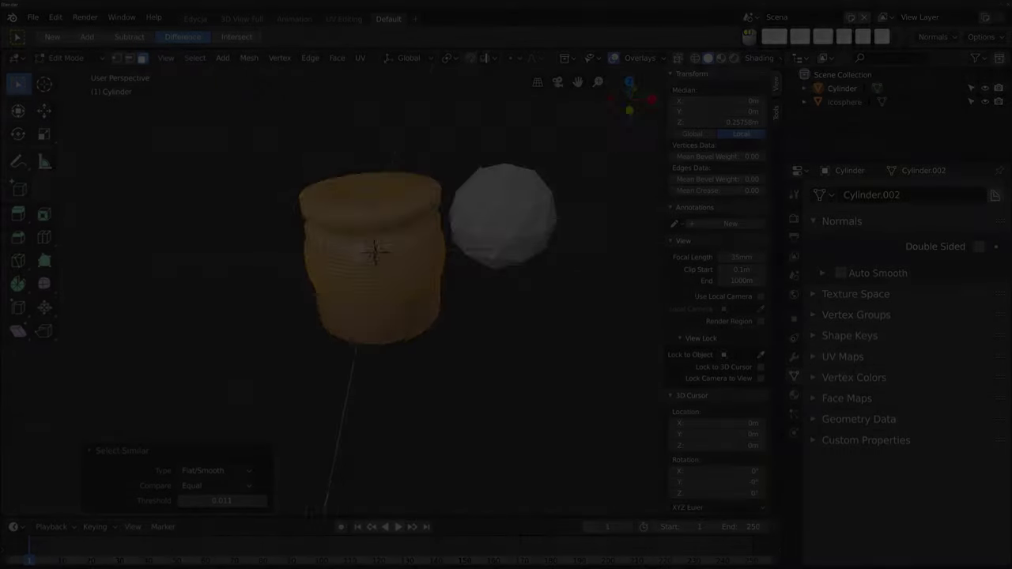